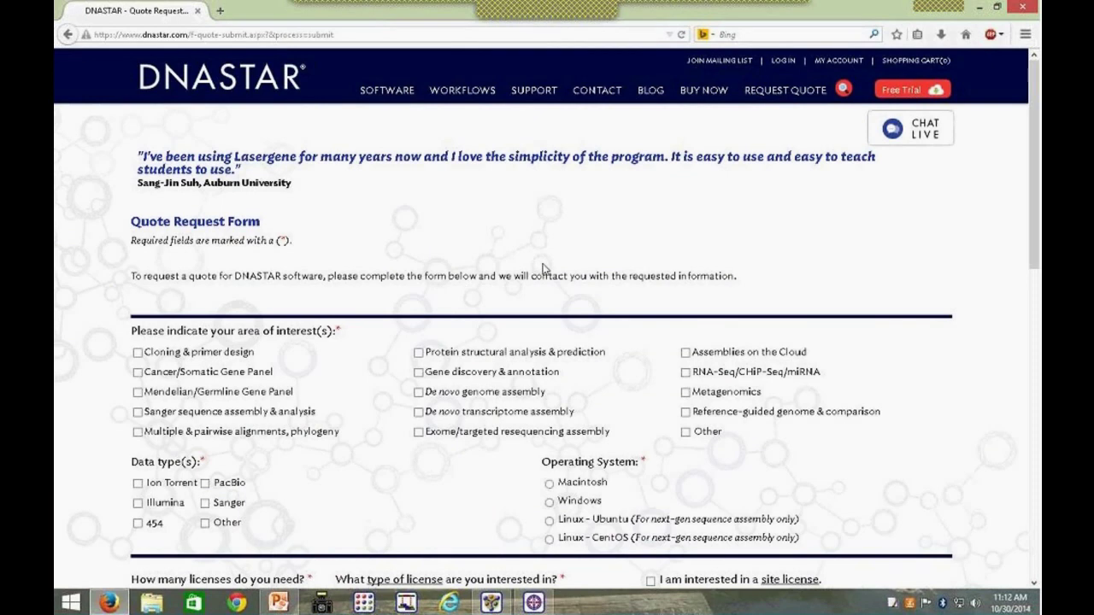
Step: Tick 'Protein structural analysis & prediction' on the DNASTAR quote form and close Firefox
scroll(513, 289, down, 2)
click(419, 274)
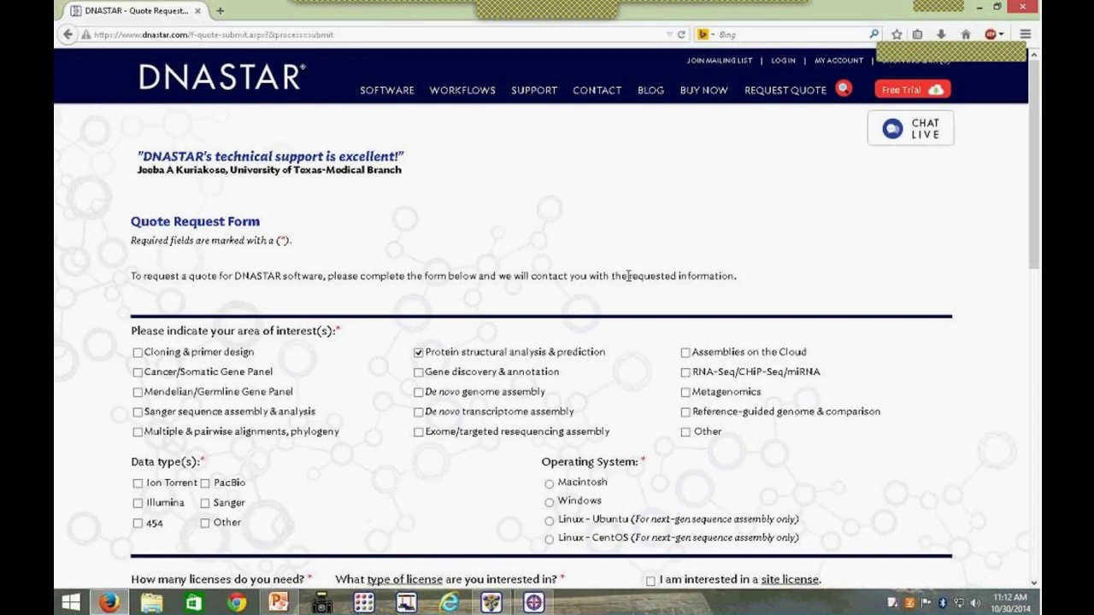
click(1025, 8)
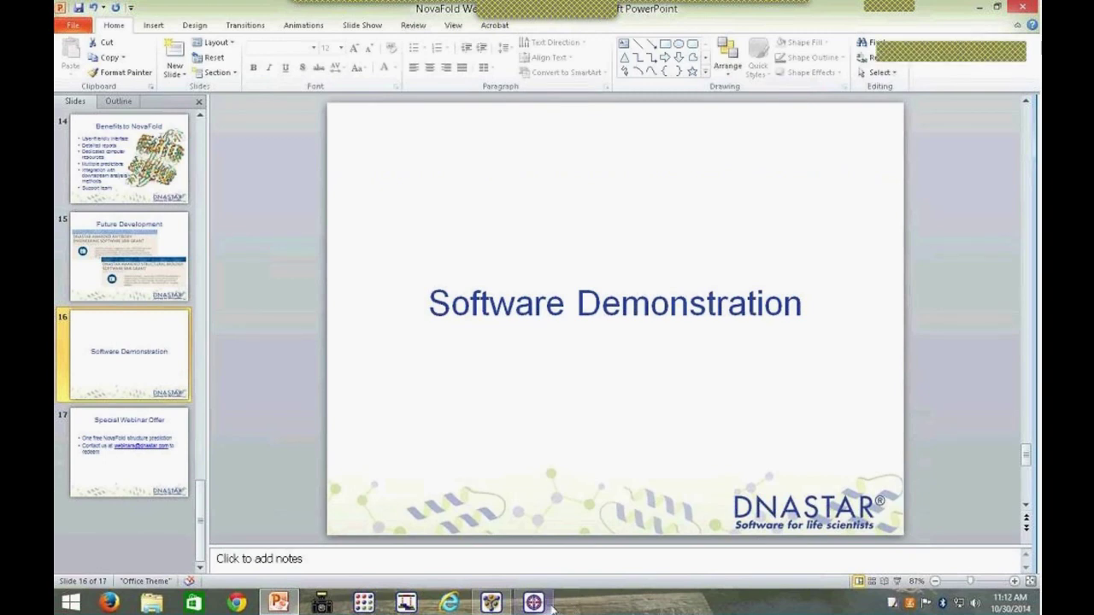
Step: Bring the DNASTAR Navigator launcher in front of the PowerPoint slide
click(552, 608)
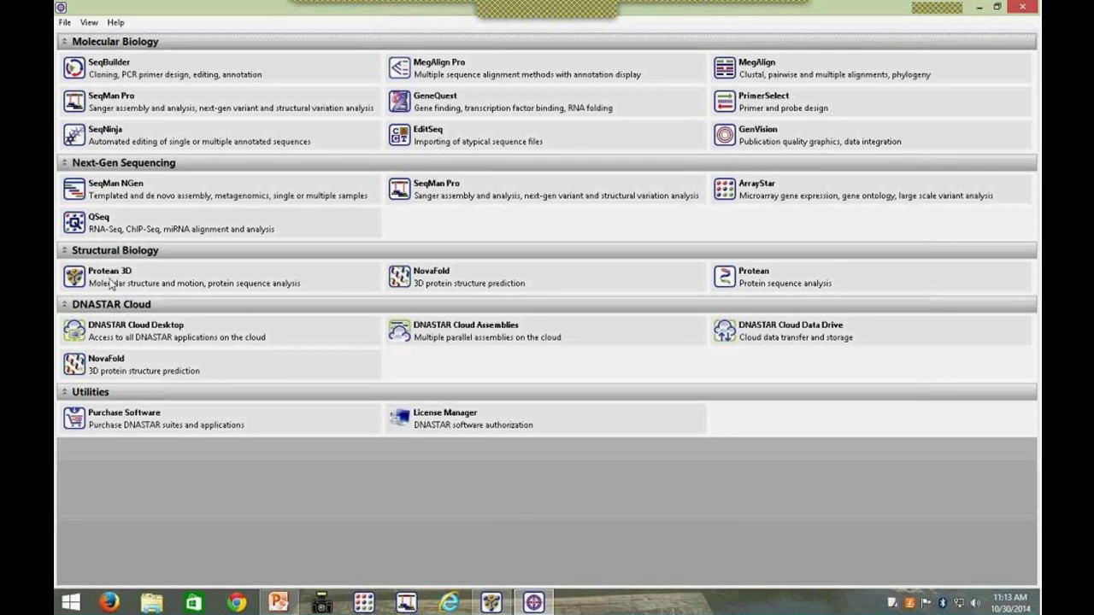
mouse_move(110, 283)
click(116, 22)
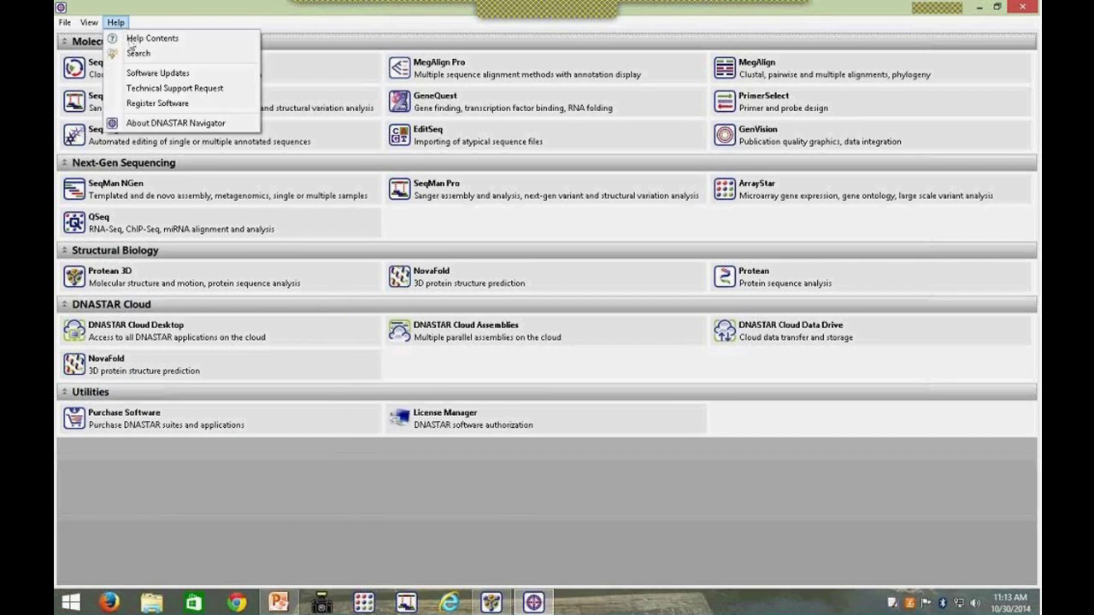
click(133, 38)
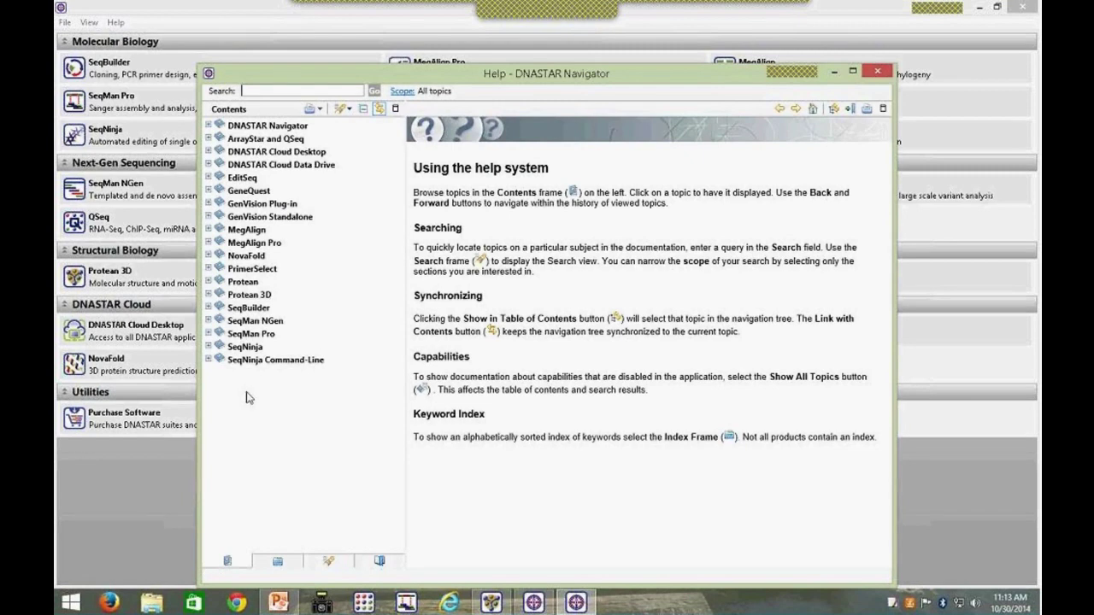
click(878, 73)
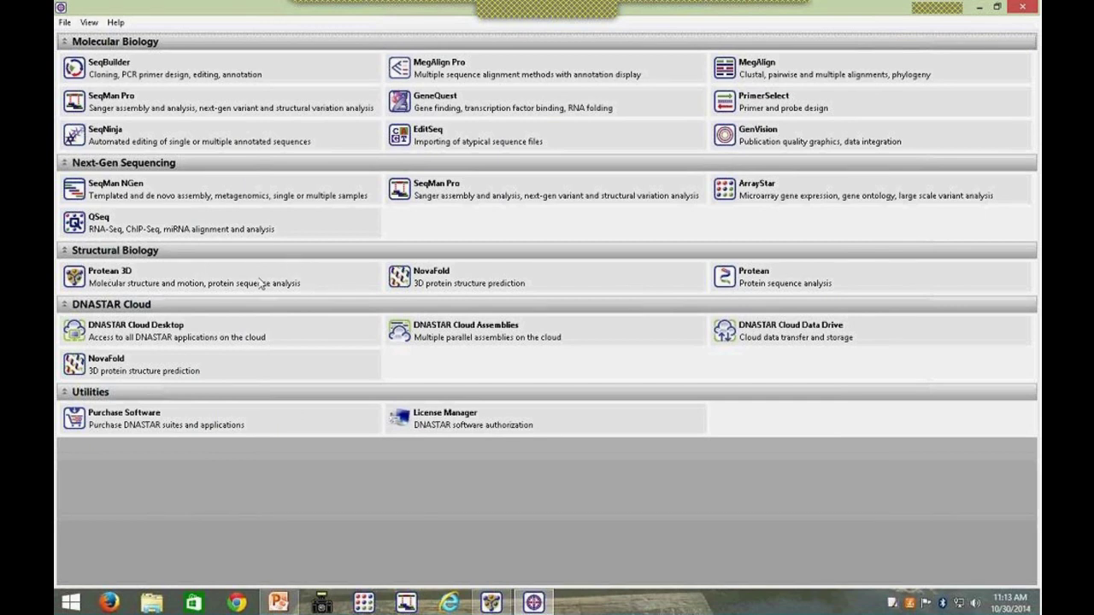
Step: Switch to Protean 3D showing 7TIM and glance at the File menu without choosing anything
mouse_move(261, 282)
click(502, 606)
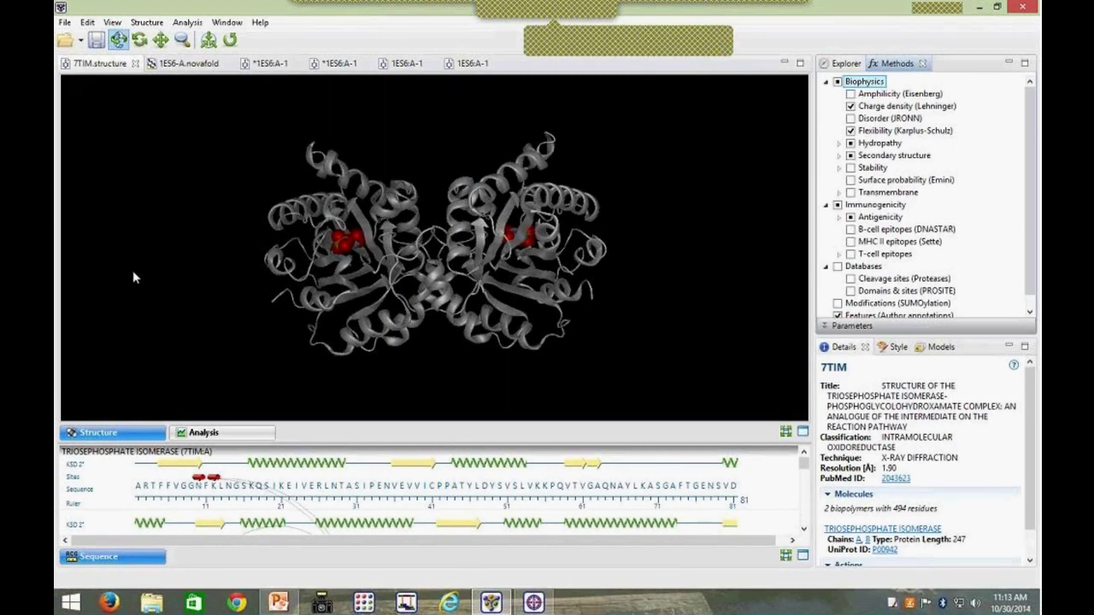
click(65, 23)
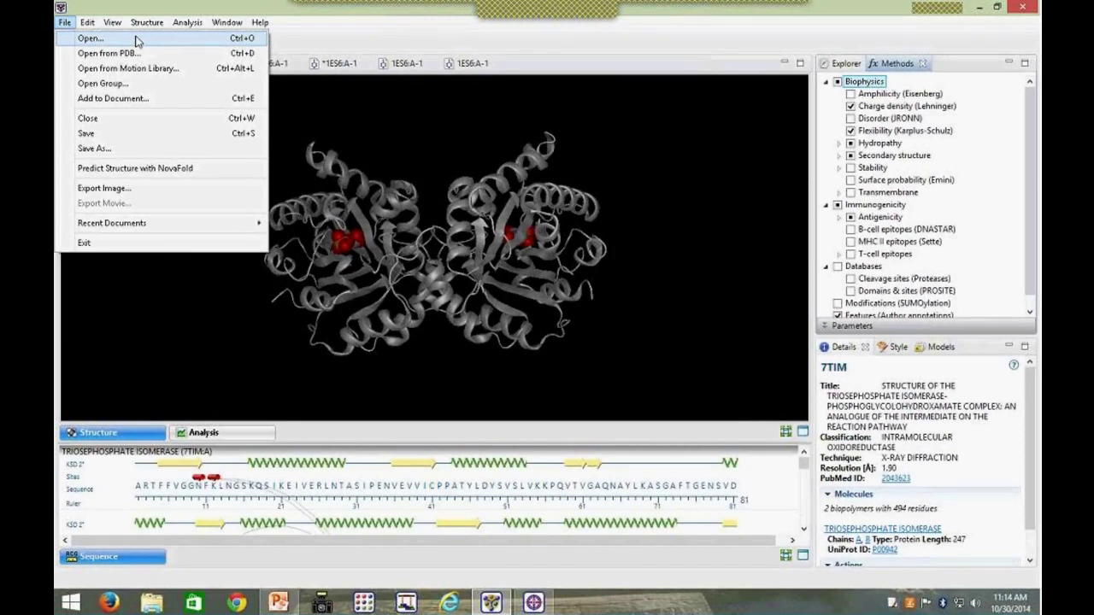
click(434, 125)
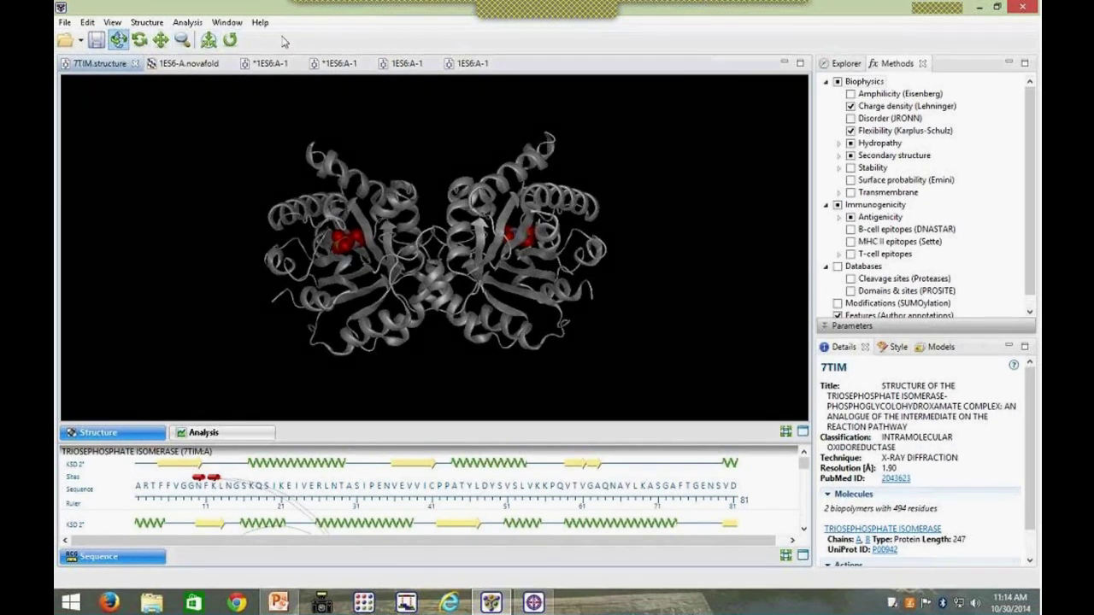
Step: Zoom and rotate the 7TIM dimer, reset the view, and heighten the details panel
click(181, 40)
drag(377, 231, 434, 138)
click(146, 22)
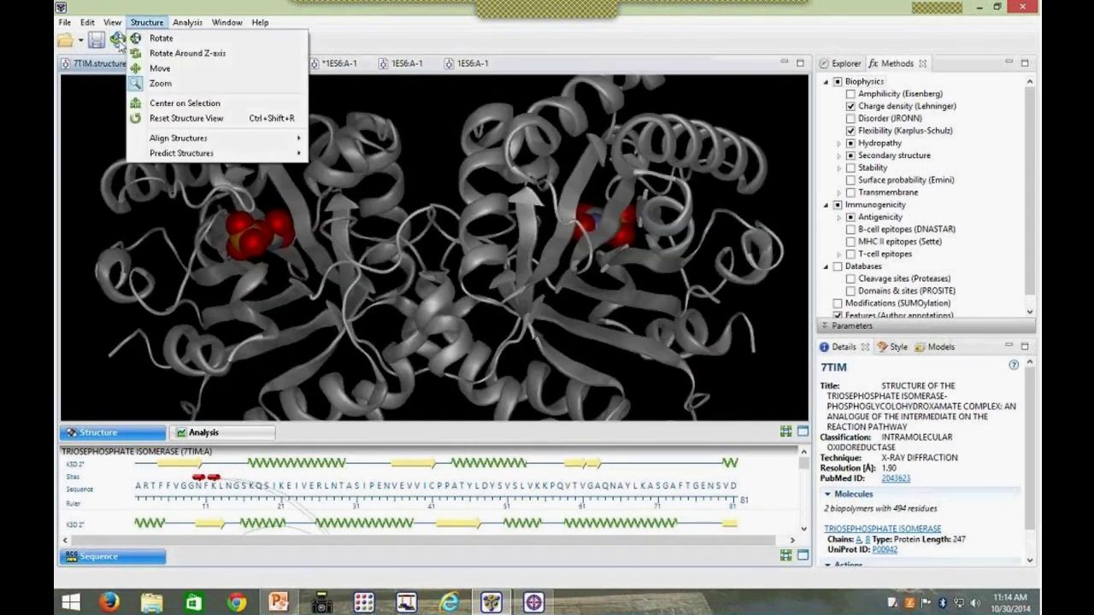
click(119, 42)
click(139, 41)
drag(412, 236, 385, 273)
click(119, 43)
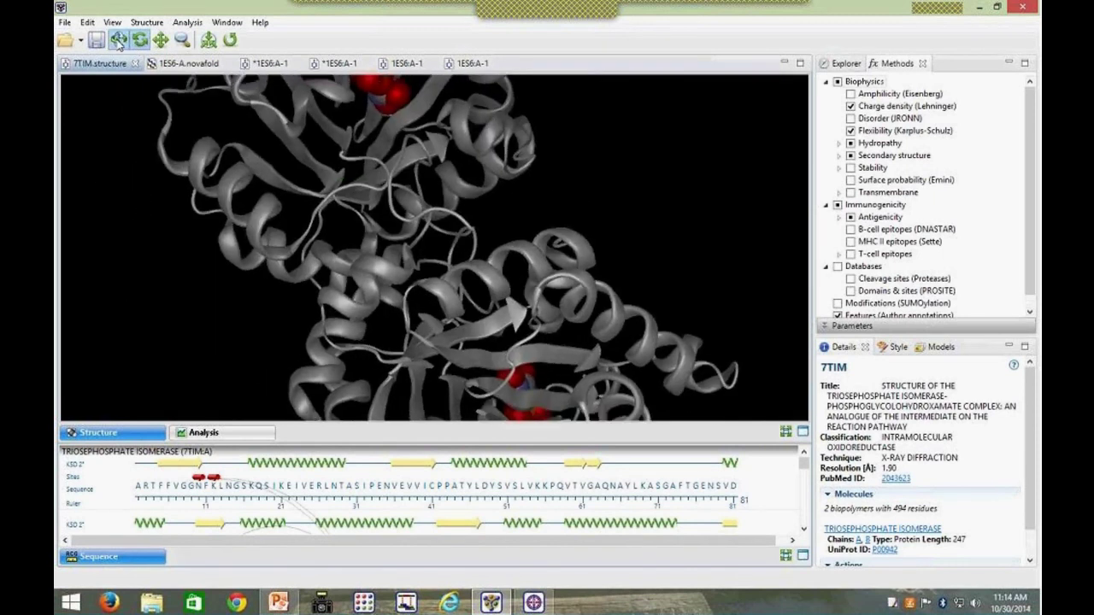
drag(392, 178, 424, 133)
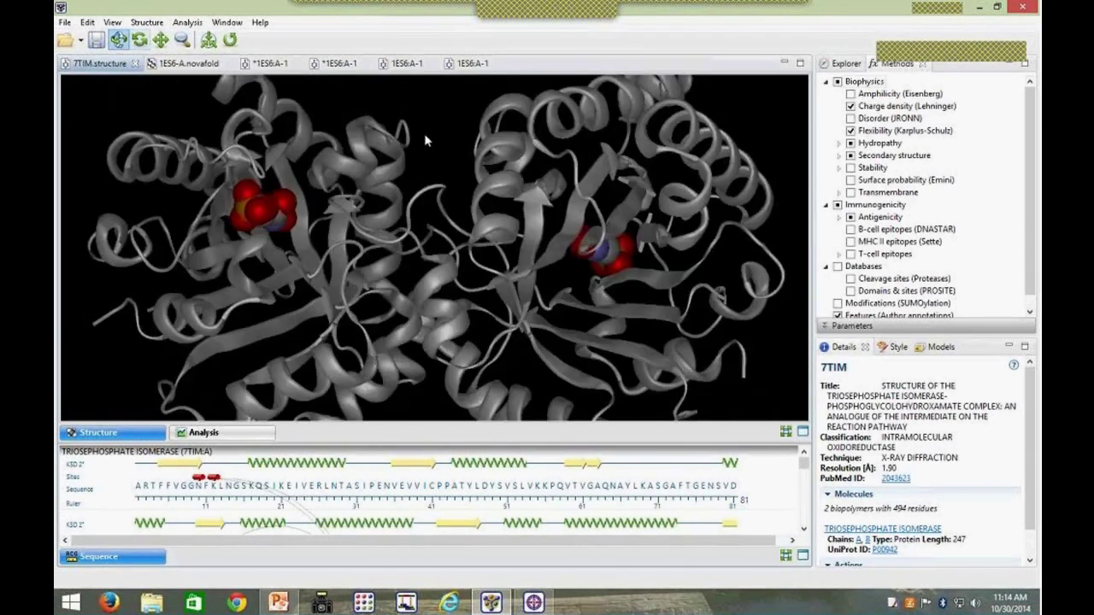
click(231, 39)
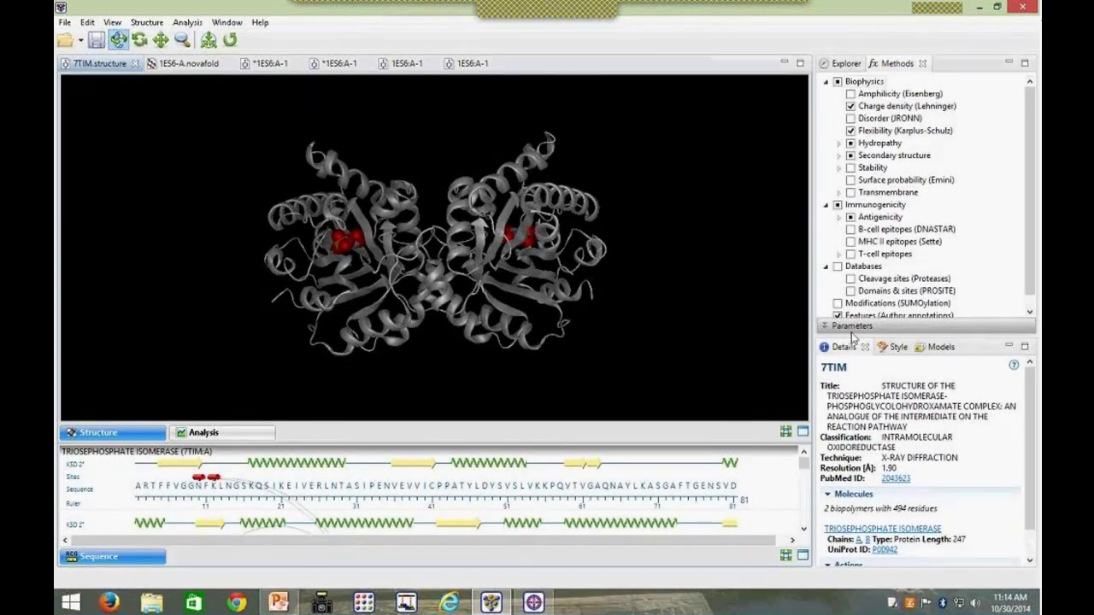
drag(852, 336, 841, 224)
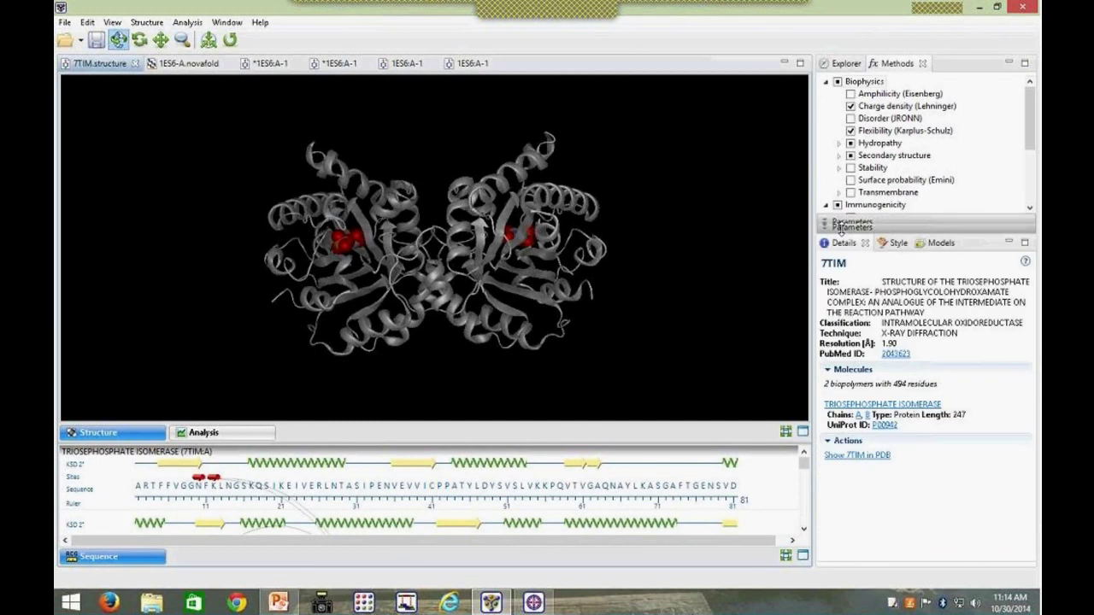
Step: In Style rendering, try ball-and-stick and ribbon backbones, then return to cartoon ribbons
click(895, 242)
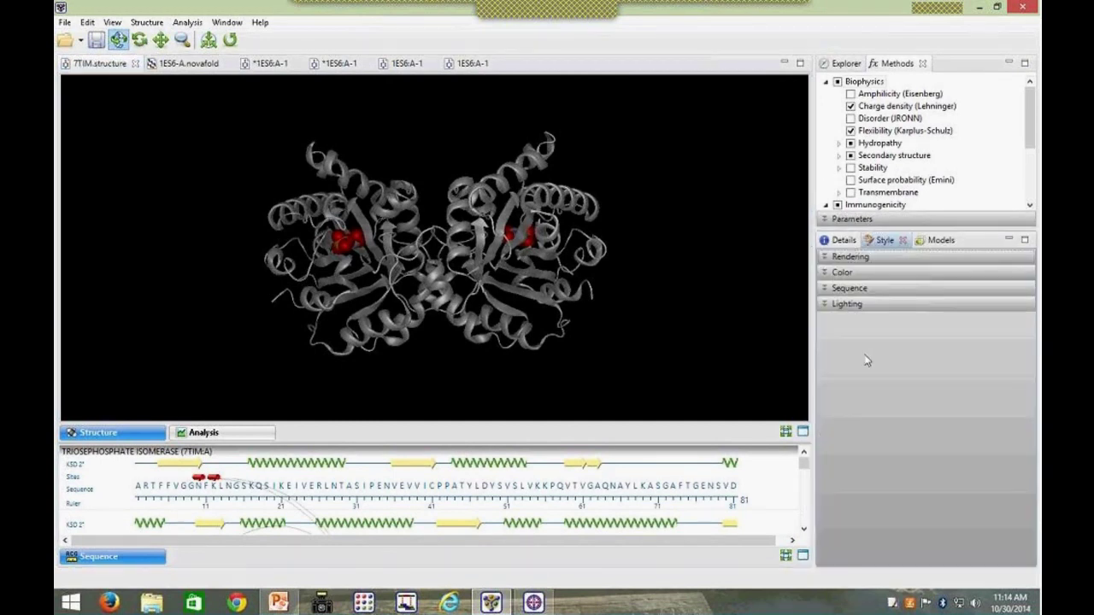
click(824, 258)
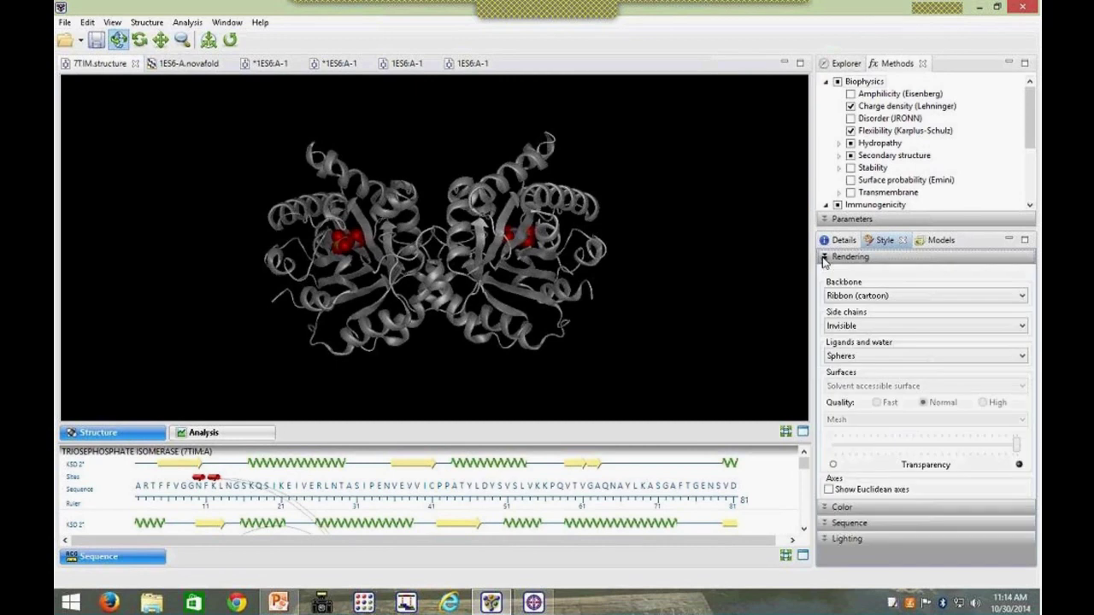
click(895, 300)
click(892, 319)
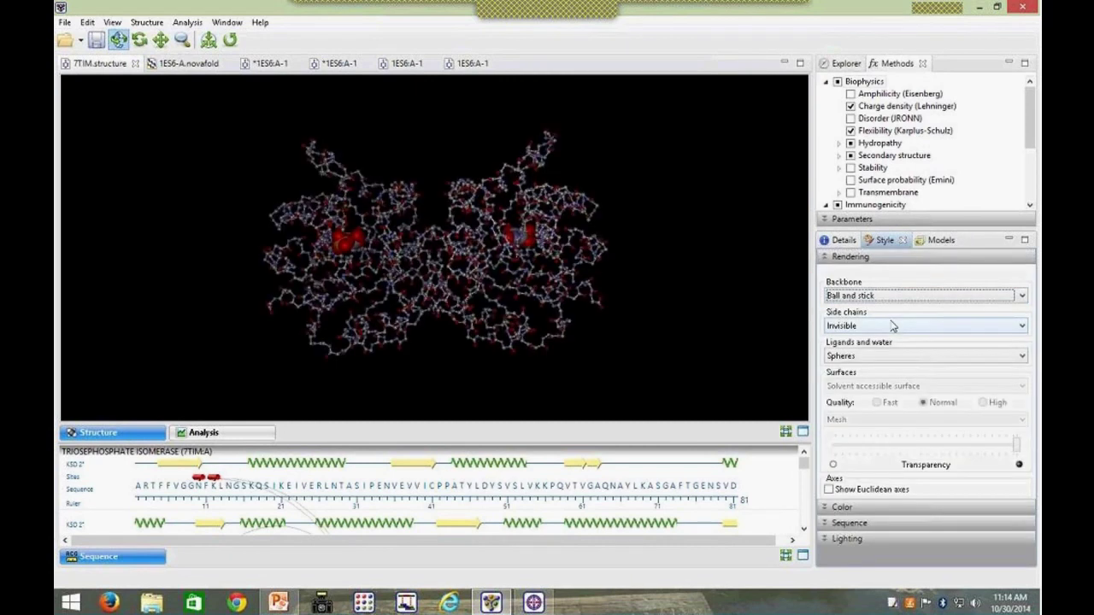
click(885, 299)
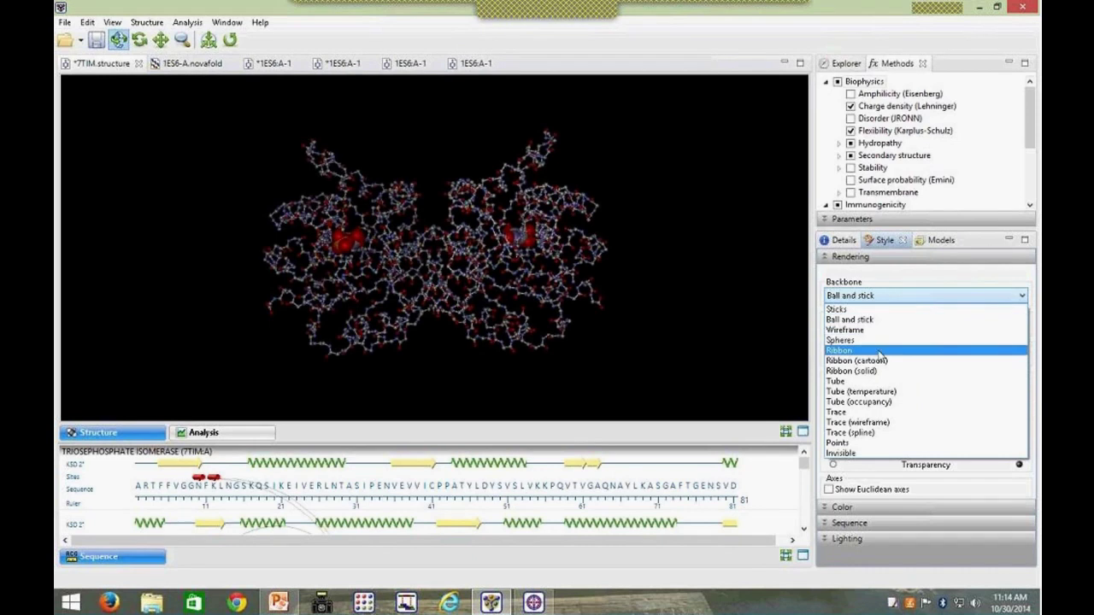
click(880, 350)
click(867, 303)
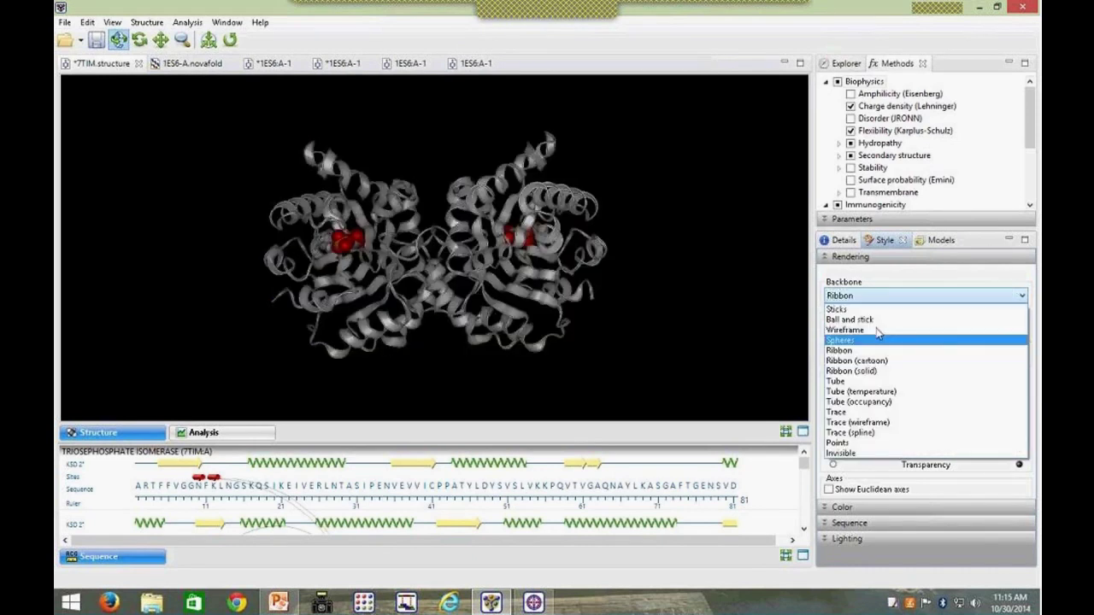
click(883, 365)
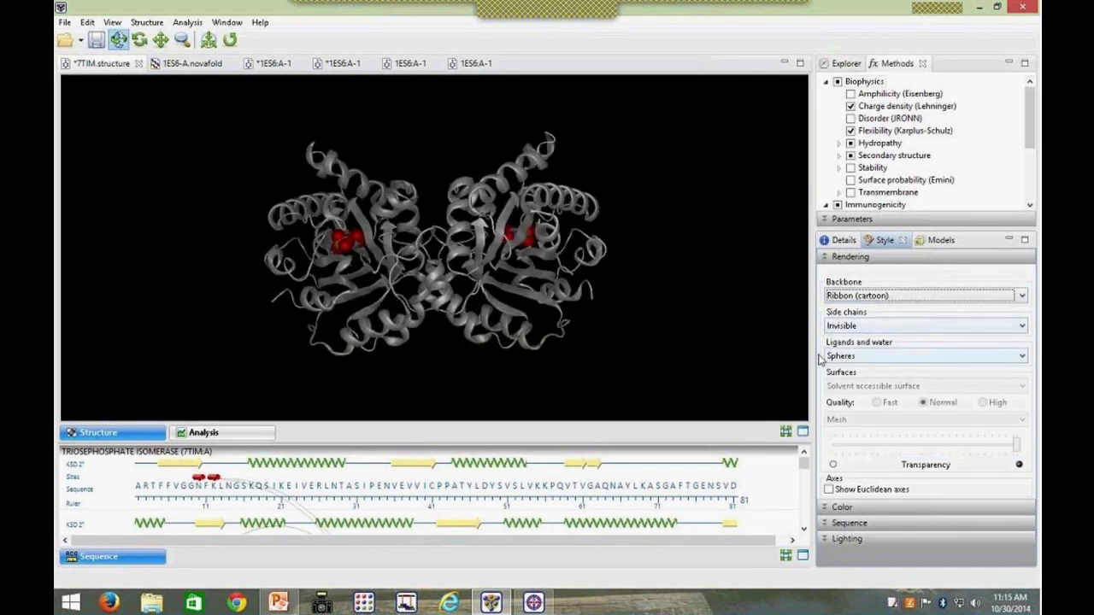
Step: Show side chains as ball and stick, hide them again, and expand Lighting settings
click(867, 327)
click(867, 350)
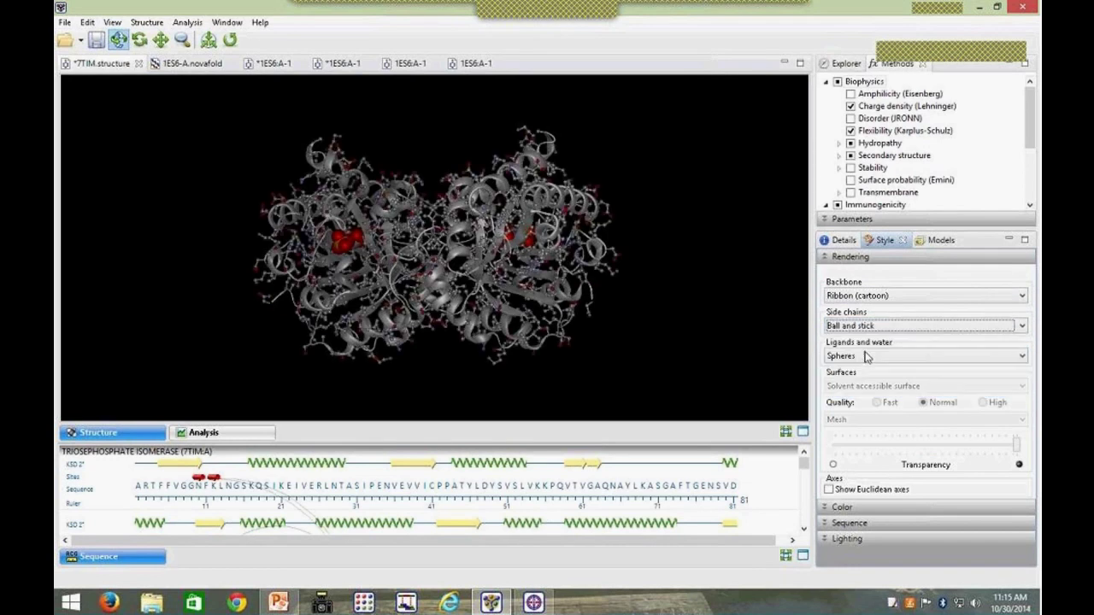
click(869, 328)
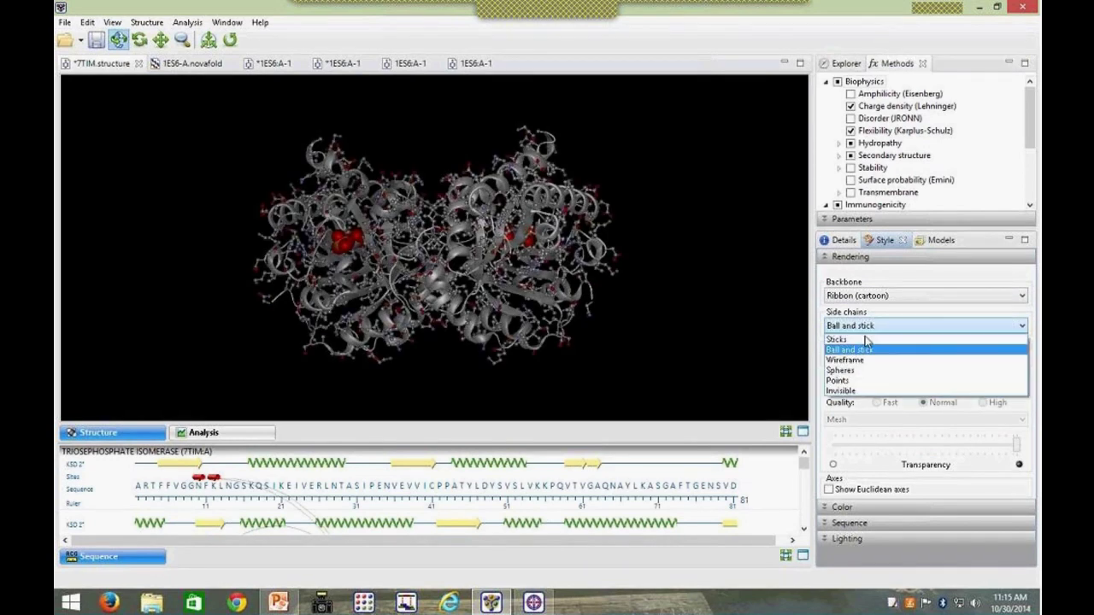
click(869, 391)
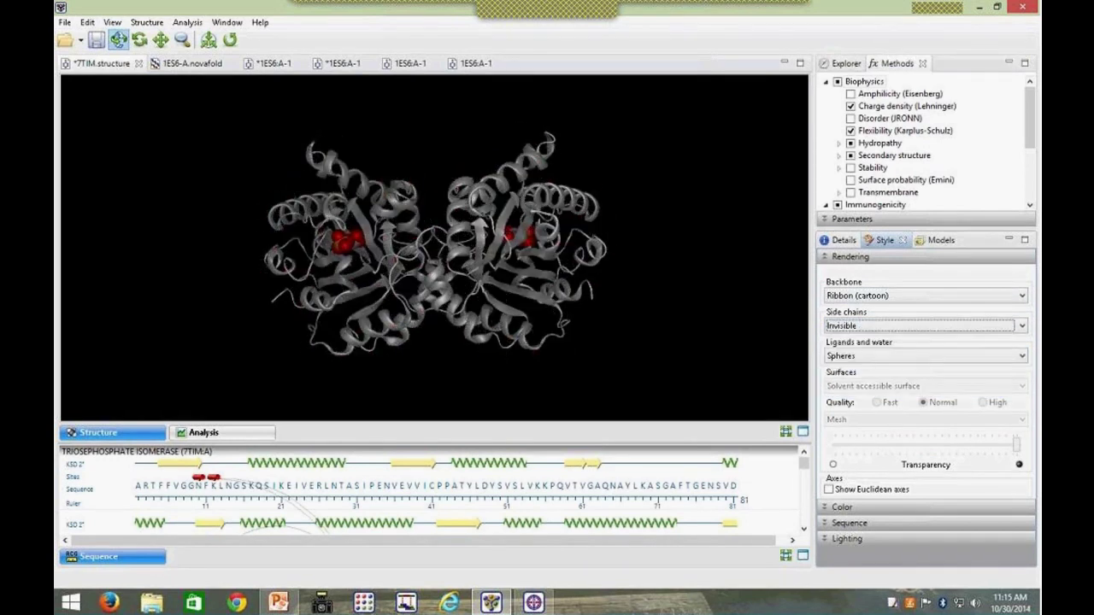
click(824, 257)
click(825, 273)
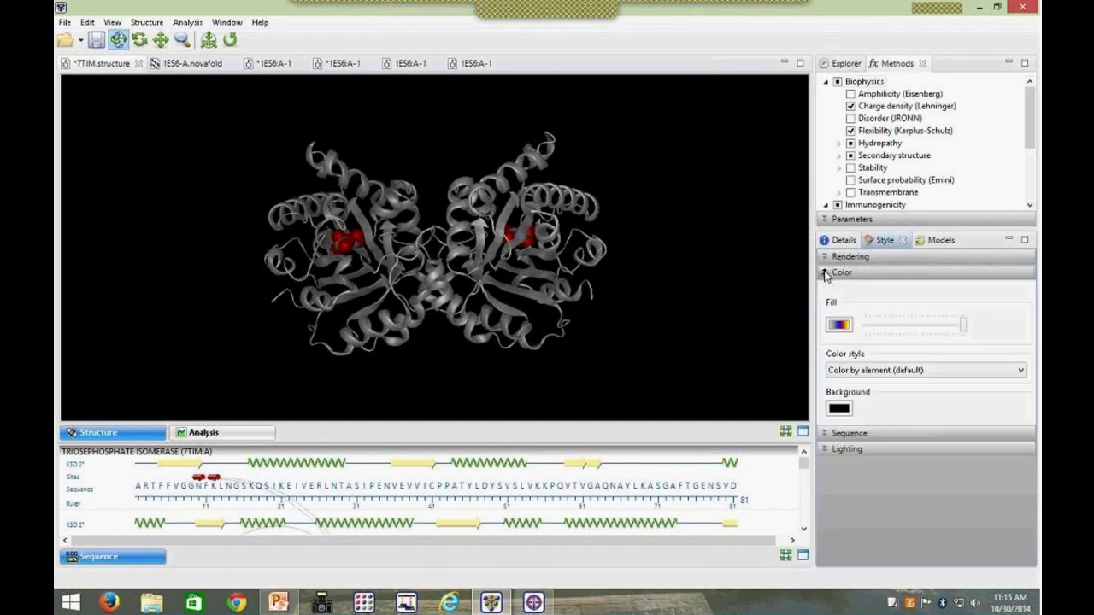
click(826, 272)
click(826, 304)
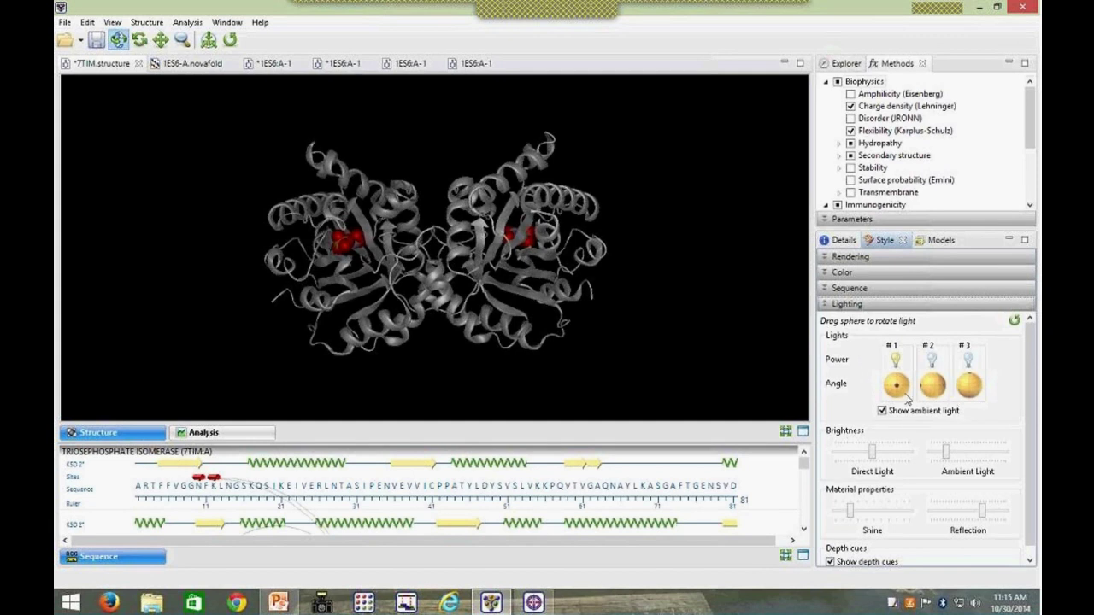
click(64, 22)
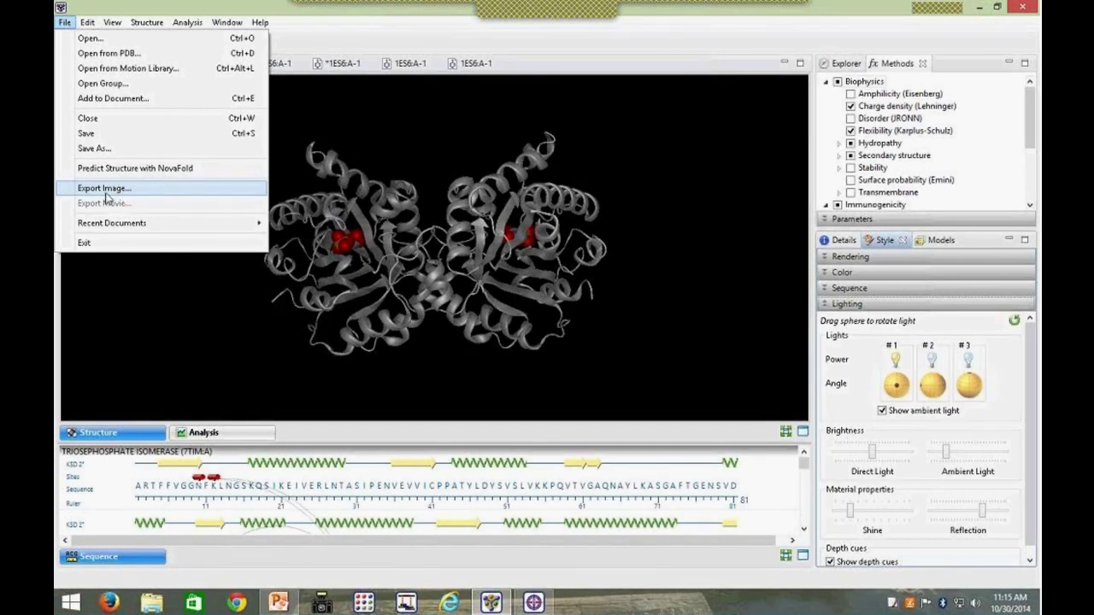
click(68, 23)
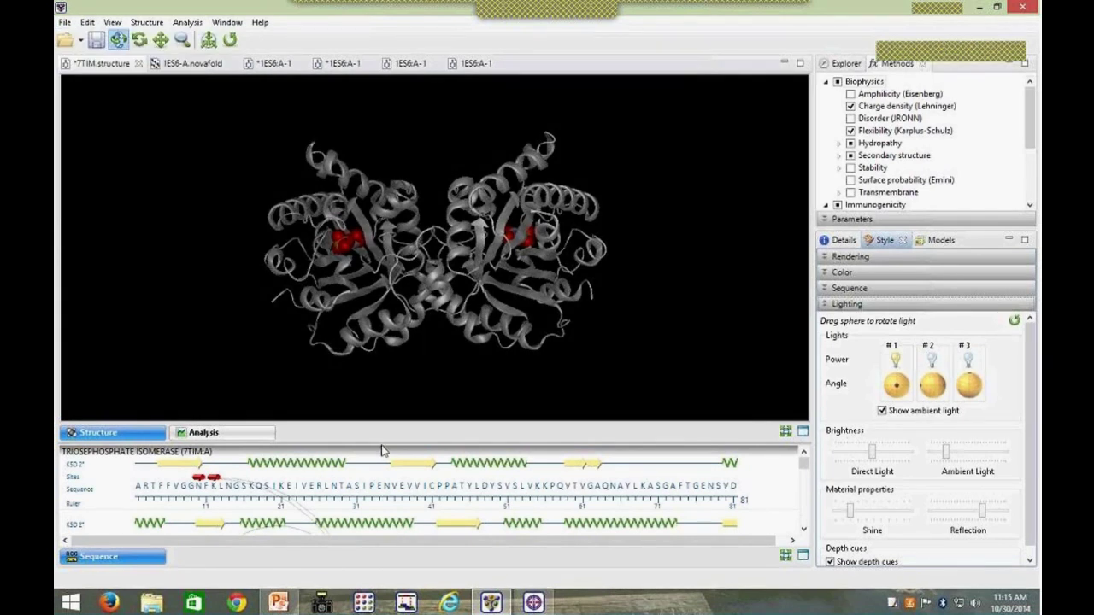
drag(381, 443, 381, 374)
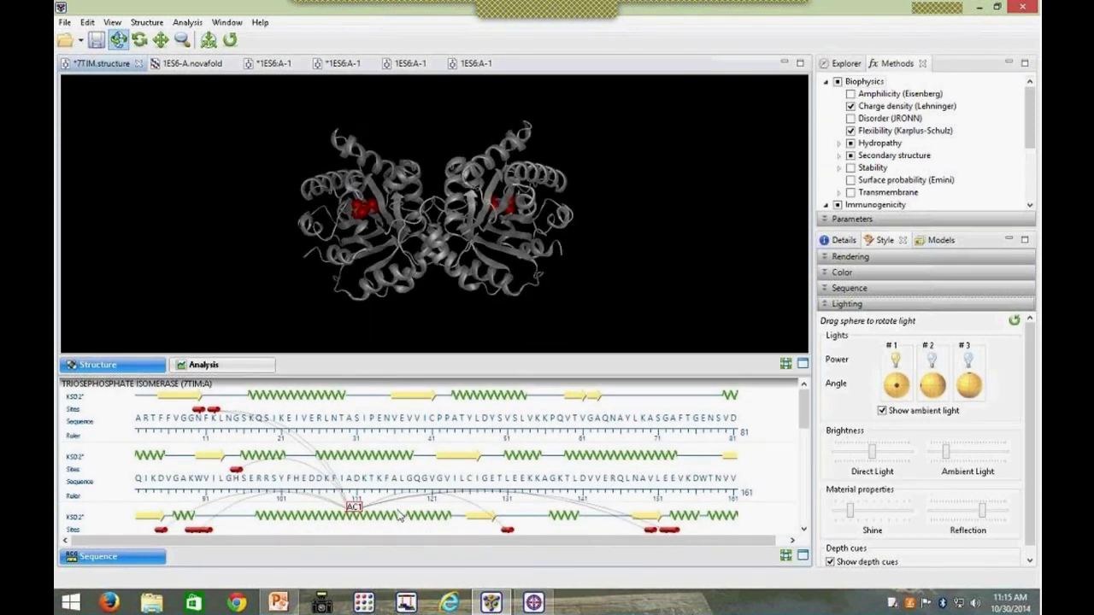
click(298, 398)
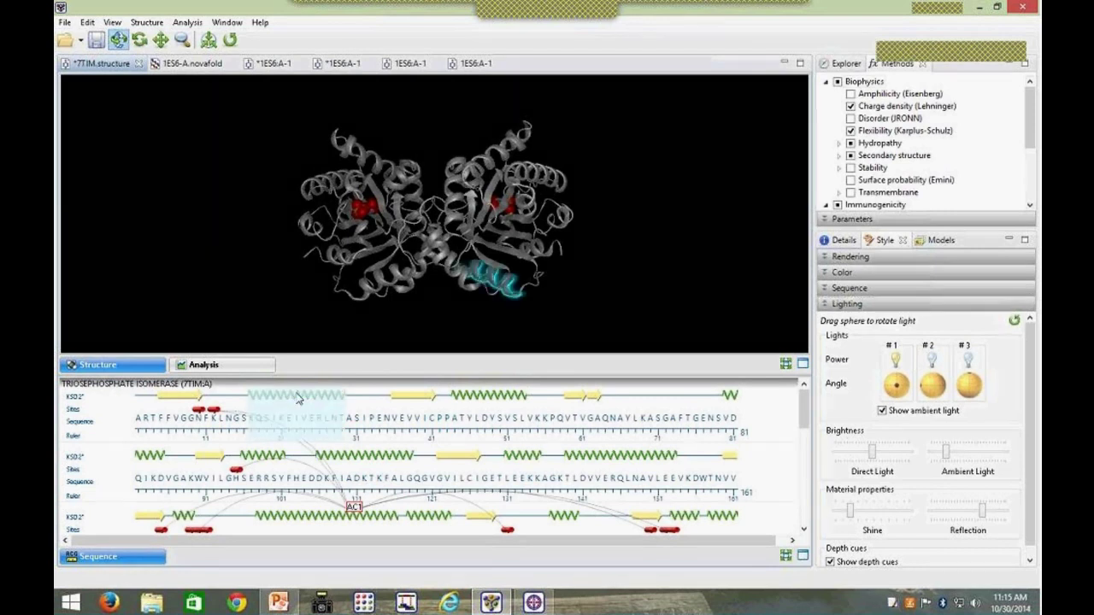
click(410, 398)
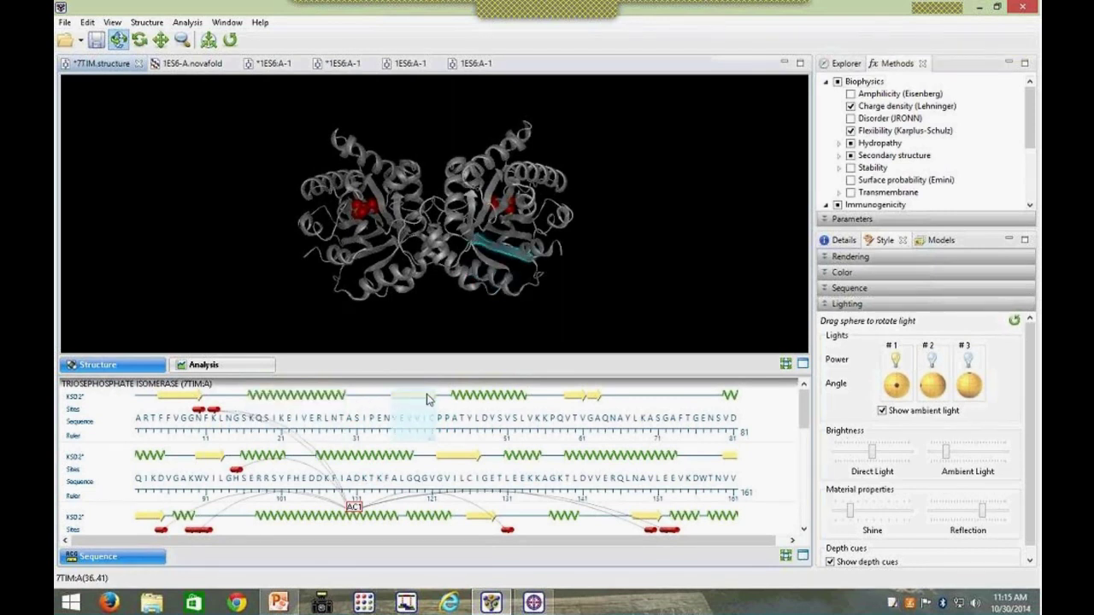
click(494, 398)
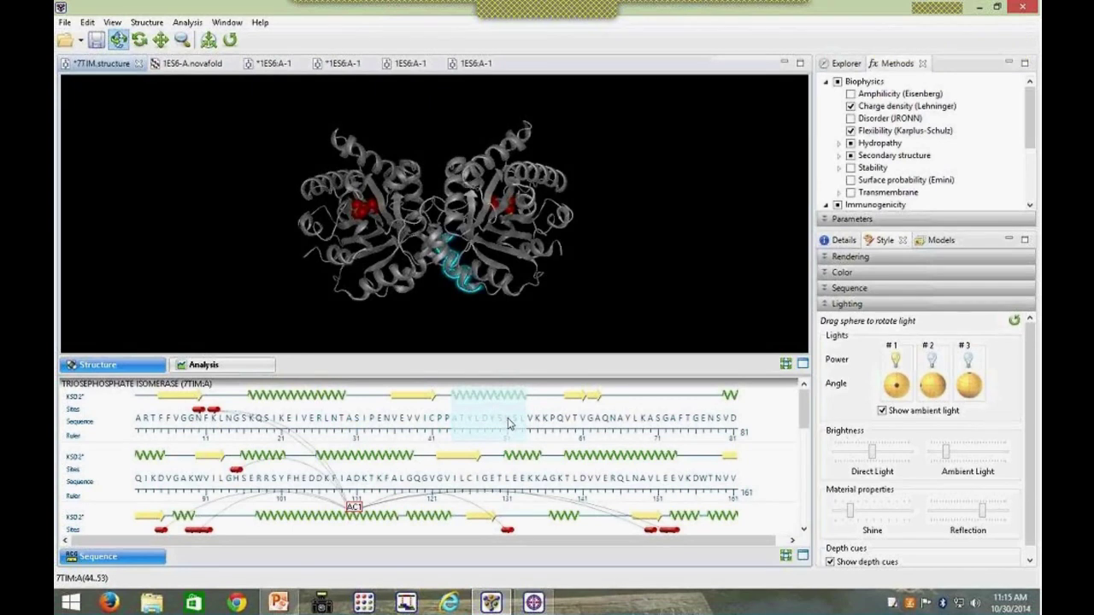
click(236, 471)
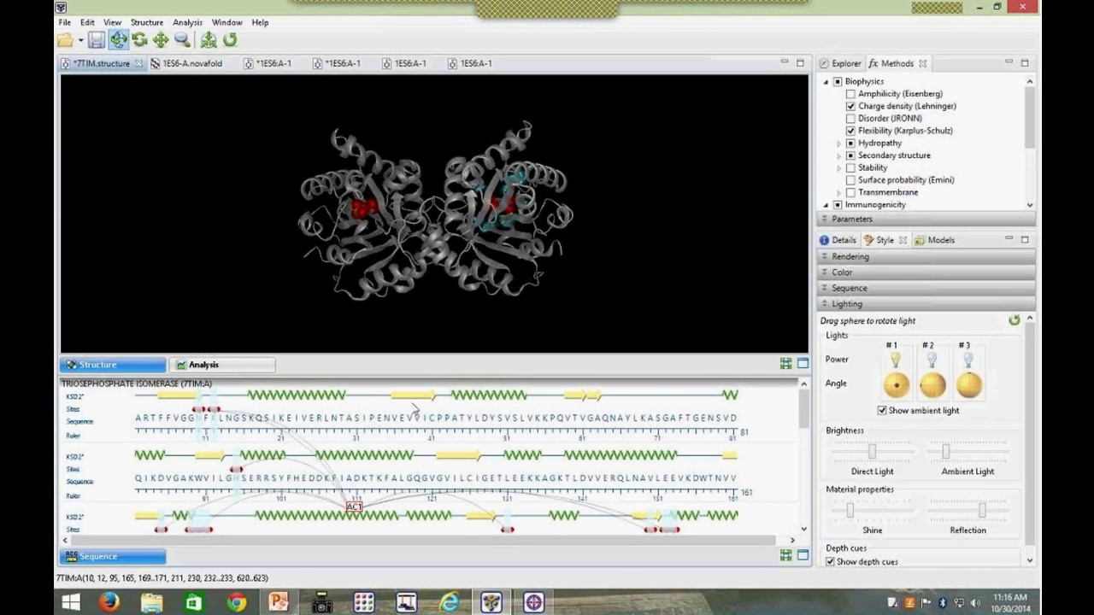
click(311, 399)
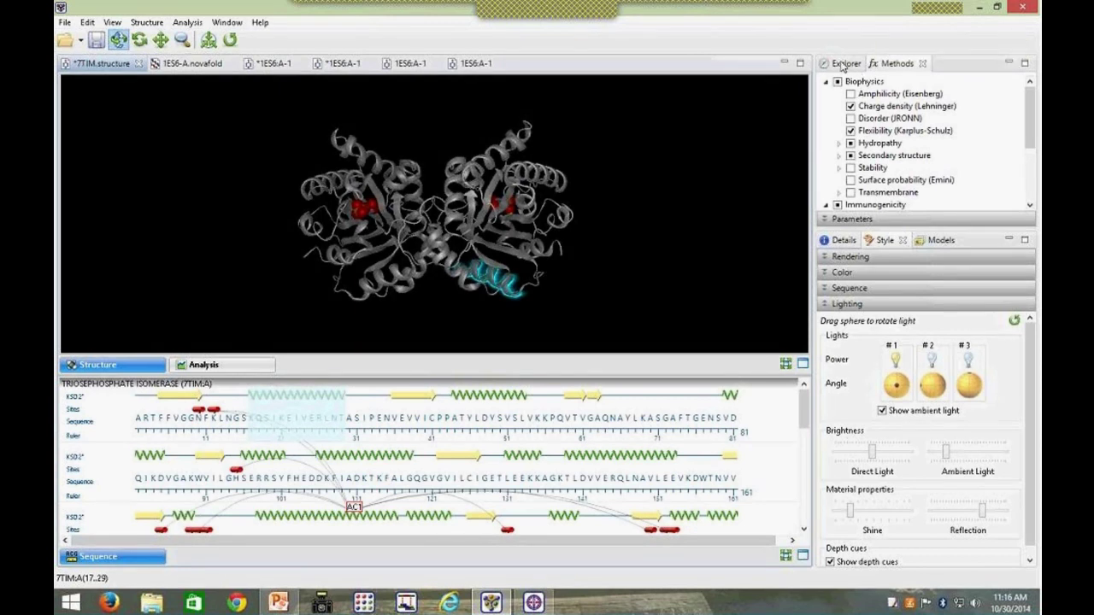
key(Escape)
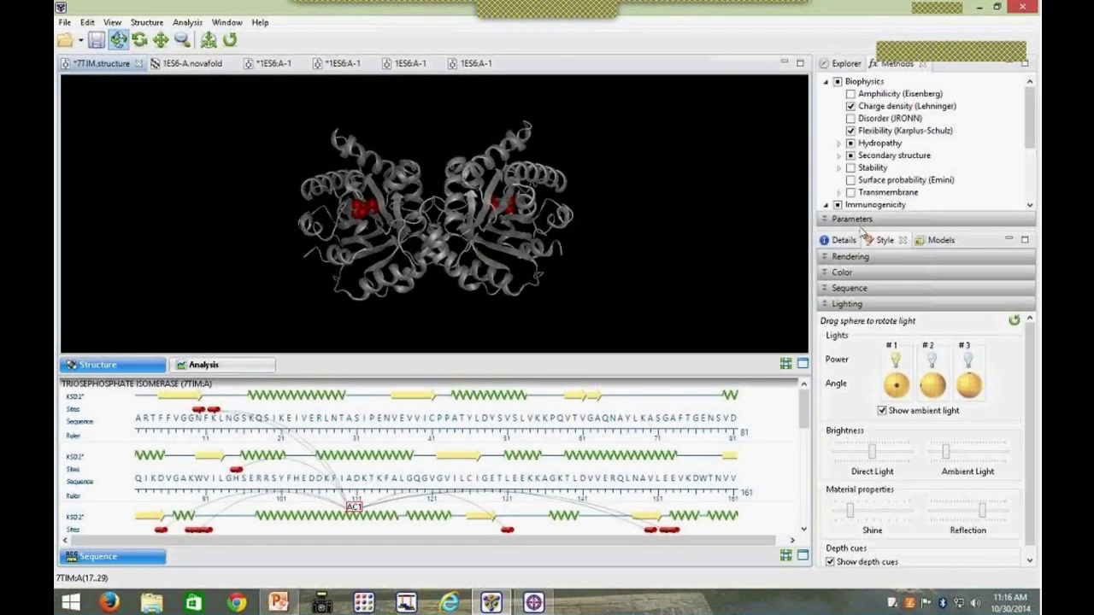
Step: Enlarge the analysis methods list and show the Explorer molecule and feature lists
click(854, 227)
drag(854, 226, 878, 407)
click(841, 67)
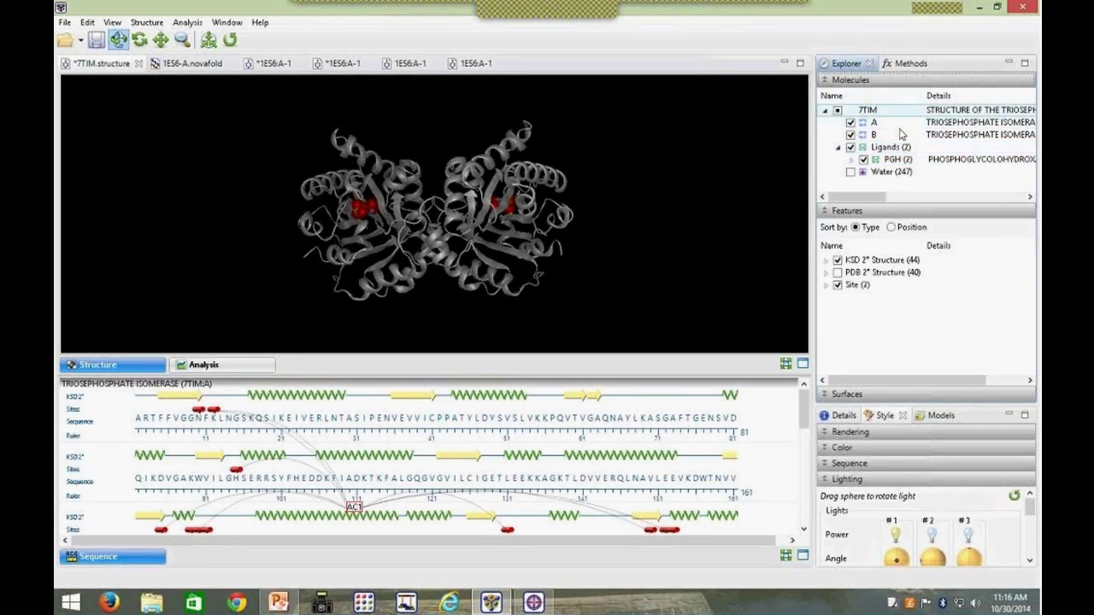
Step: Toggle chains B and A off and back on, then enlarge the lower style panel
click(850, 135)
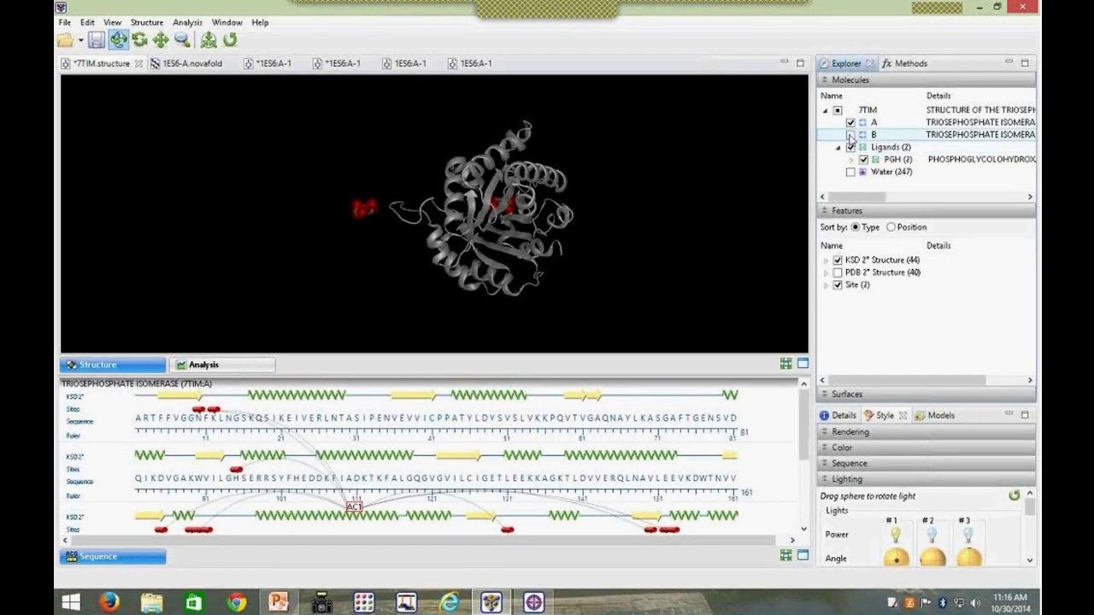
click(850, 135)
click(850, 122)
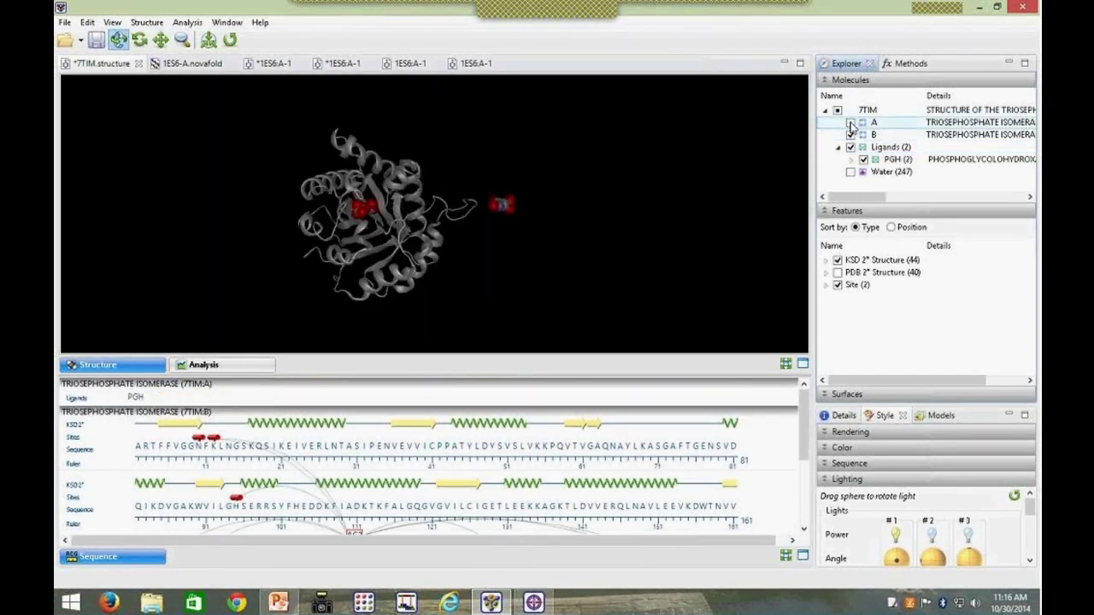
click(850, 122)
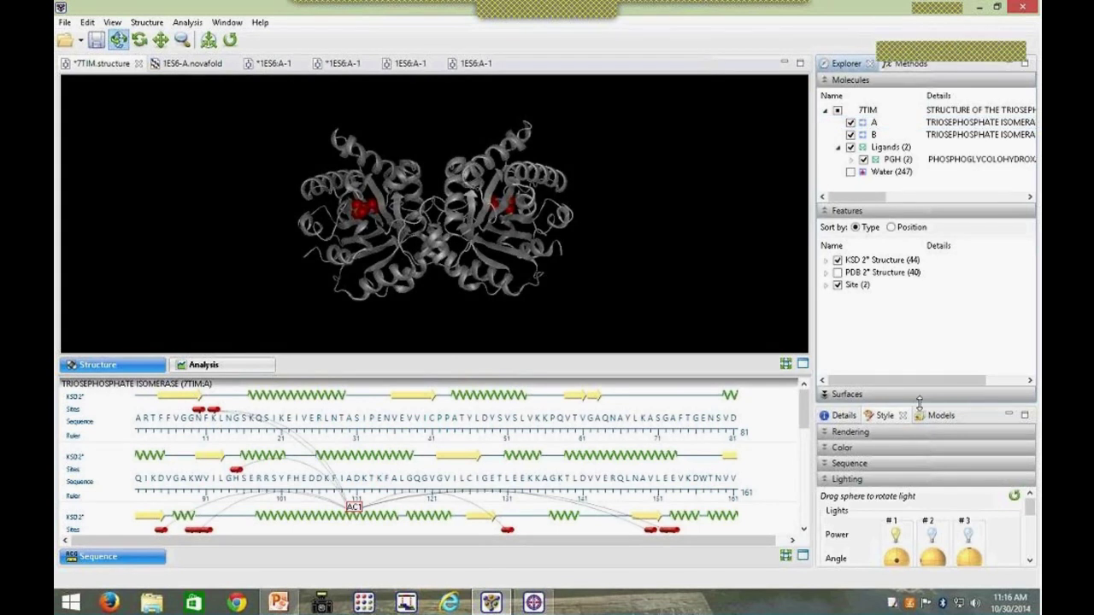
drag(919, 402, 919, 233)
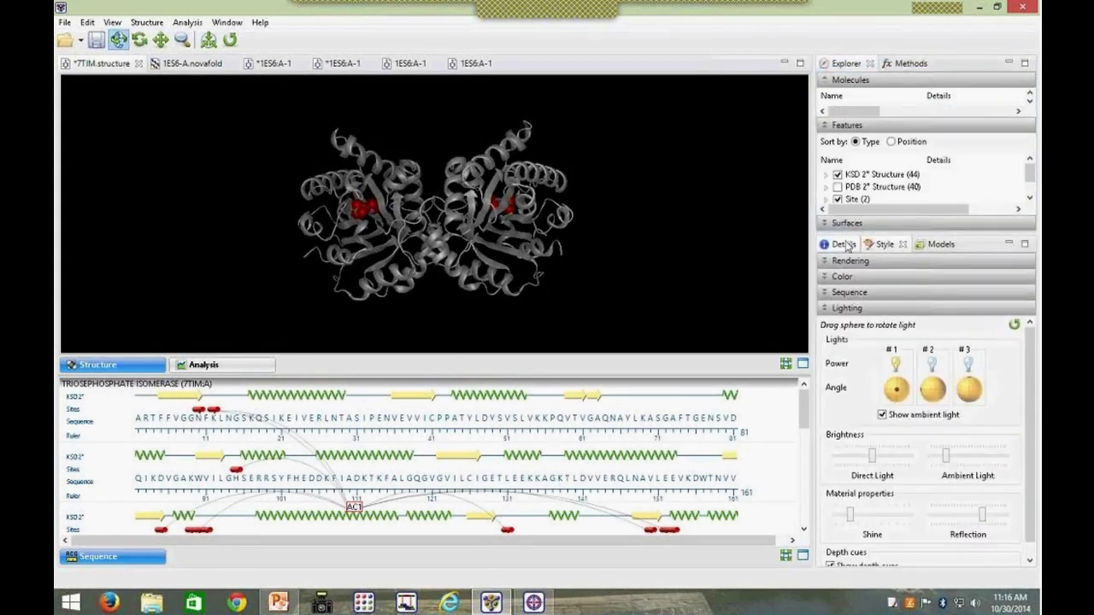
Step: In Details, select residues 37 (Glu) and 55 (Lys), then select the AC1 binding-site residues
click(844, 244)
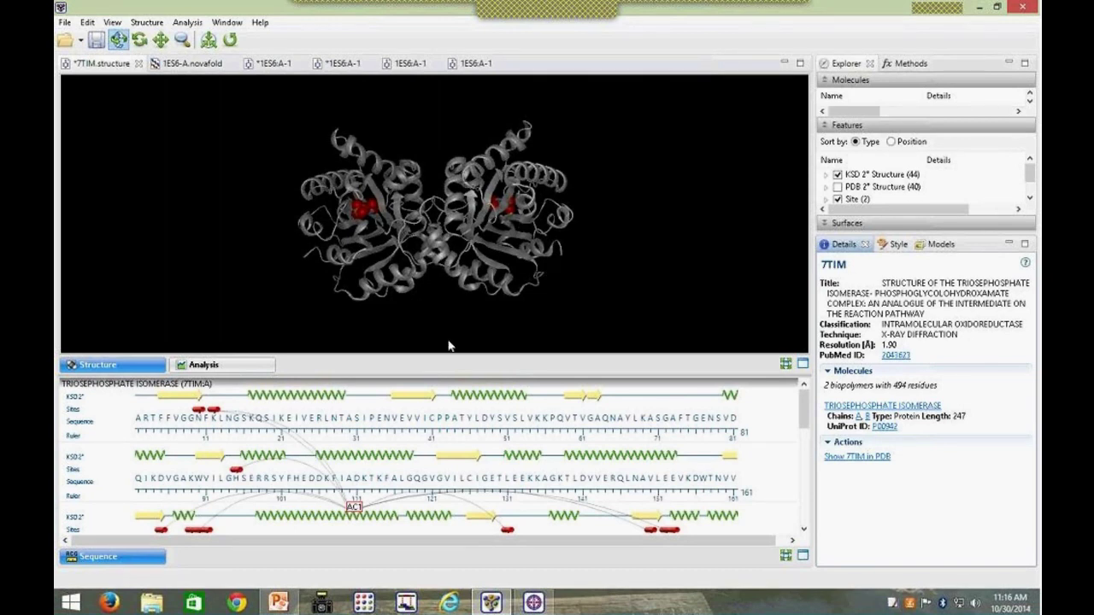
click(402, 421)
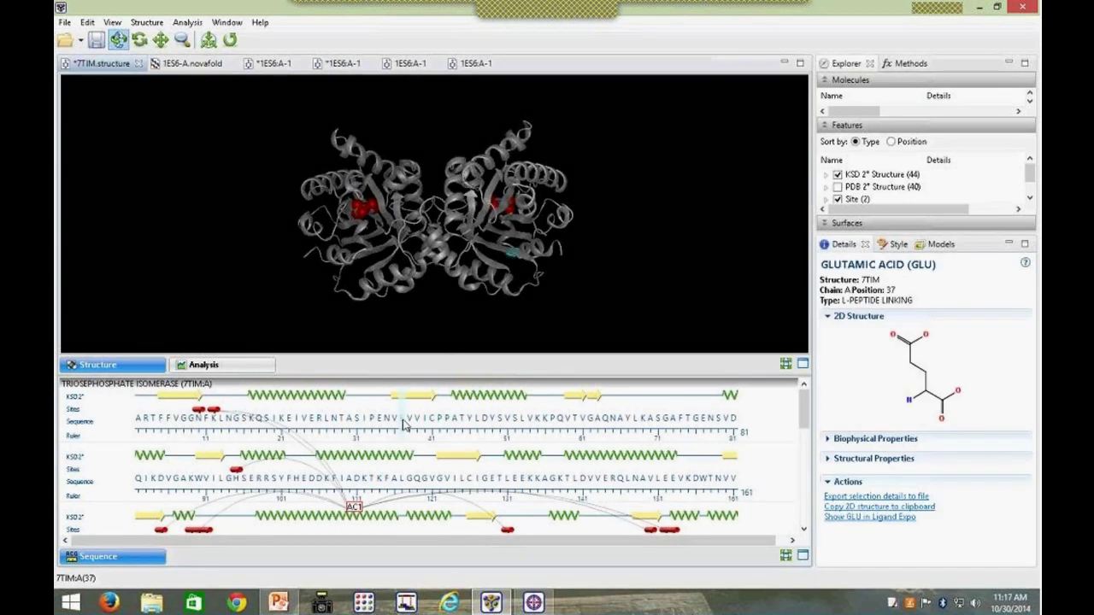
click(539, 421)
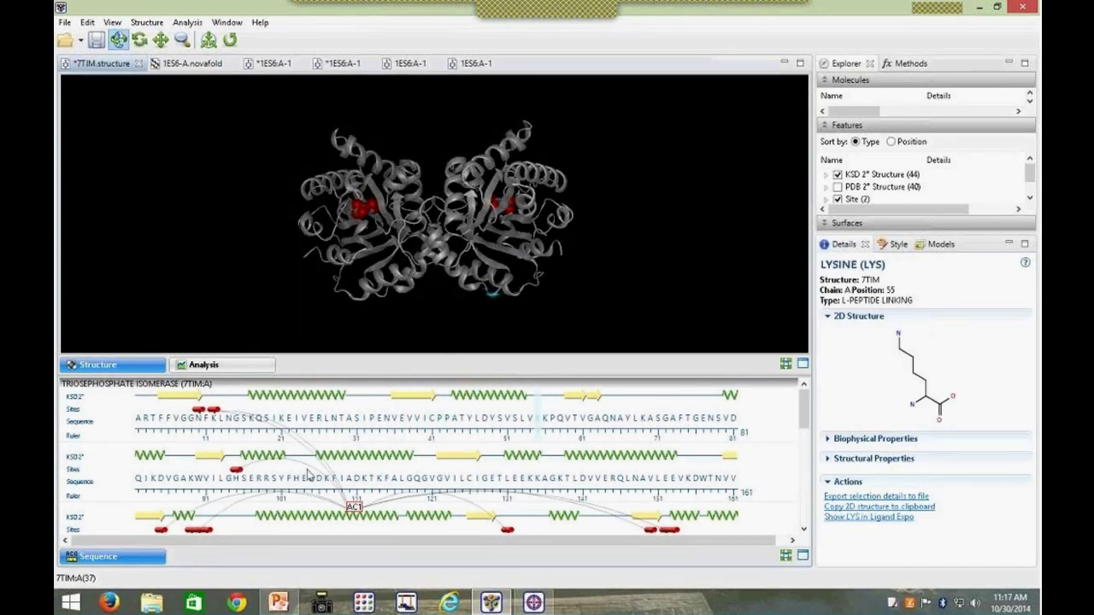
click(238, 470)
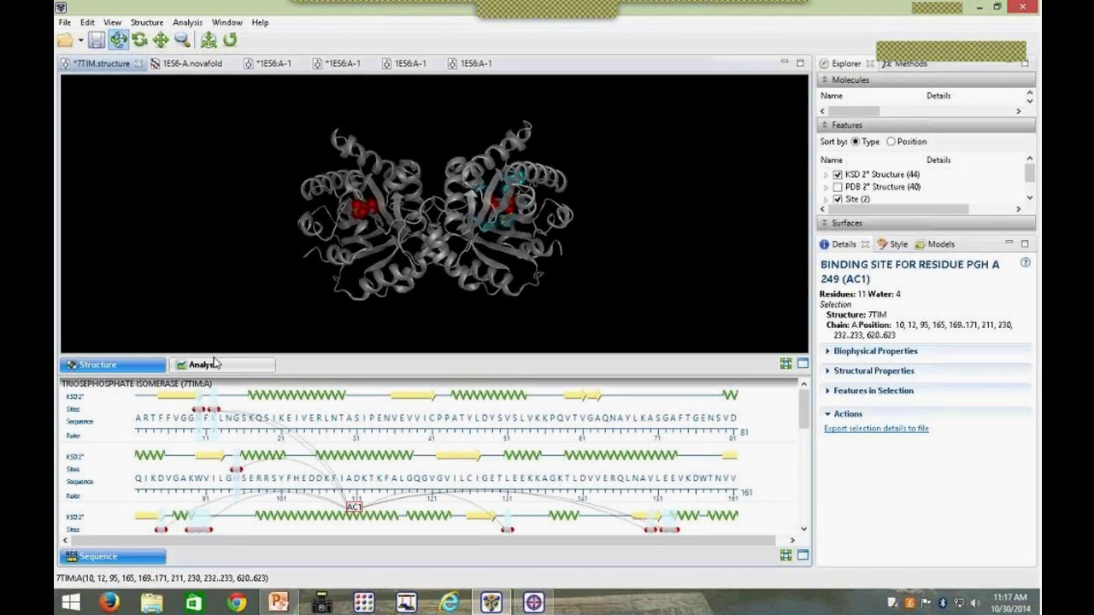
Step: View analysis tracks, reveal Flexibility and Features, select position 40, and expand the methods list
click(241, 367)
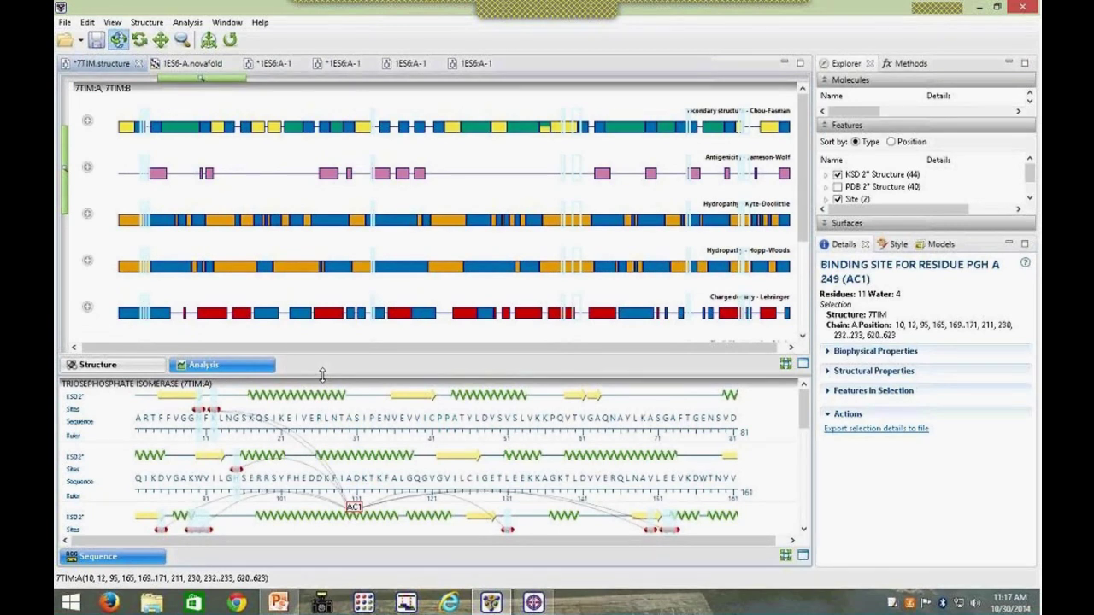
drag(323, 377, 324, 504)
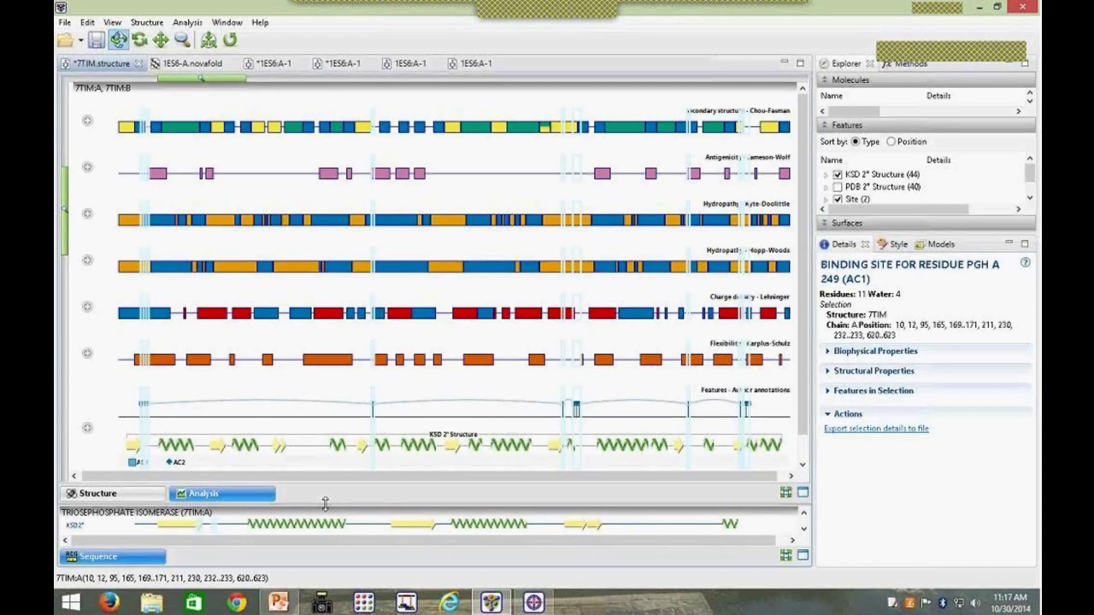
click(225, 397)
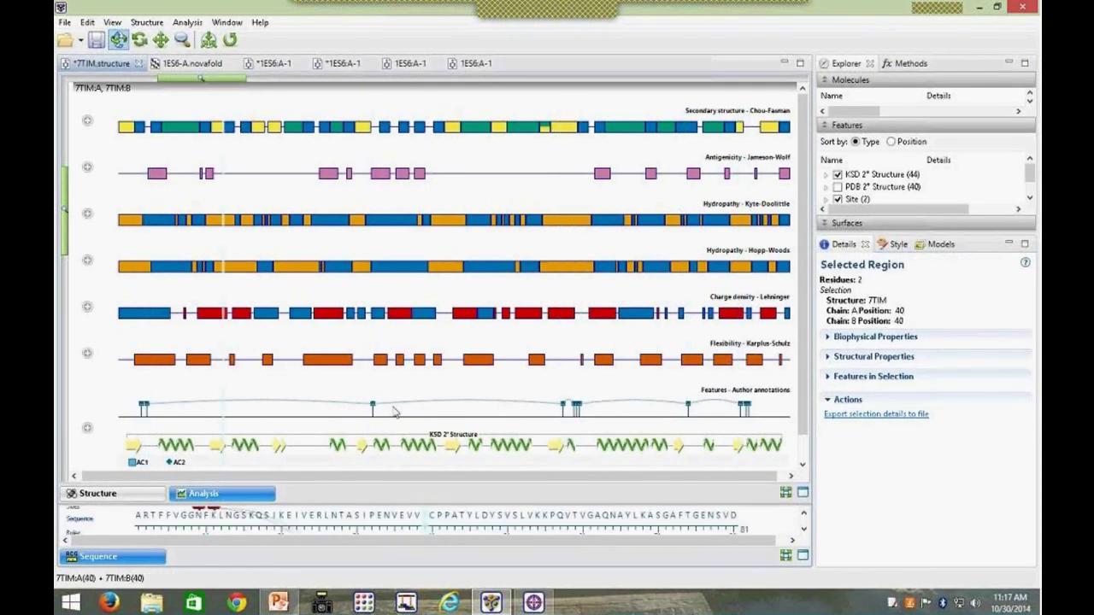
click(894, 65)
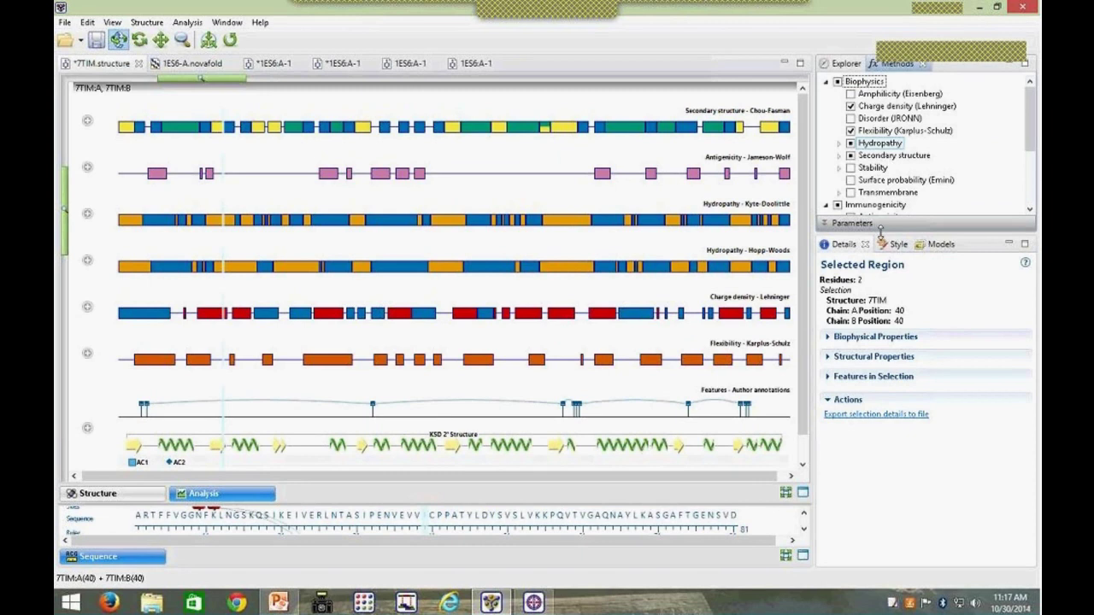
drag(880, 226, 880, 410)
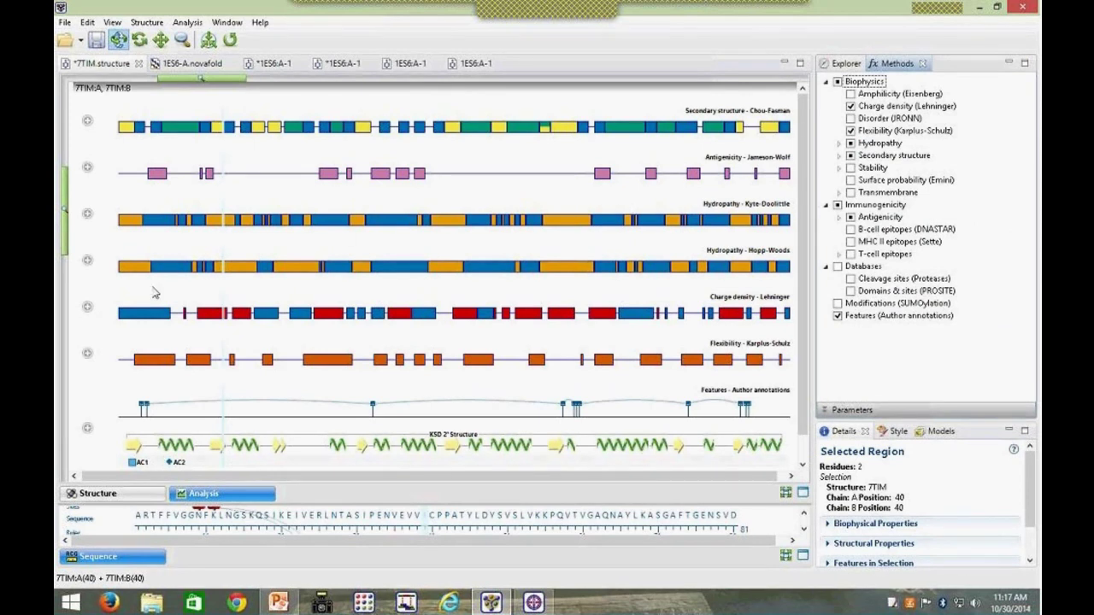
Step: Expand Charge density into per-chain sub-tracks, collapse it again, and return to the 3D structure
click(88, 307)
scroll(198, 358, down, 2)
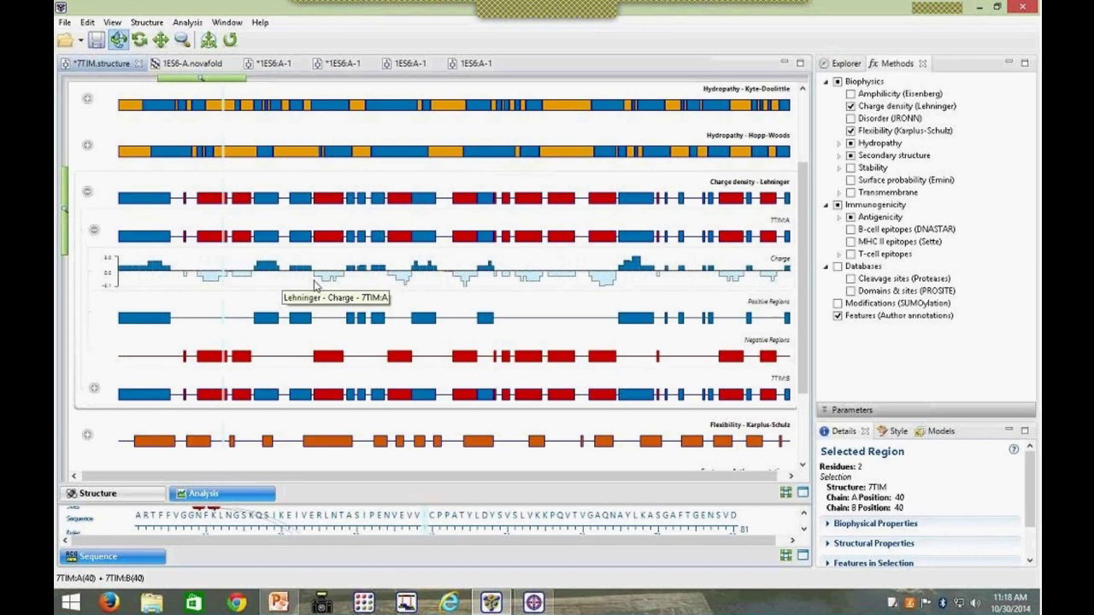
click(94, 230)
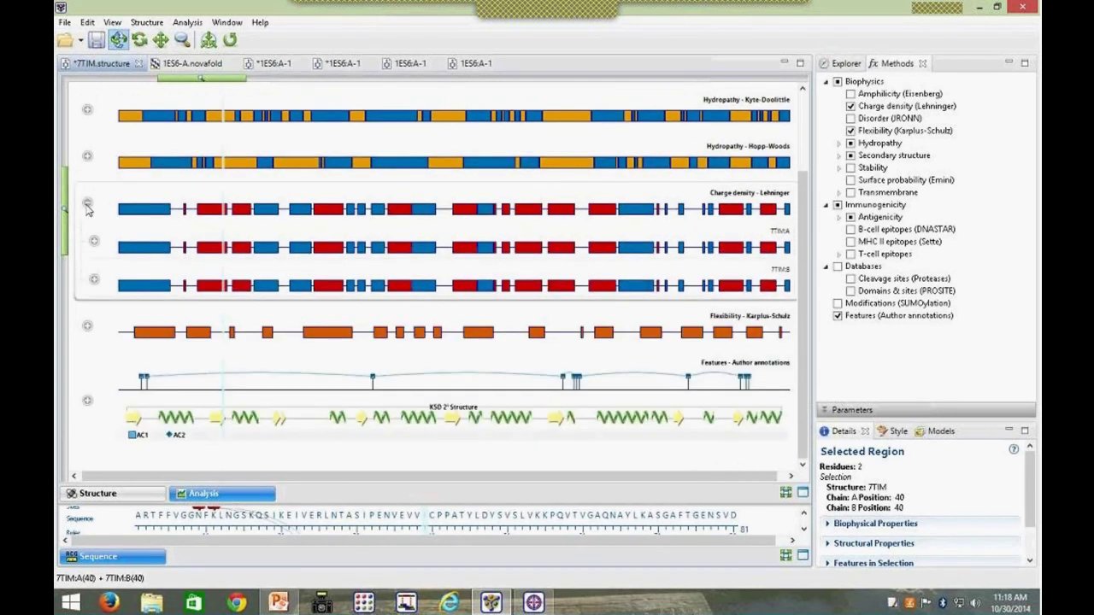
click(88, 205)
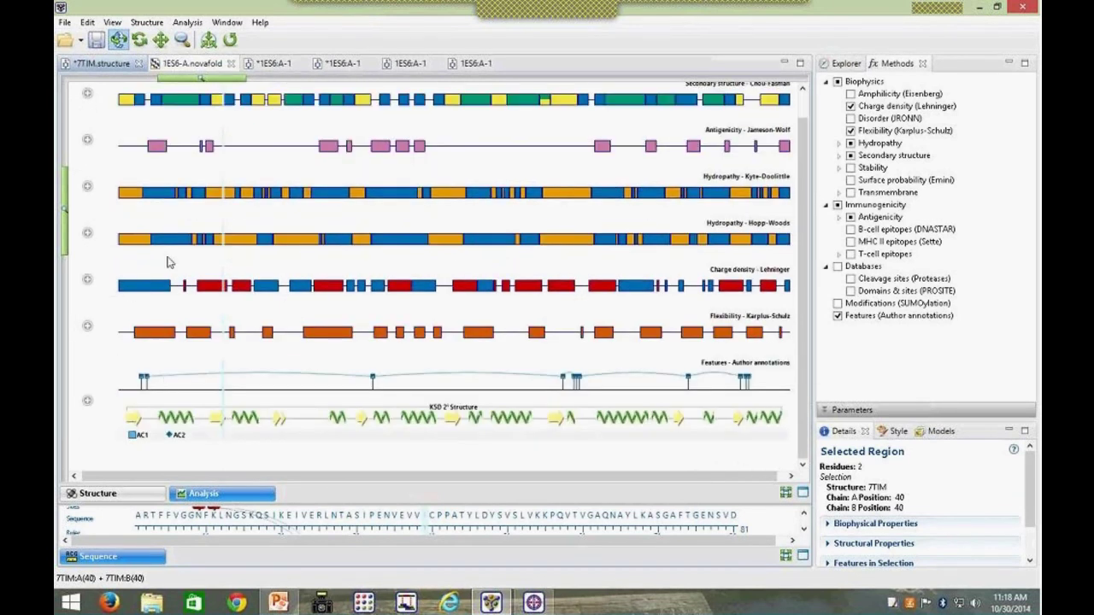
right_click(224, 494)
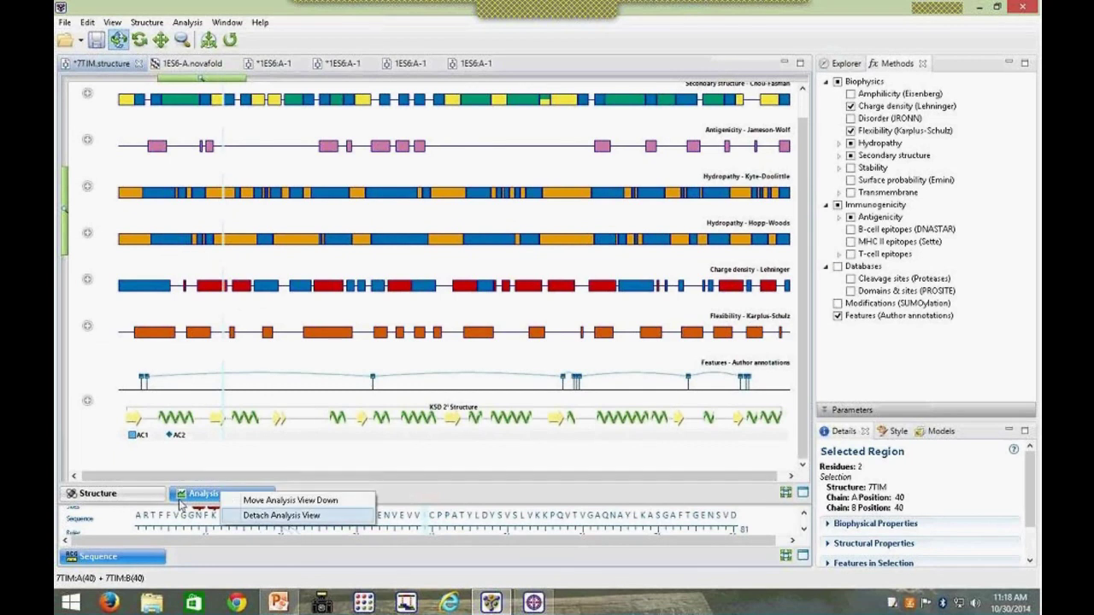
click(183, 497)
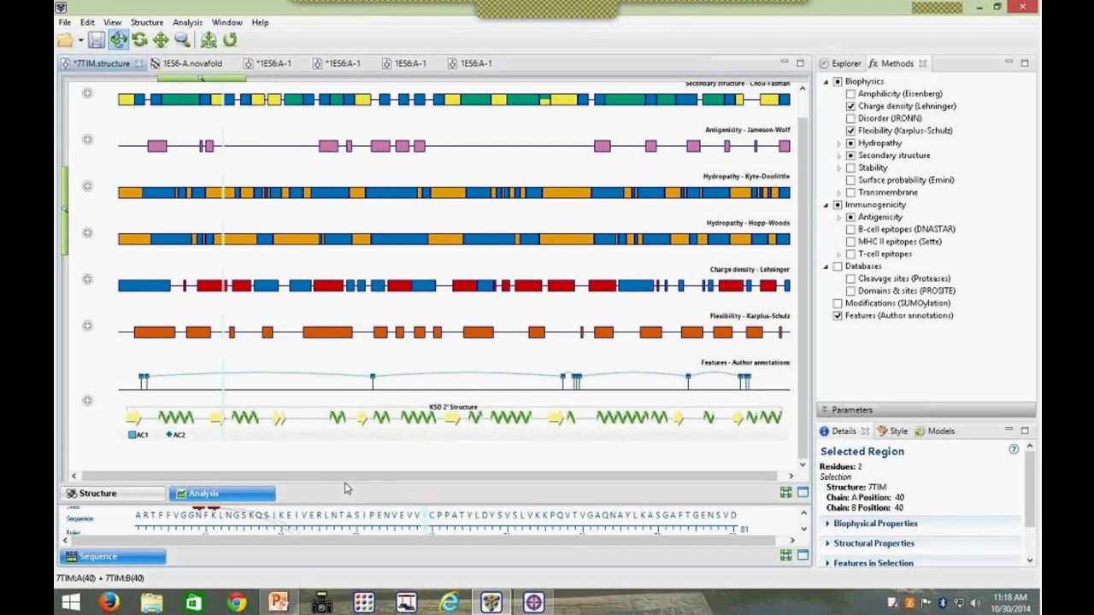
click(128, 494)
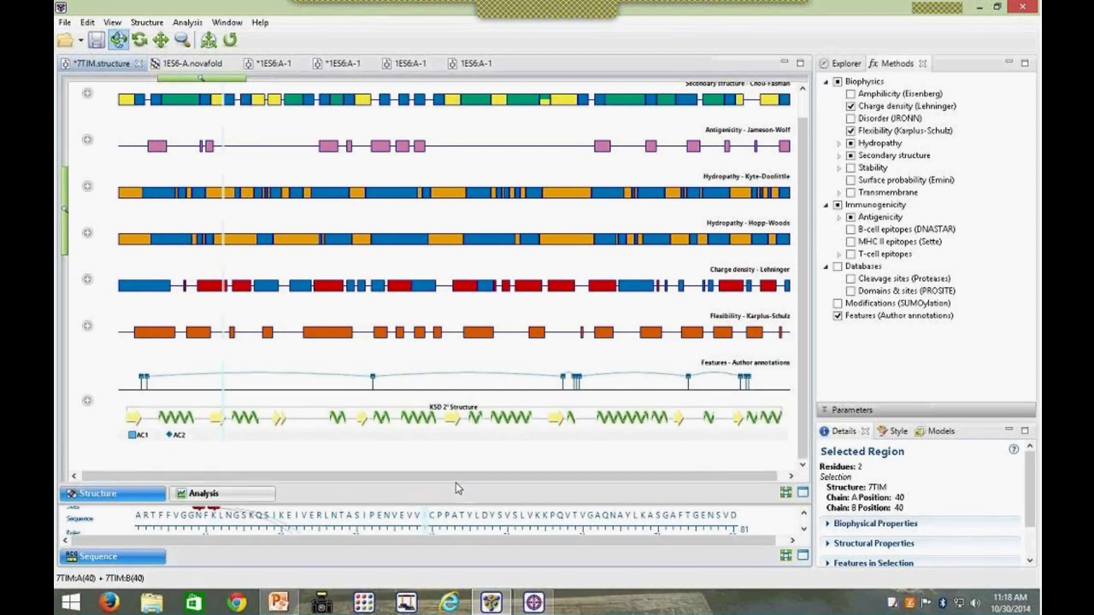
Step: Enlarge the sequence panel and open the NovaFold panel via View > NovaFold
drag(426, 505, 429, 392)
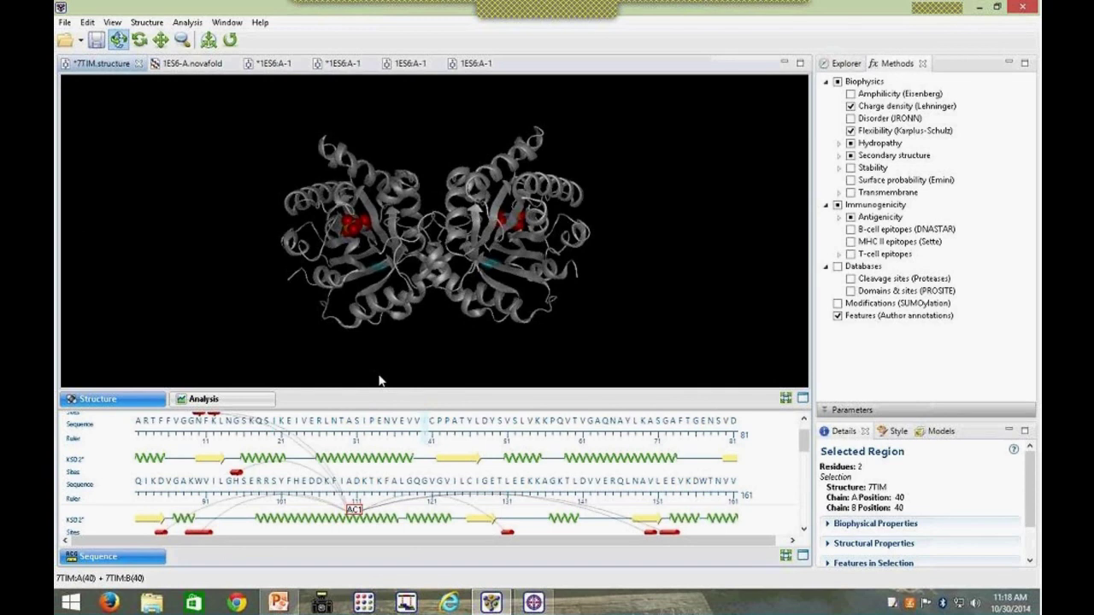
click(63, 22)
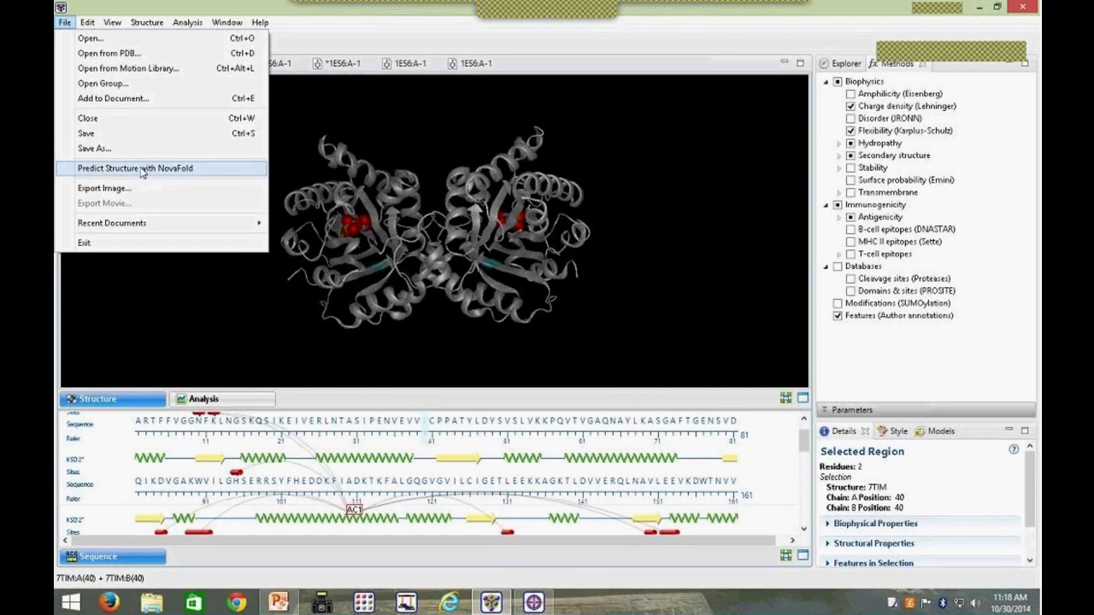
click(114, 23)
click(114, 23)
click(114, 23)
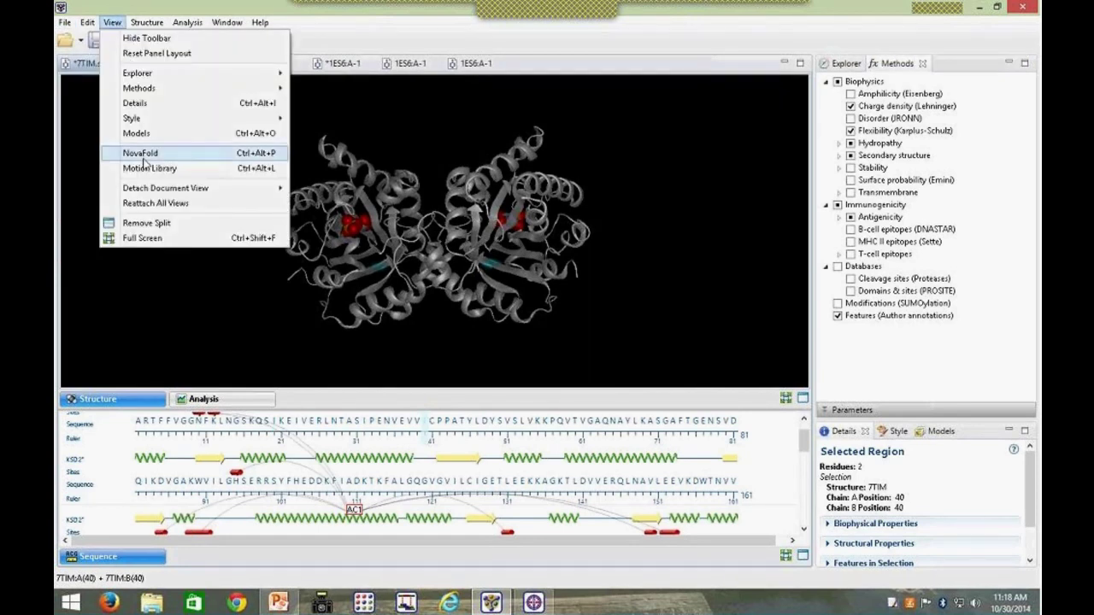
click(141, 154)
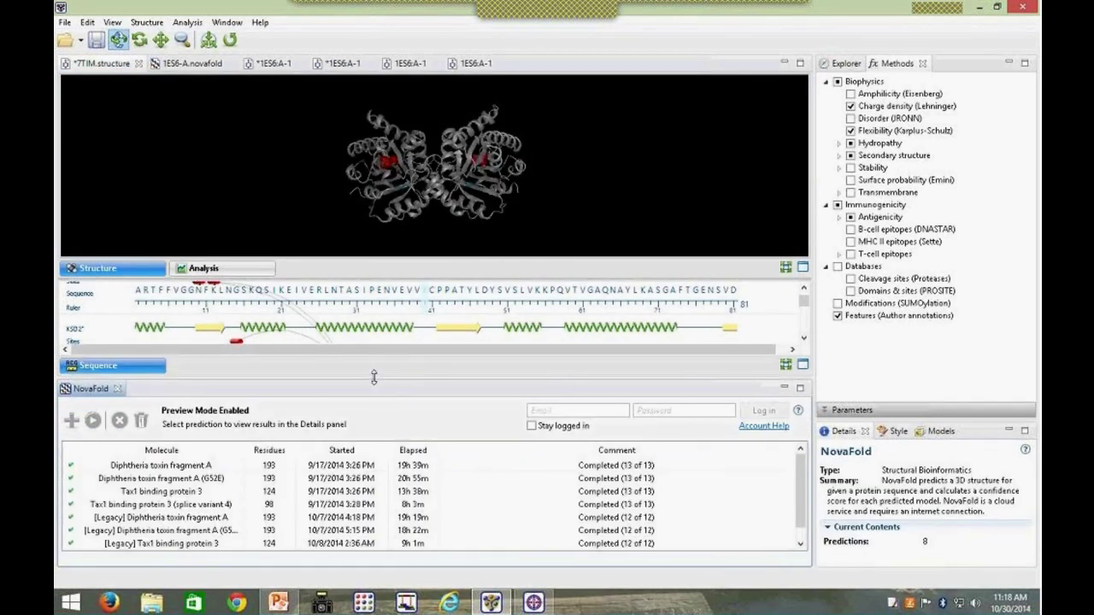
Step: Enlarge the NovaFold prediction list and enter the account e-mail in the Email field
drag(375, 376, 373, 353)
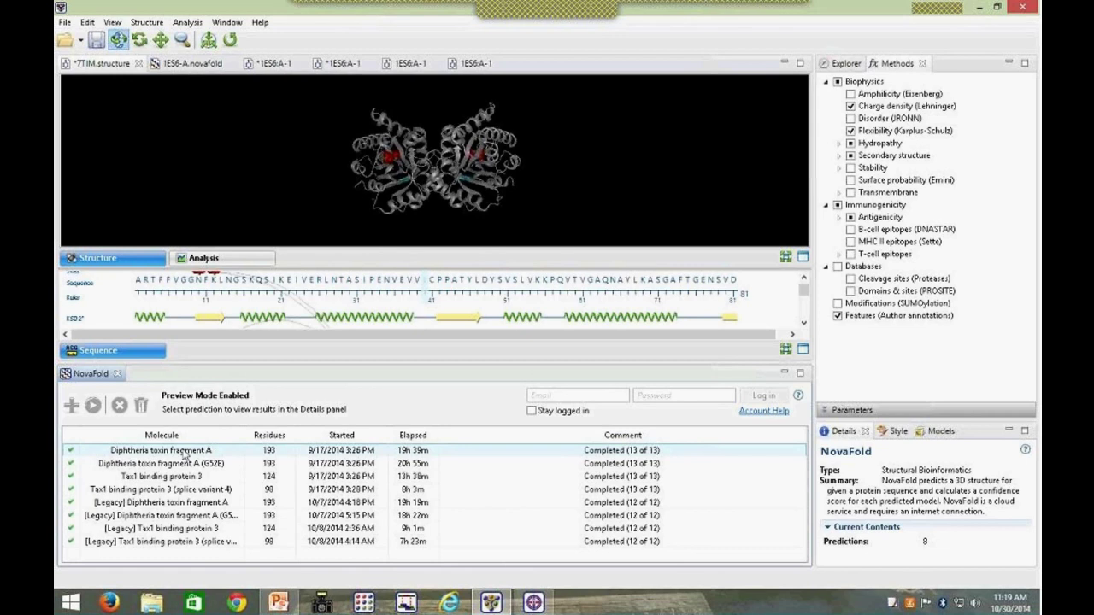
click(544, 394)
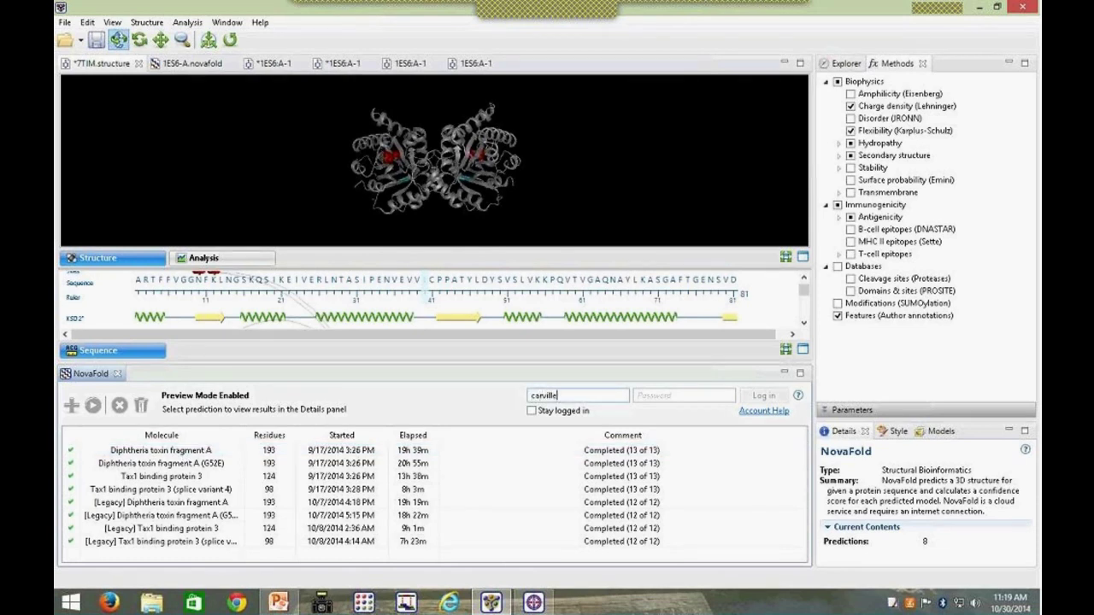
Step: Enter the account password and log in to NovaFold
key(Tab)
text(••••••)
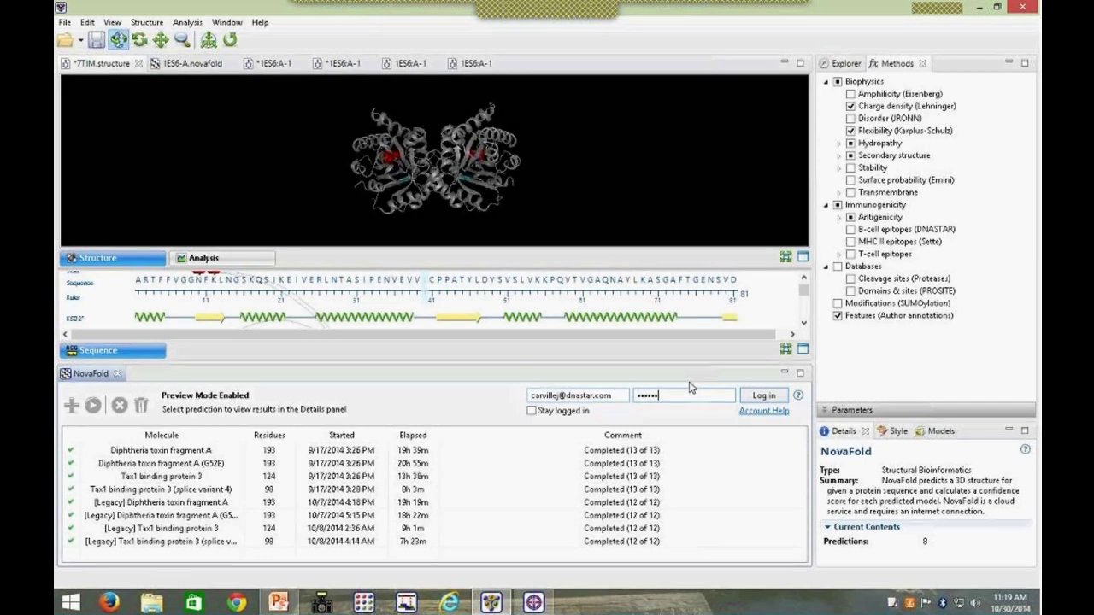
click(761, 399)
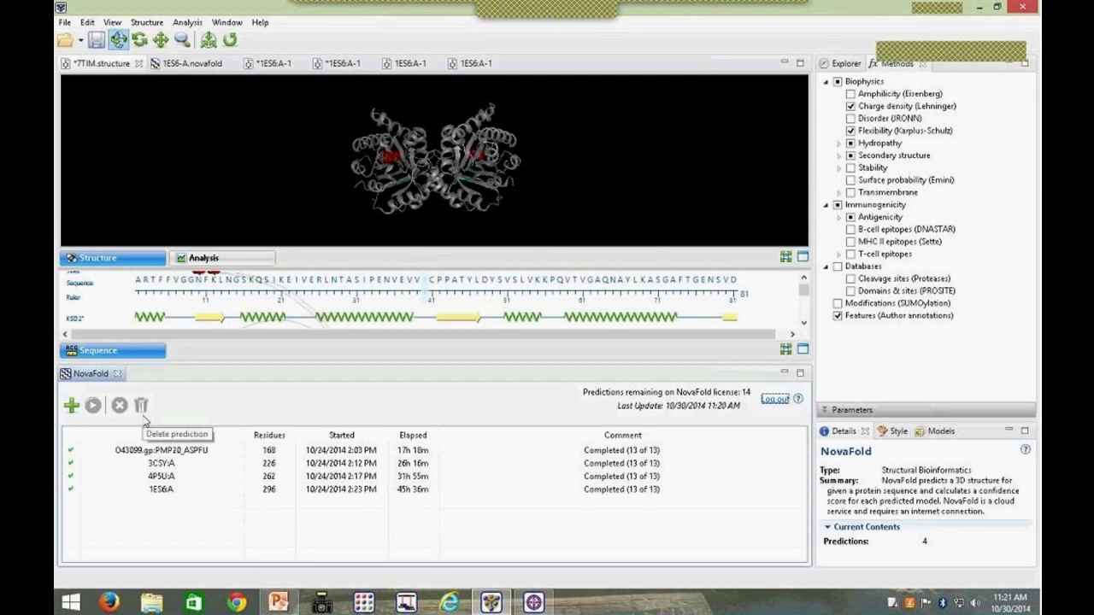
click(138, 451)
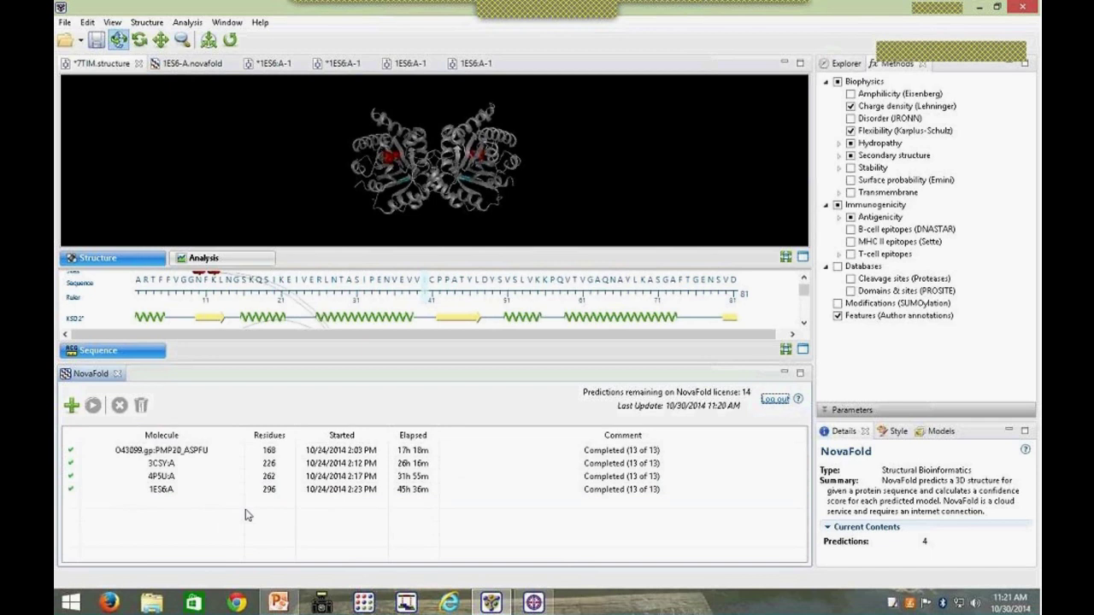
click(190, 440)
click(265, 437)
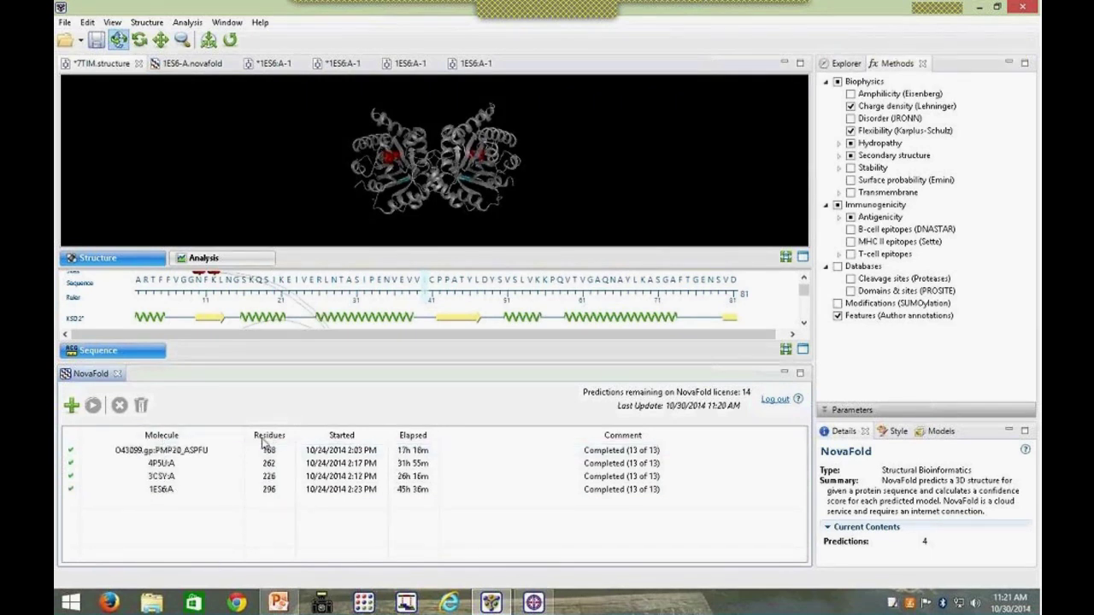
click(263, 439)
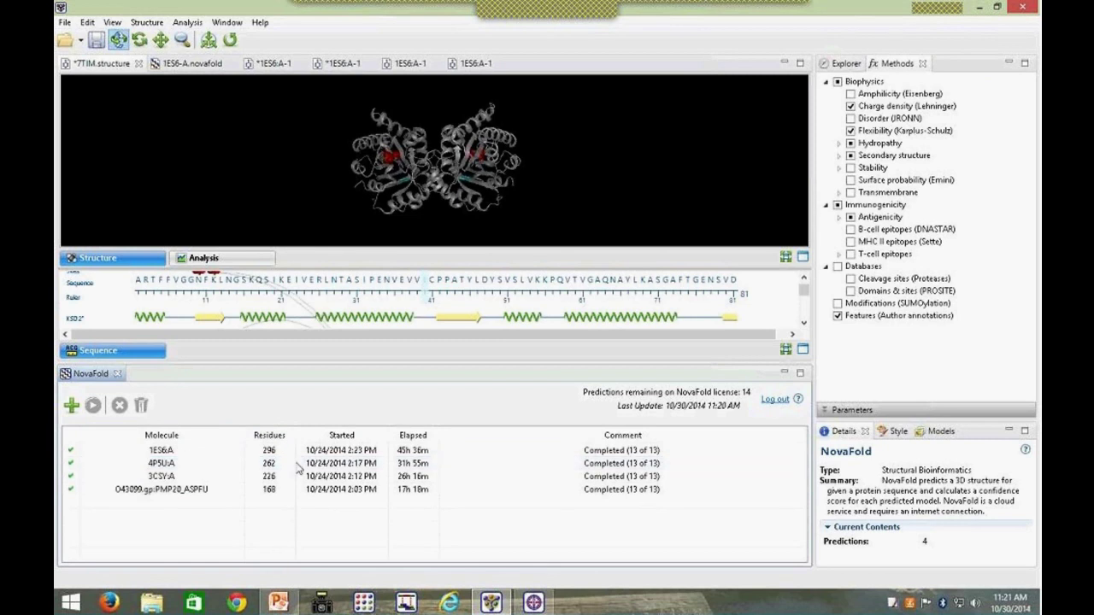
click(342, 436)
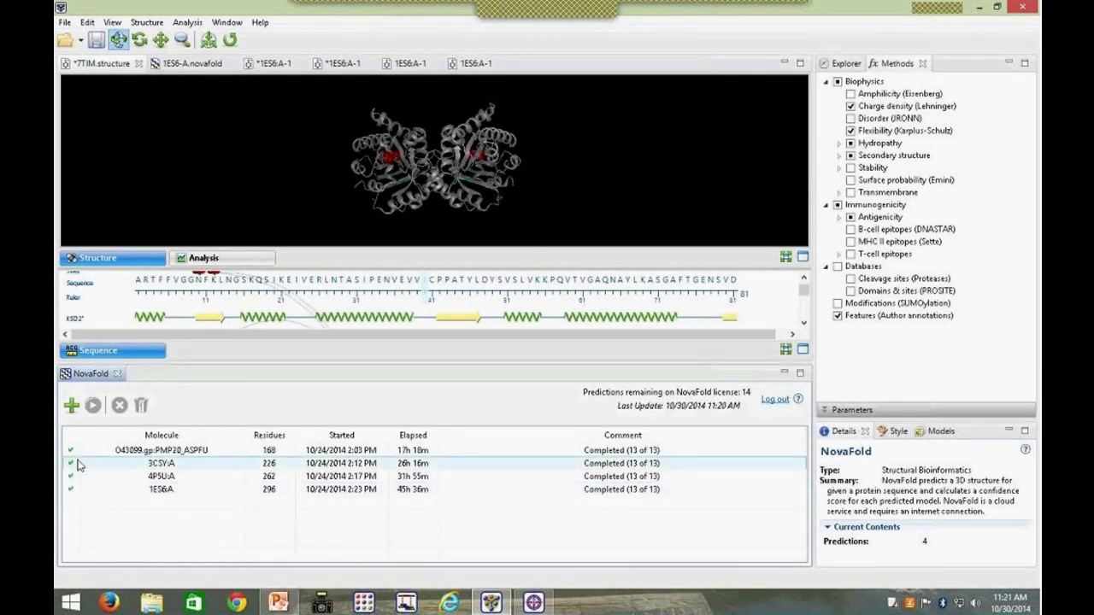
Step: Add T0716.fasta as a new NovaFold prediction and select its T0716 row
click(72, 406)
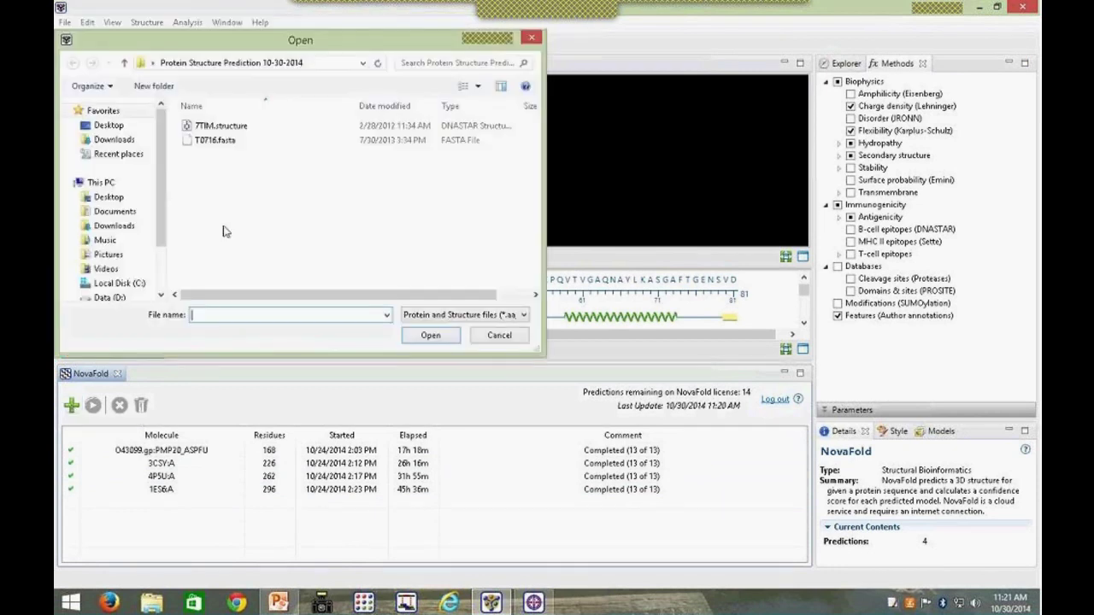
click(213, 141)
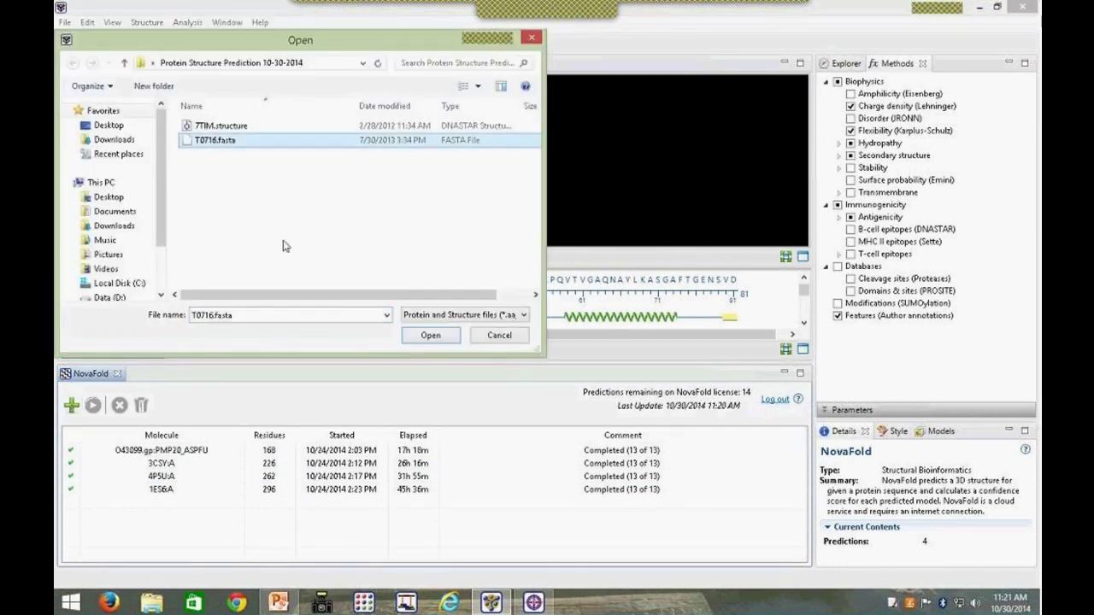
click(432, 336)
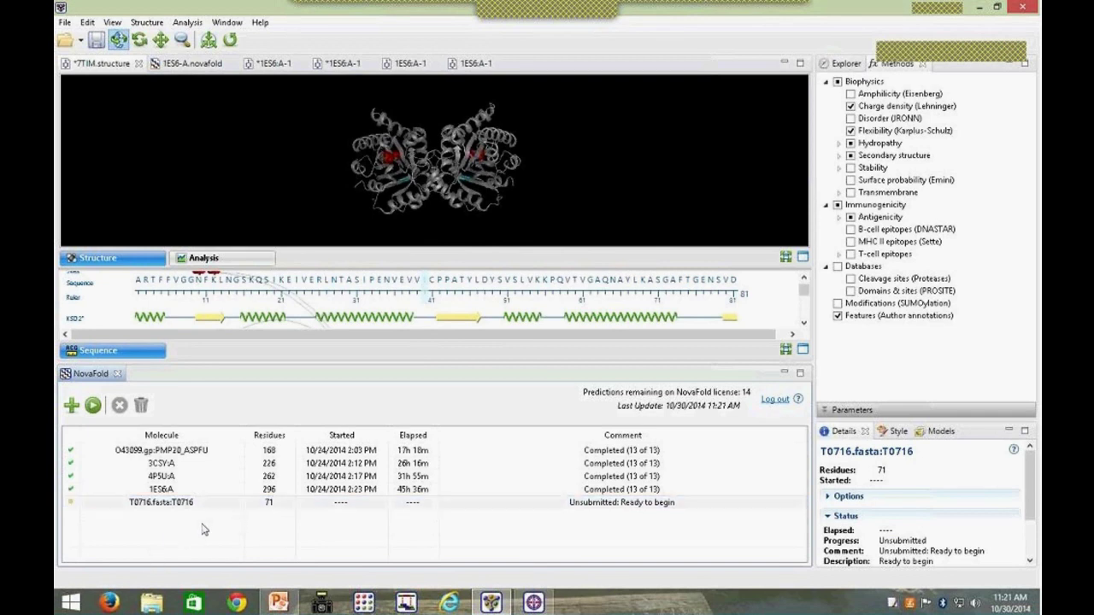
click(119, 506)
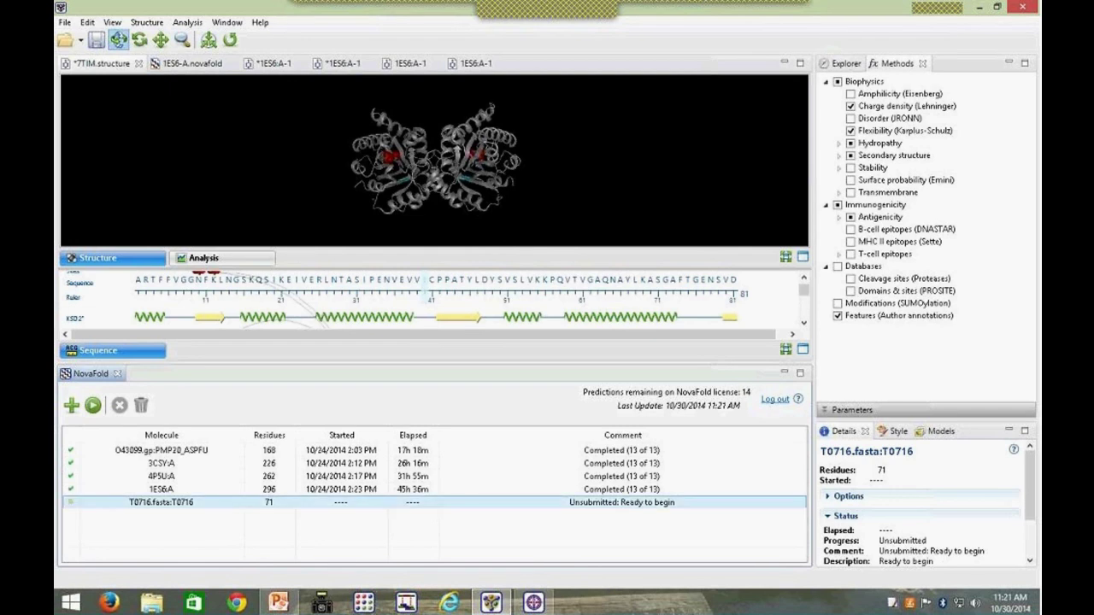
click(157, 505)
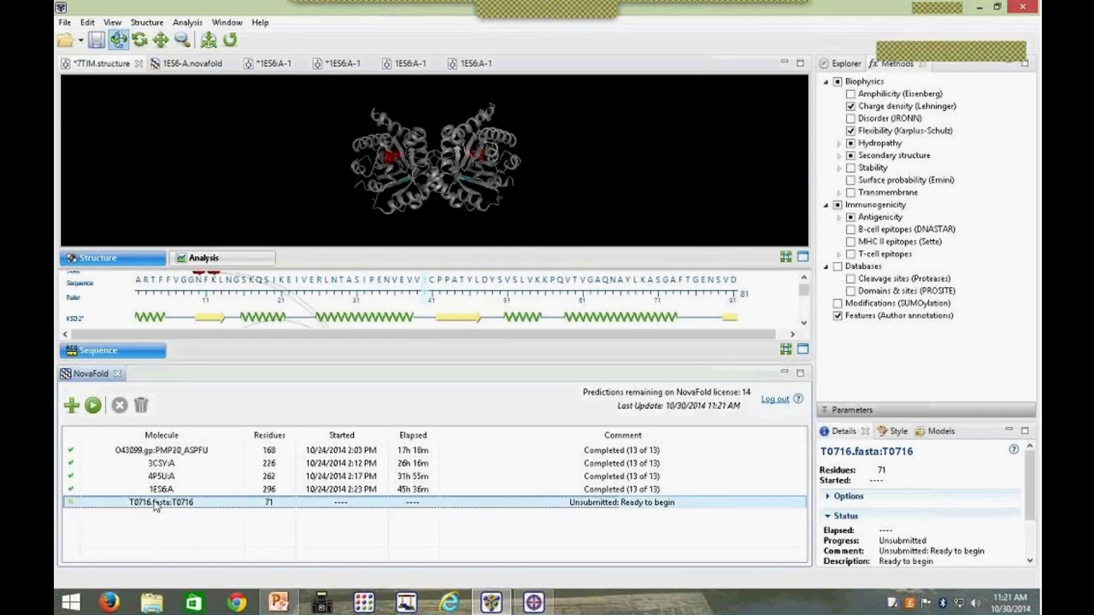
Step: Begin submitting T0716 and bring up the estimated cloud time benchmarks page
click(94, 406)
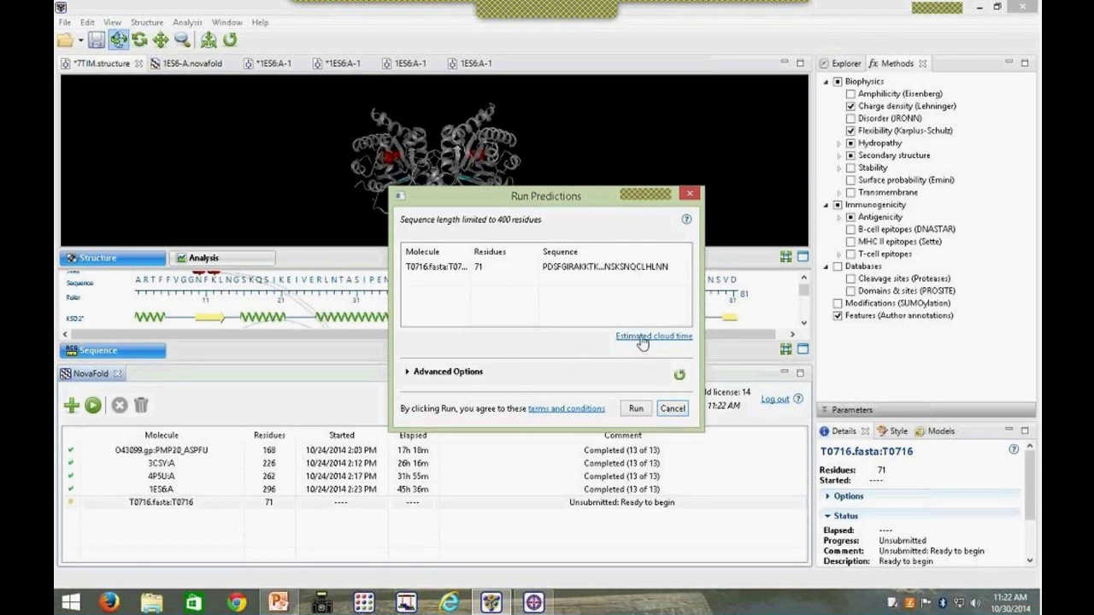
click(641, 337)
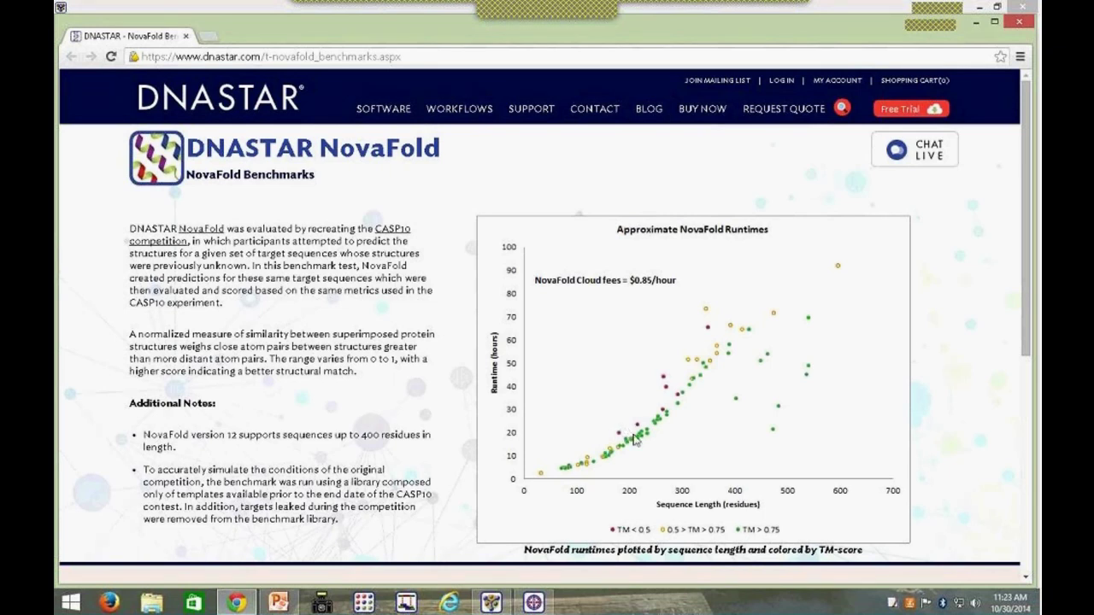
Step: Close the NovaFold Benchmarks page in Chrome after reviewing the $0.85/hour cloud fee
click(1019, 21)
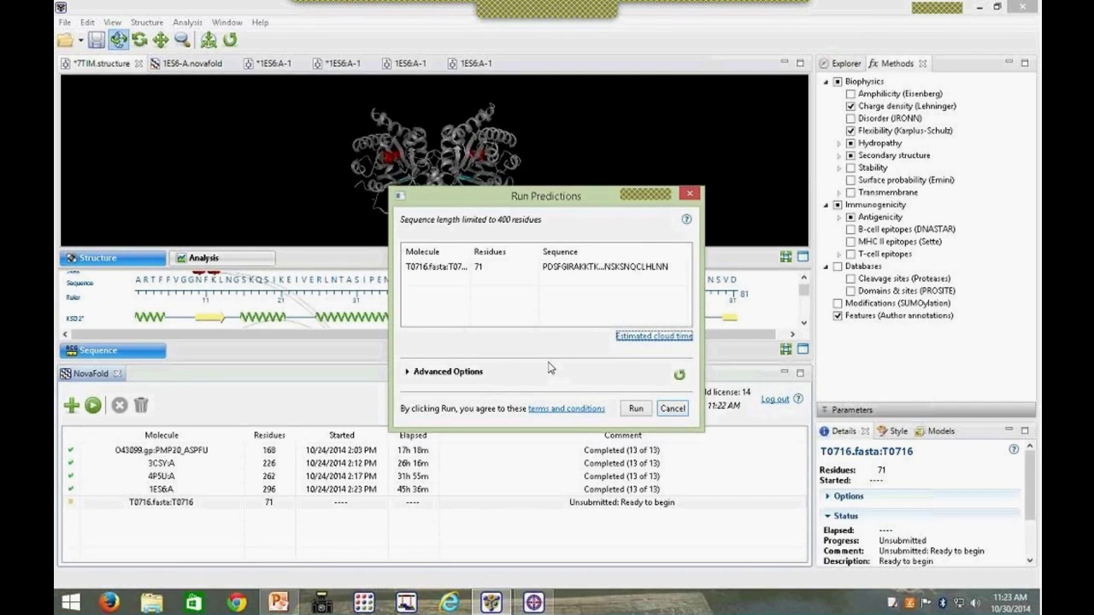
Step: Expand Advanced Options and keep 5 models and 20 threading templates
click(408, 373)
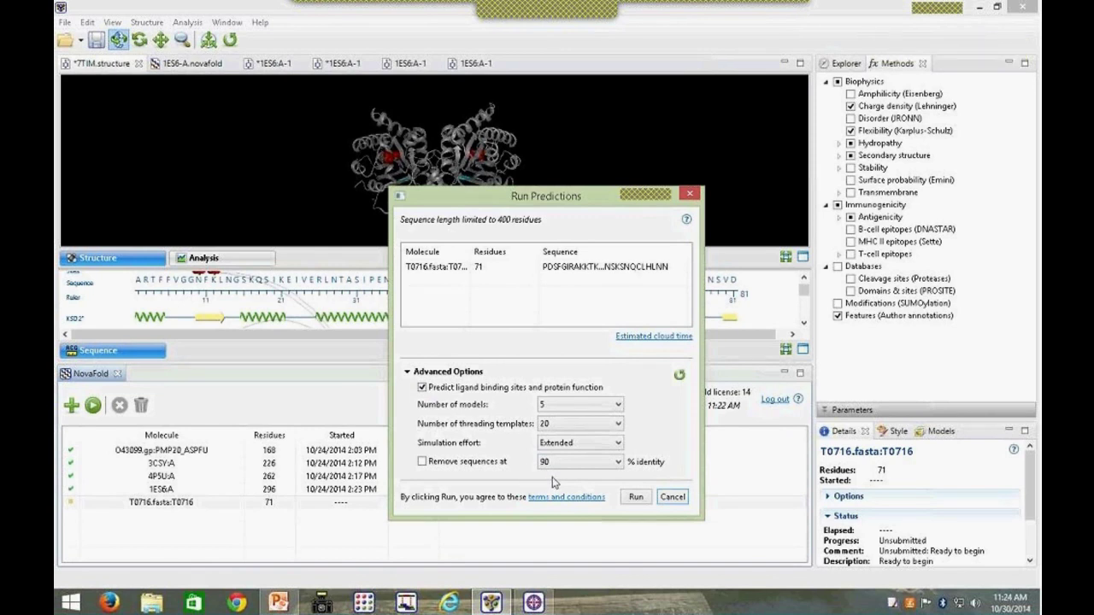
click(619, 407)
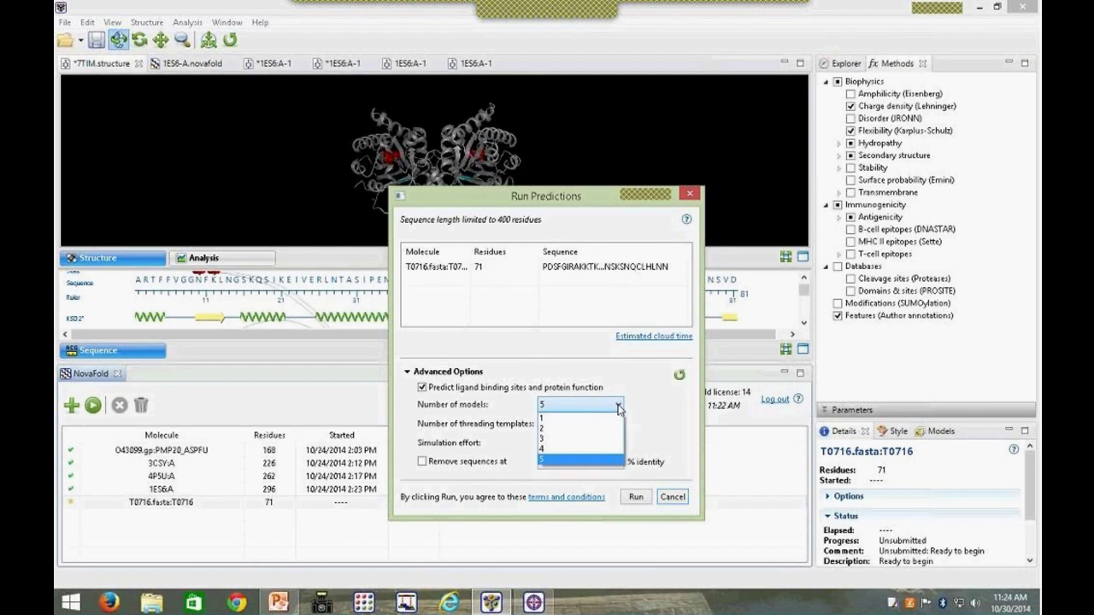
click(619, 408)
click(620, 428)
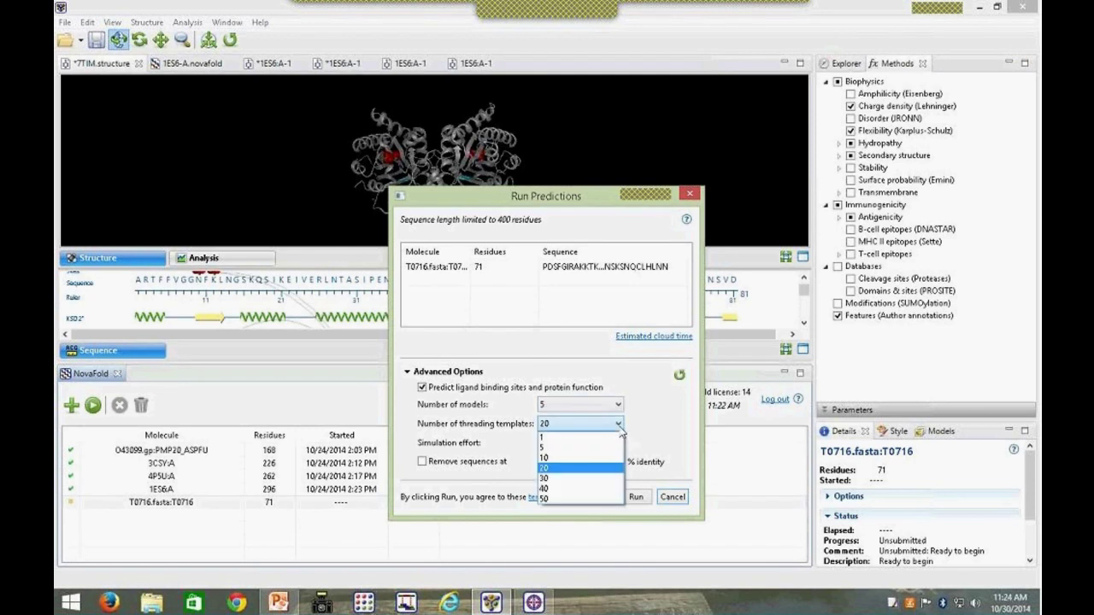
click(652, 433)
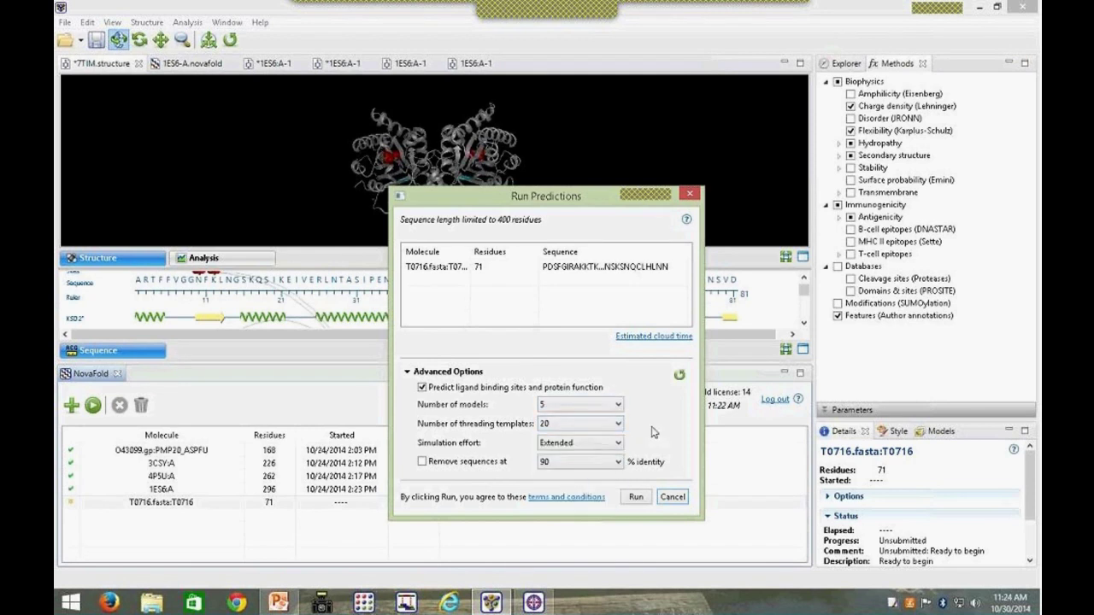
Step: Run the T0716 prediction, then select it and stop it
click(629, 499)
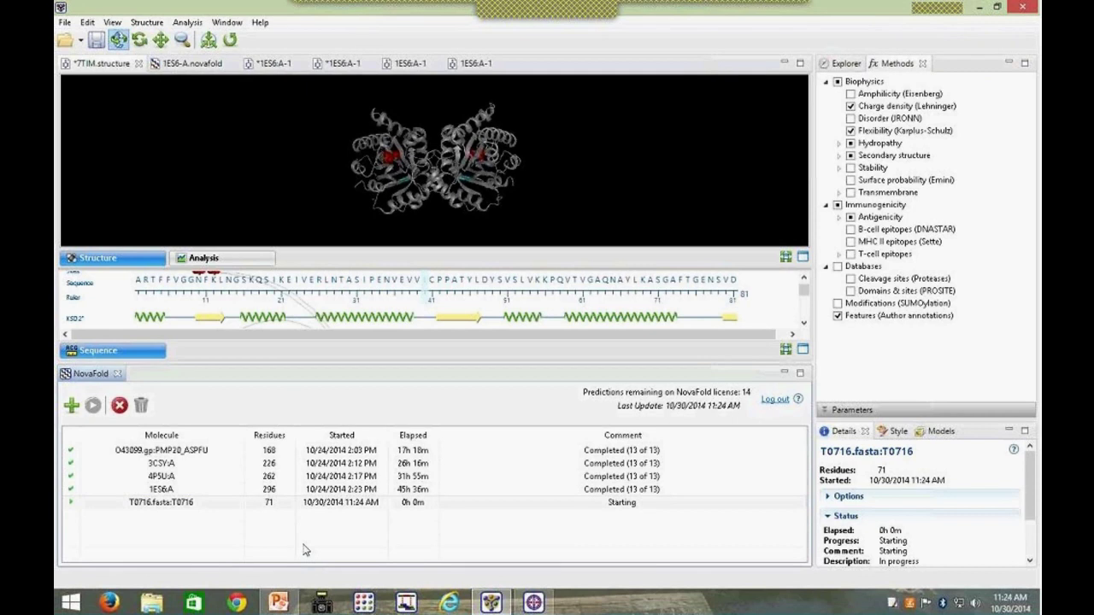
click(68, 506)
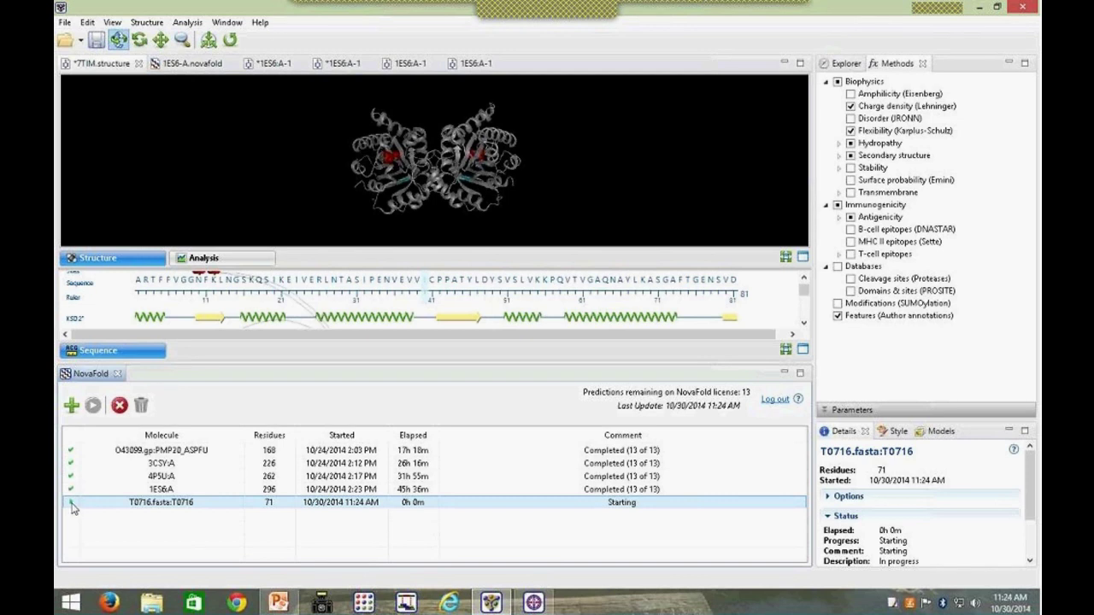
click(86, 525)
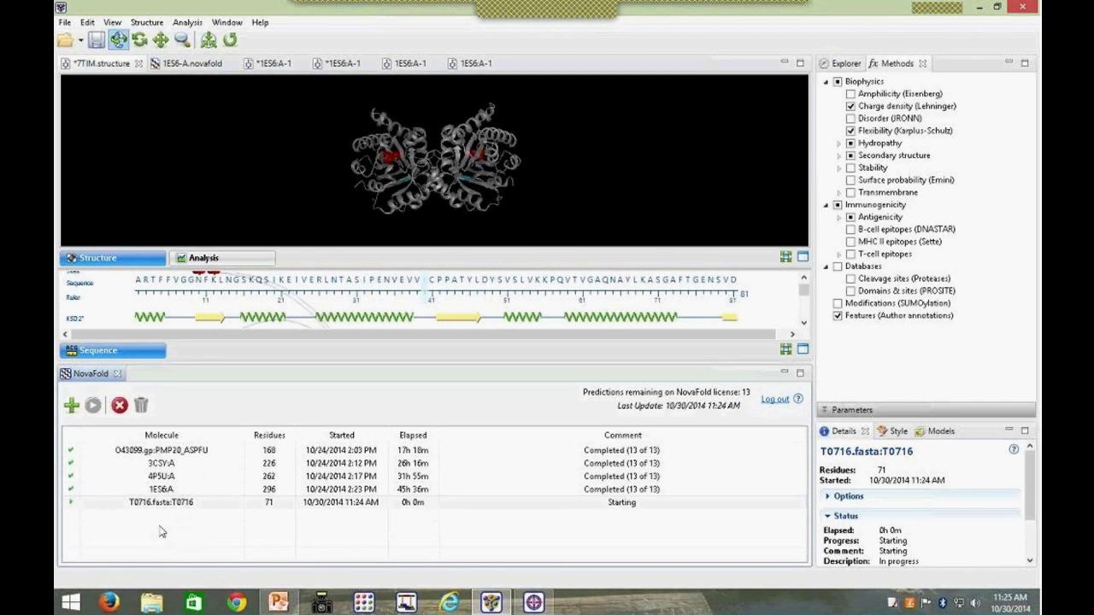
click(134, 507)
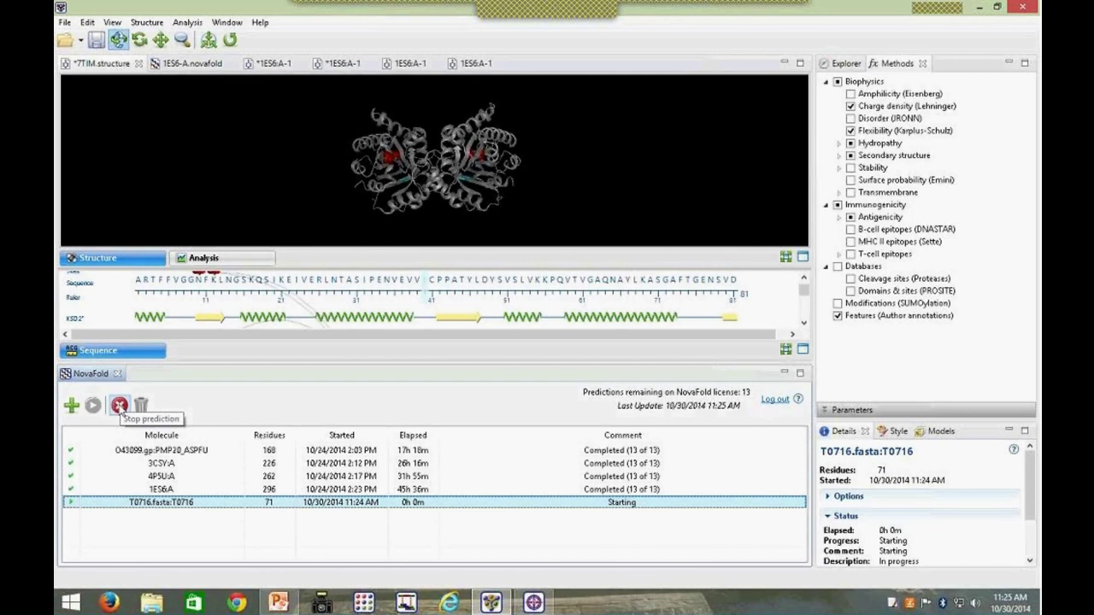
click(119, 405)
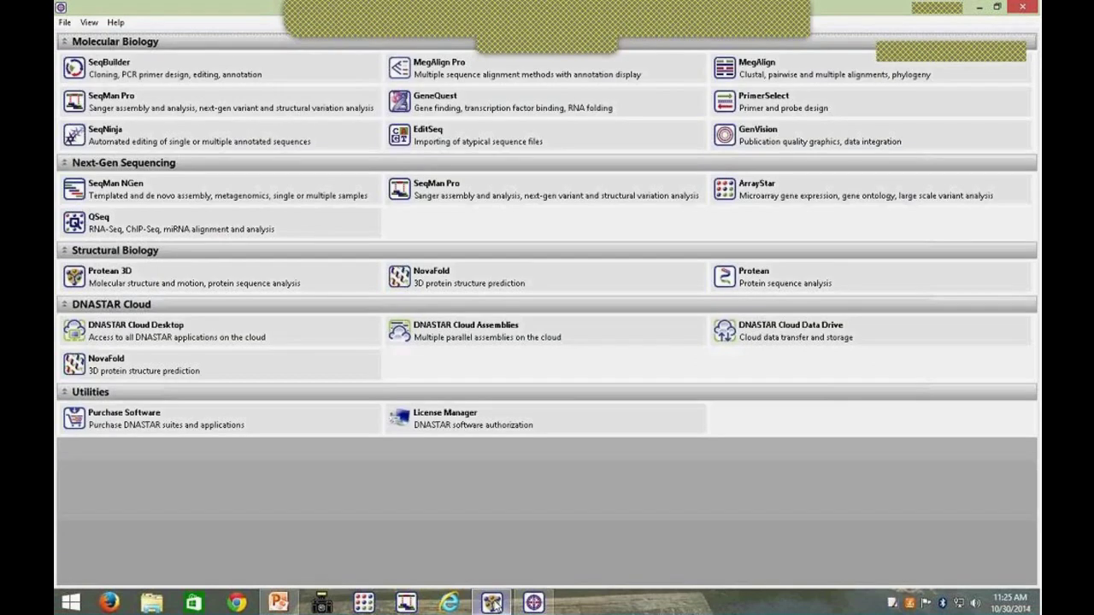
Step: Stop the T0716.fasta job and select its row to confirm it reads Stopped
click(493, 604)
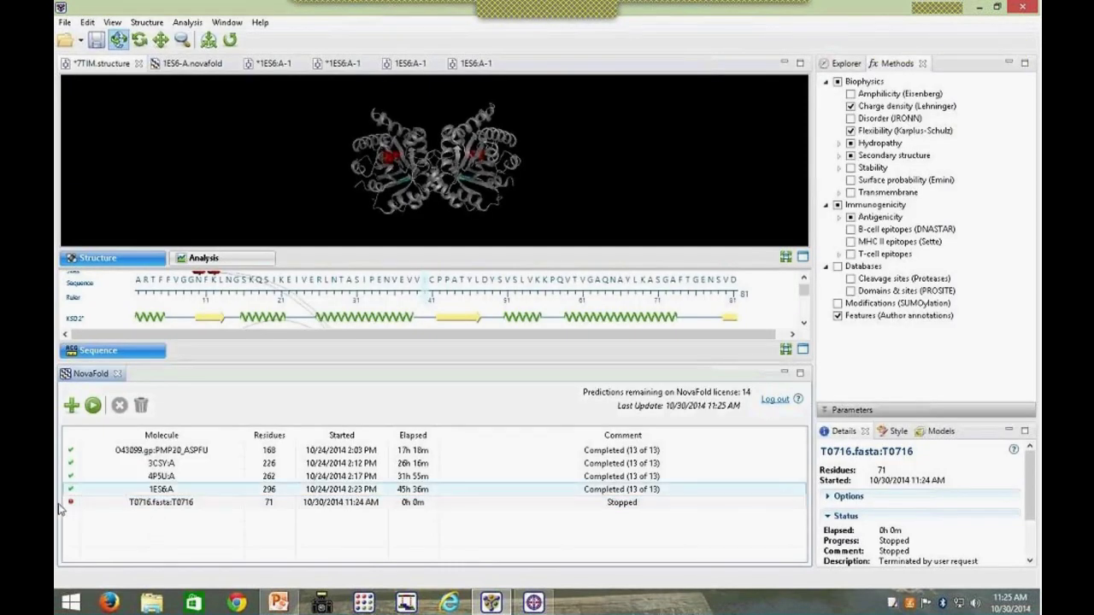
click(65, 504)
Step: Open the 1ES6-A report, close the jobs list, and follow the 1es6A template link to PDB
click(184, 67)
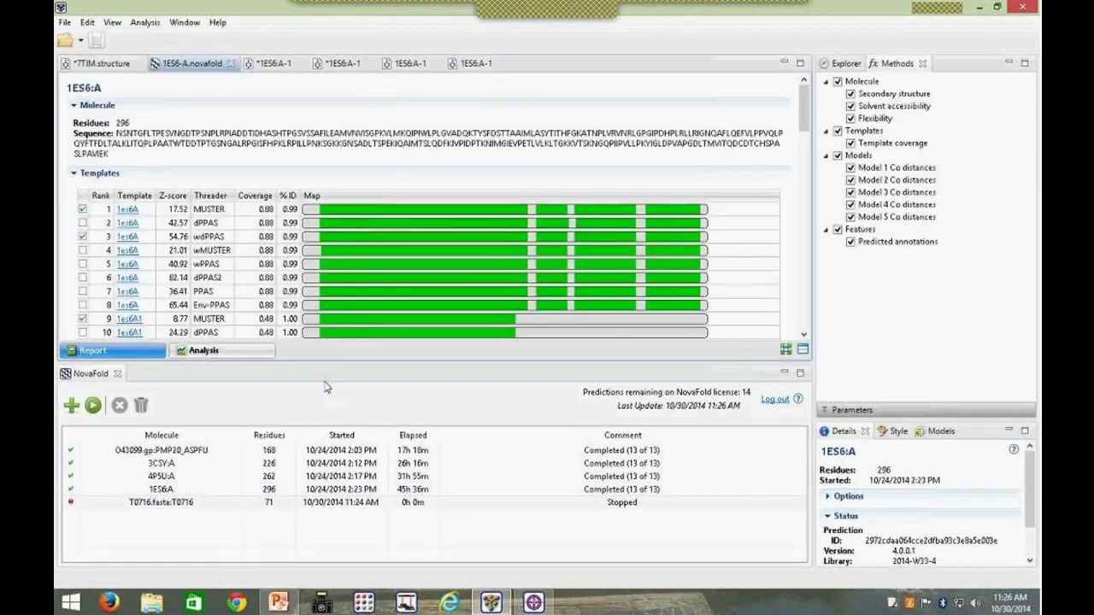
click(118, 375)
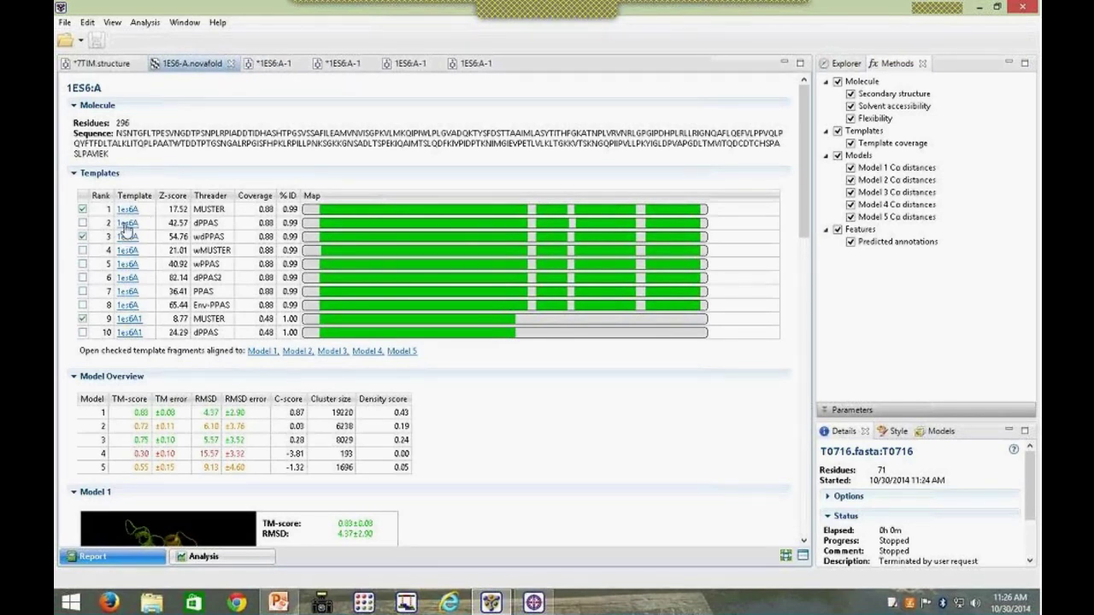
click(126, 224)
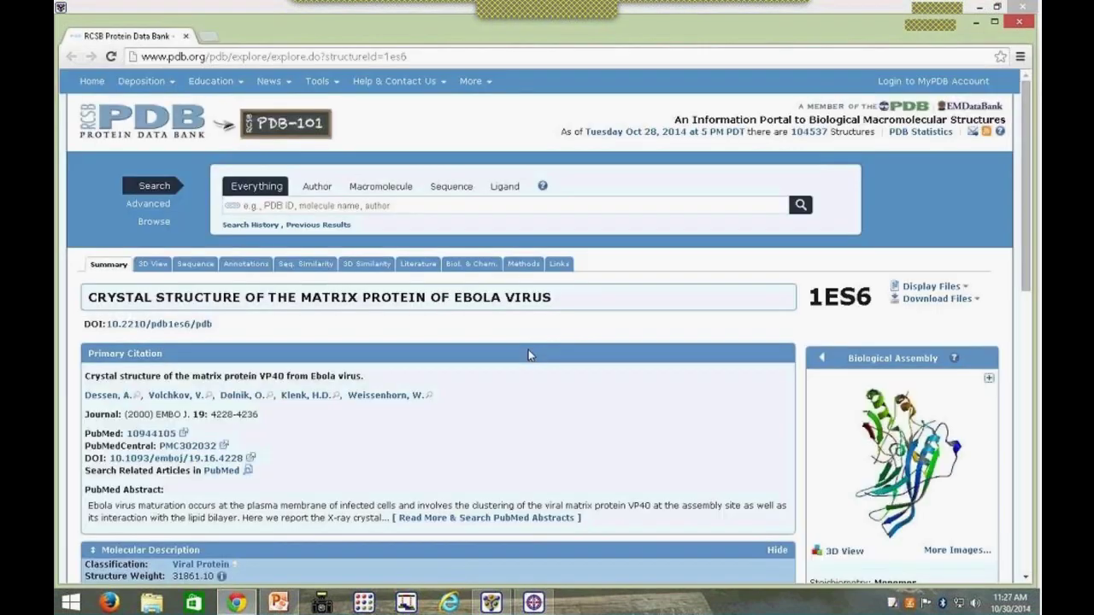
Step: Scroll down the PDB 1ES6 entry, then close Chrome to return to the report
scroll(702, 406, down, 2)
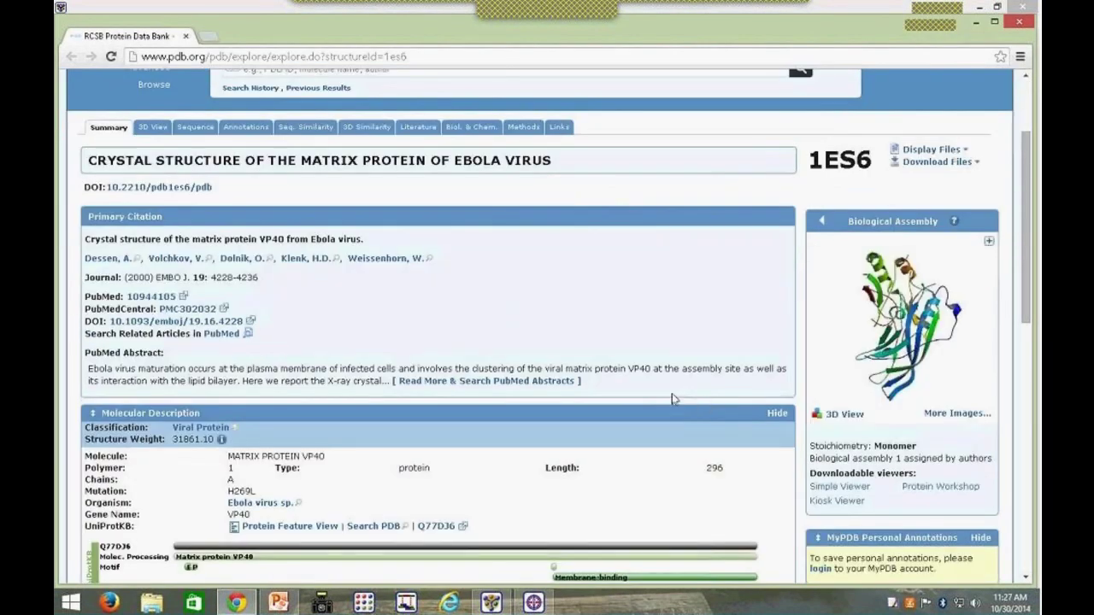
click(1022, 8)
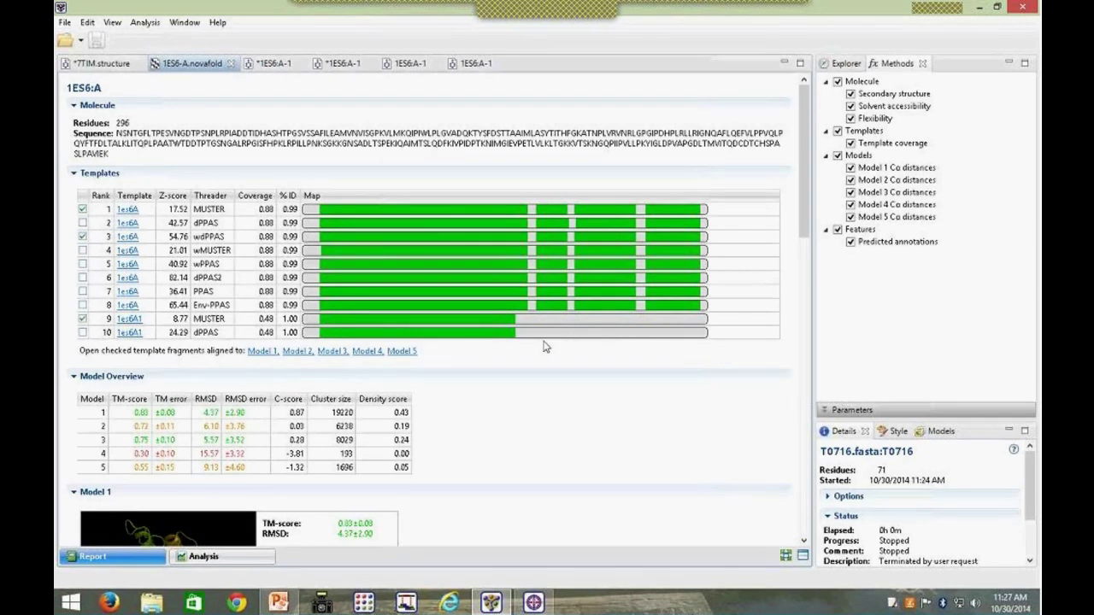
Step: Toggle the rank 3 wdPPAS template off and on, view 1ES6:A-1, then return to the report
click(81, 234)
click(81, 234)
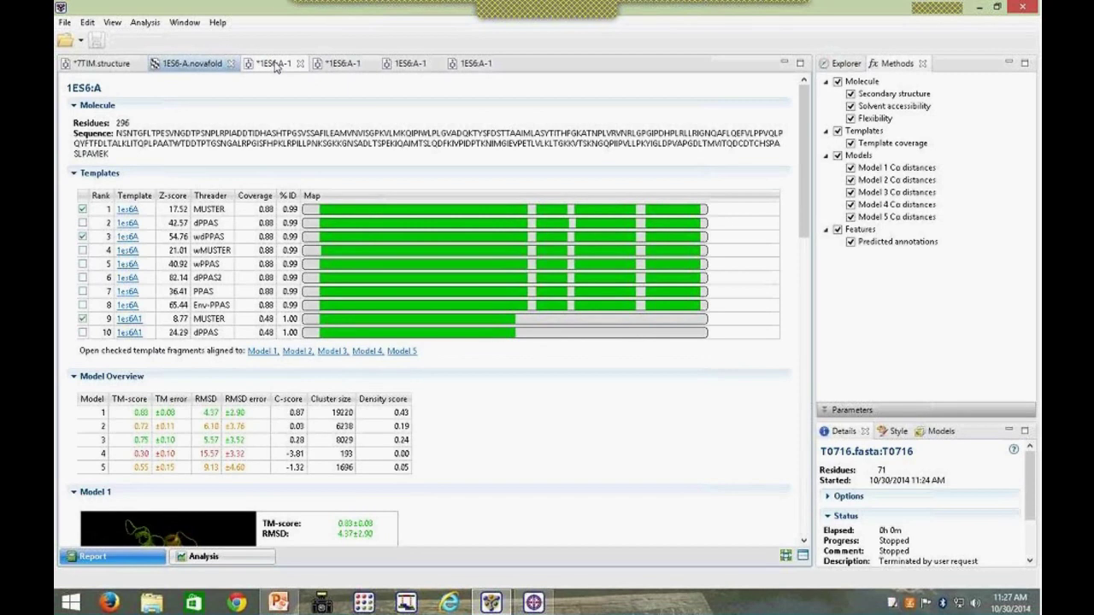
click(275, 67)
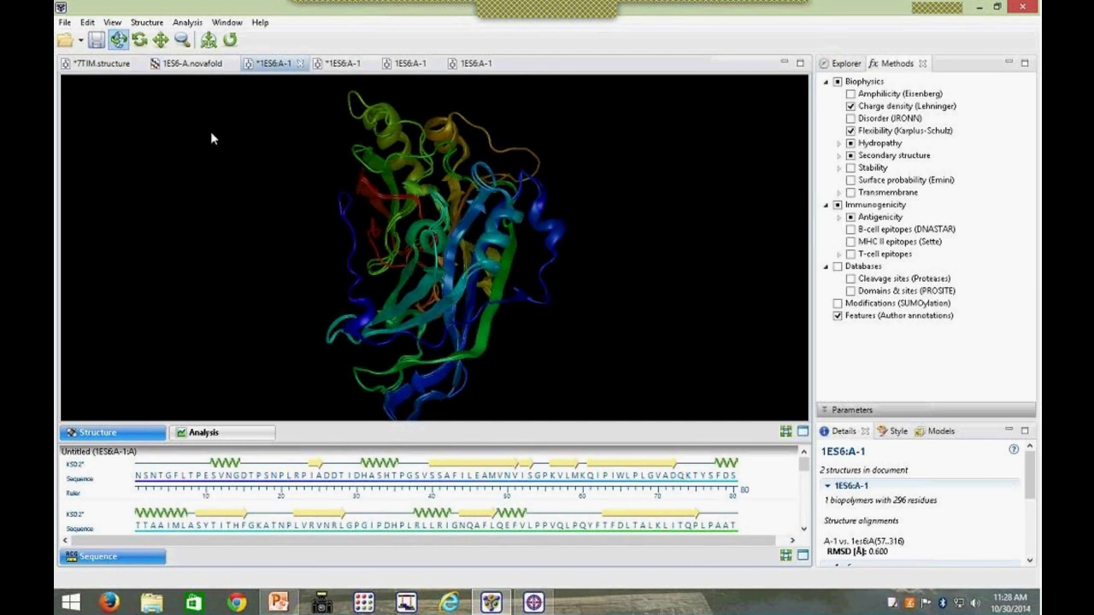
click(183, 65)
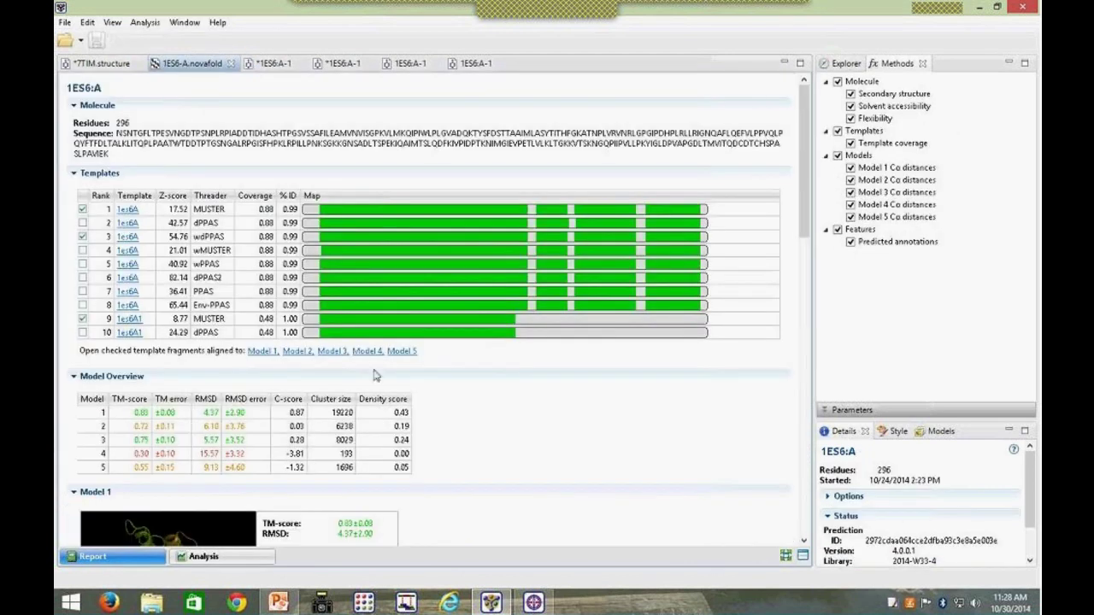
scroll(430, 392, down, 1)
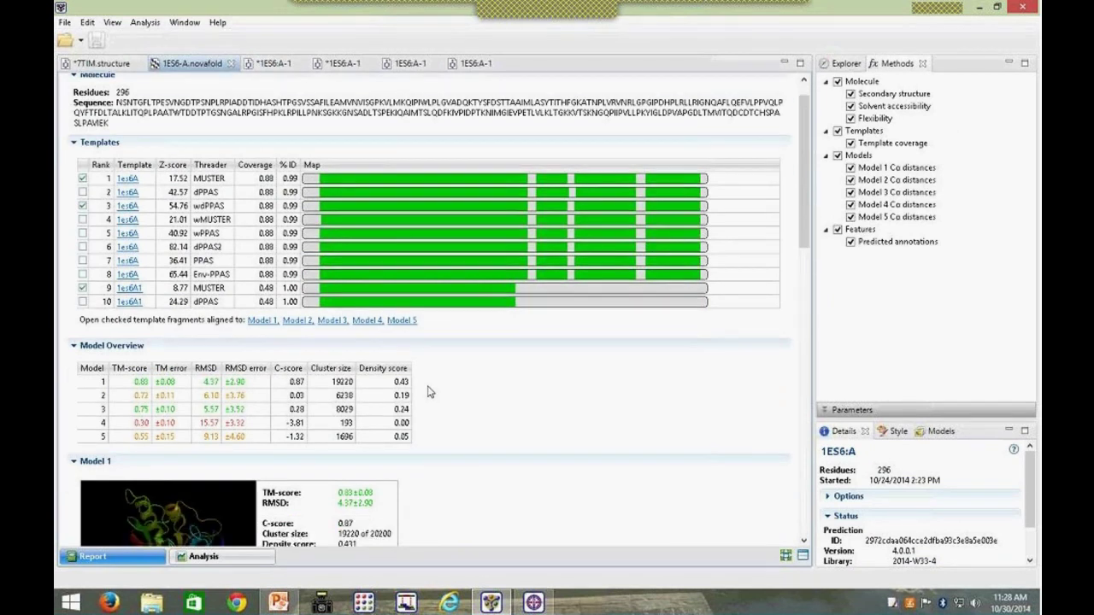
scroll(430, 391, down, 2)
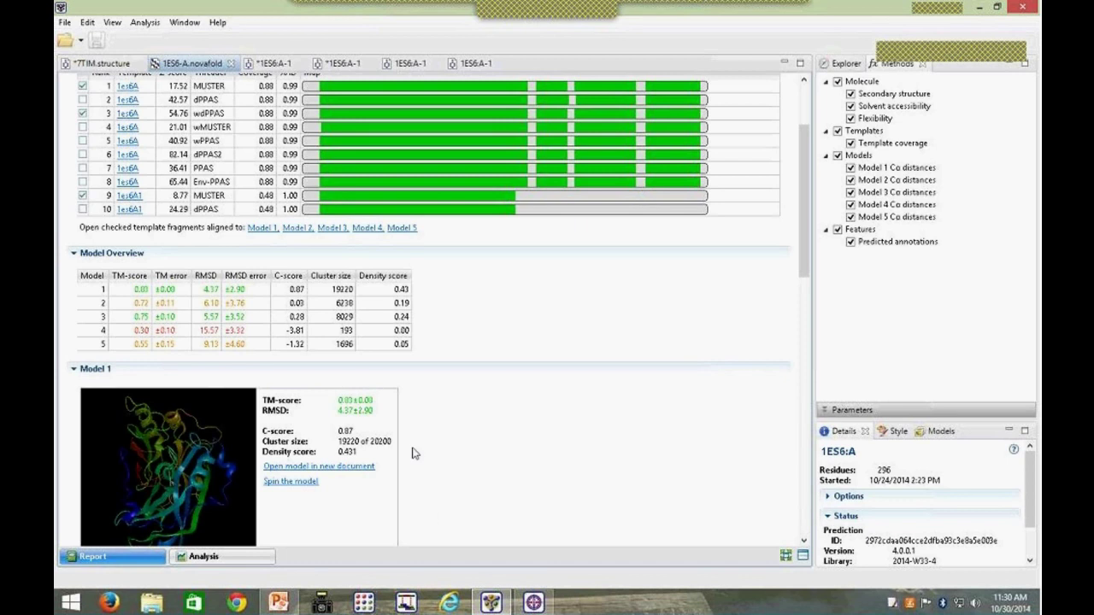
Step: Spin the Model 1 preview, open it as a new document, rotate it, and return to the report
scroll(430, 516, down, 1)
scroll(430, 516, down, 1)
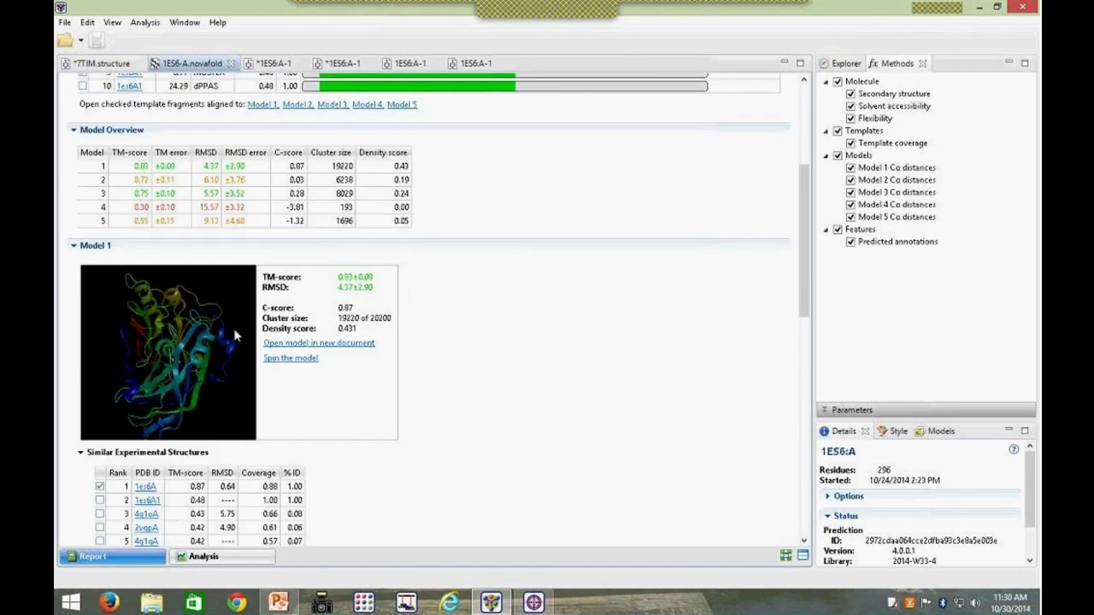
click(282, 359)
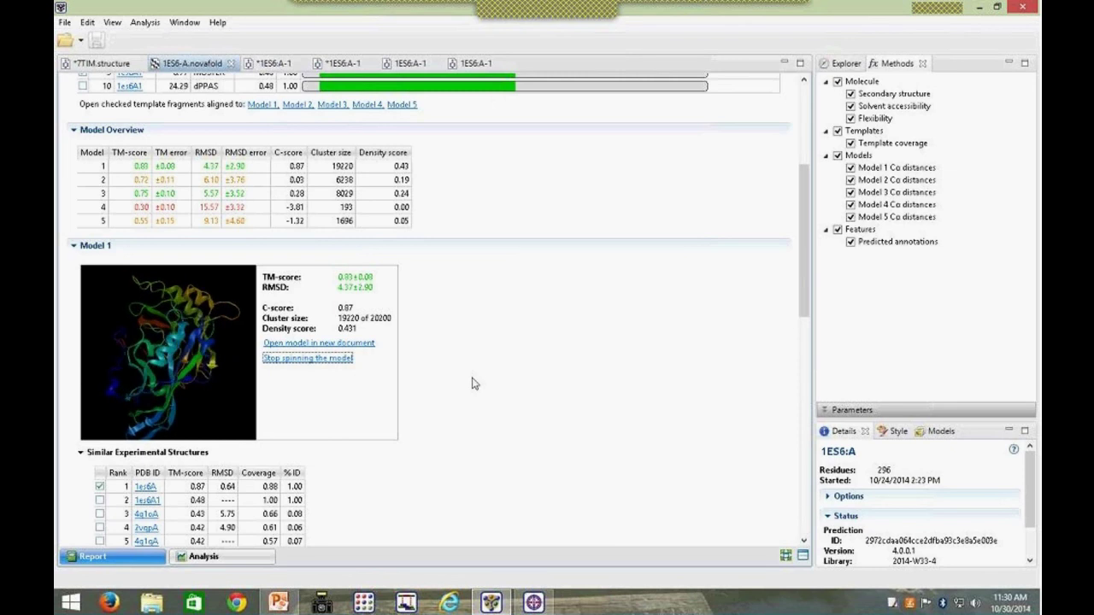
click(329, 342)
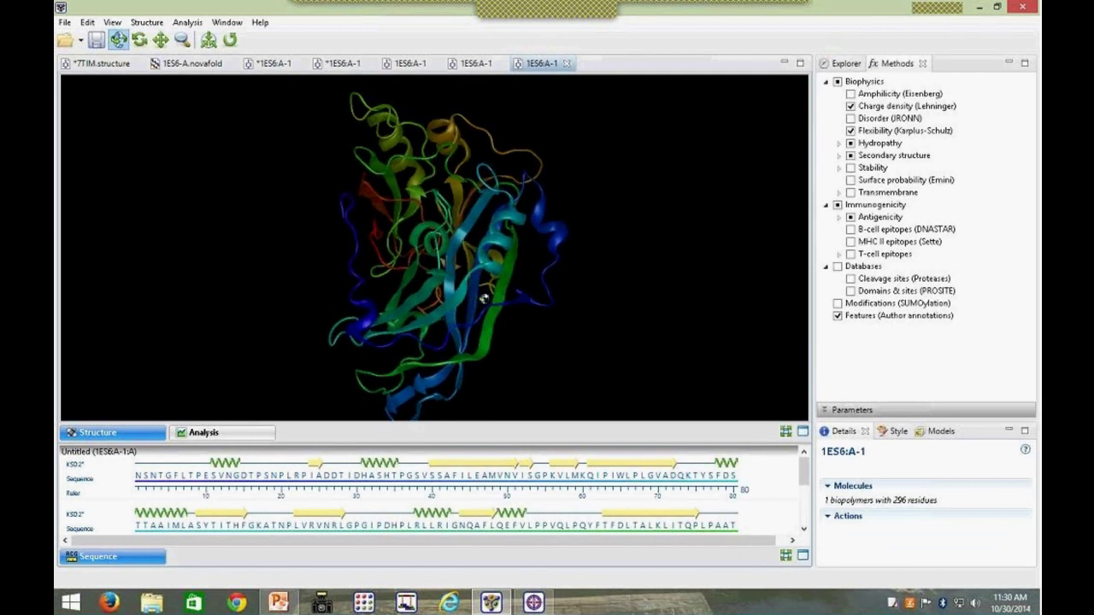
drag(485, 300, 709, 240)
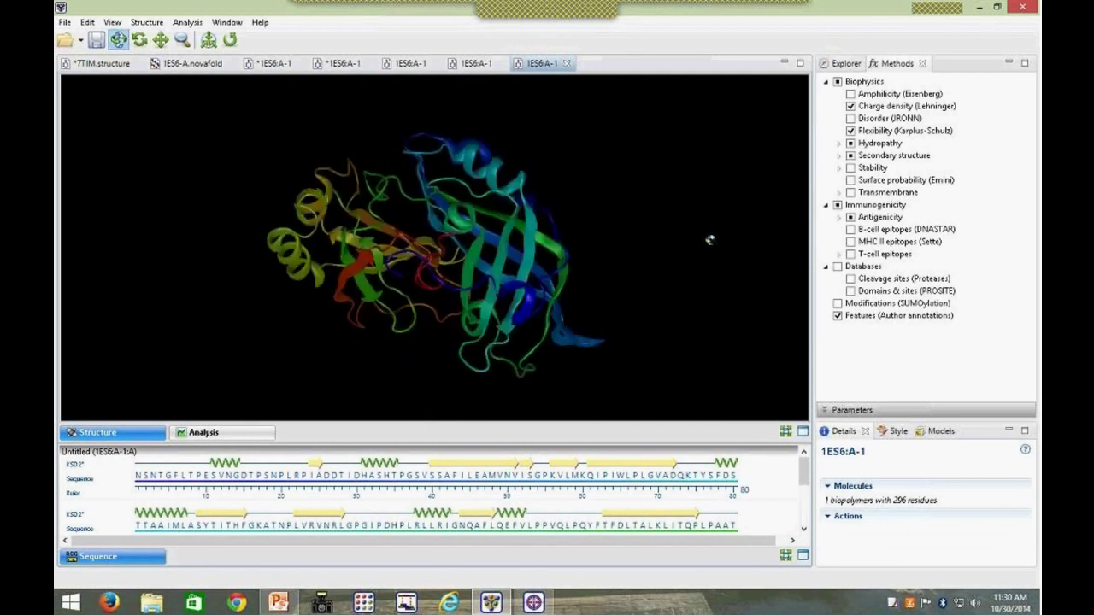
click(210, 65)
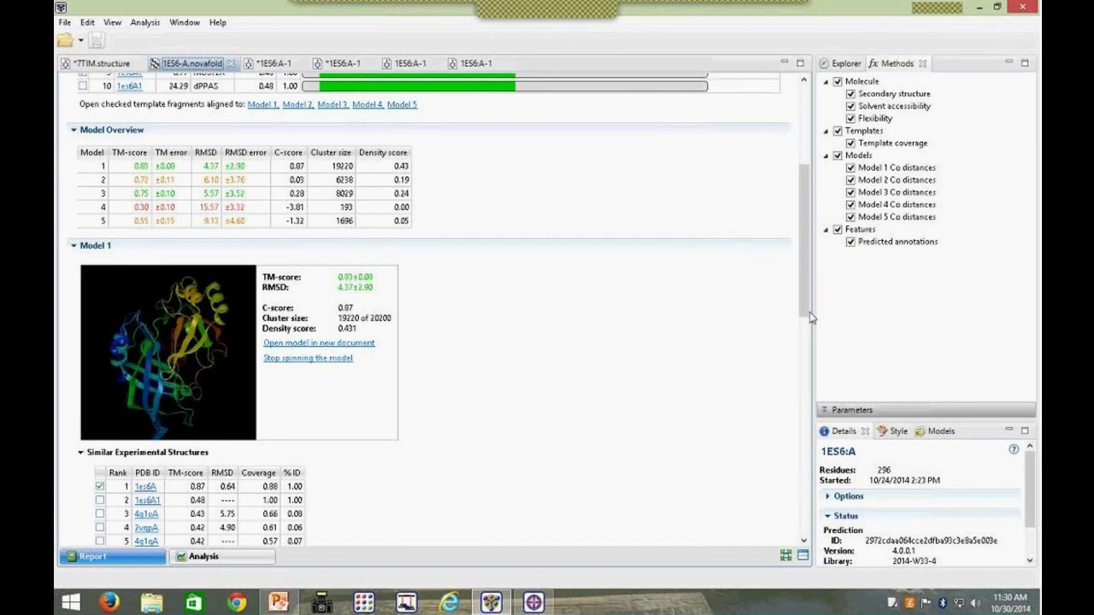
scroll(809, 317, down, 3)
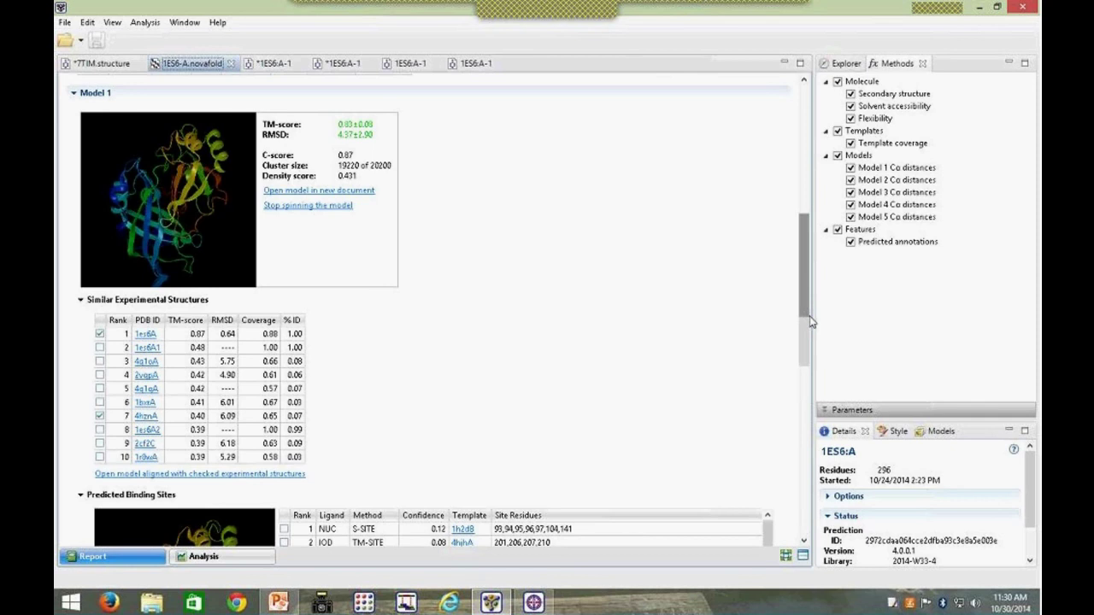
scroll(71, 311, down, 2)
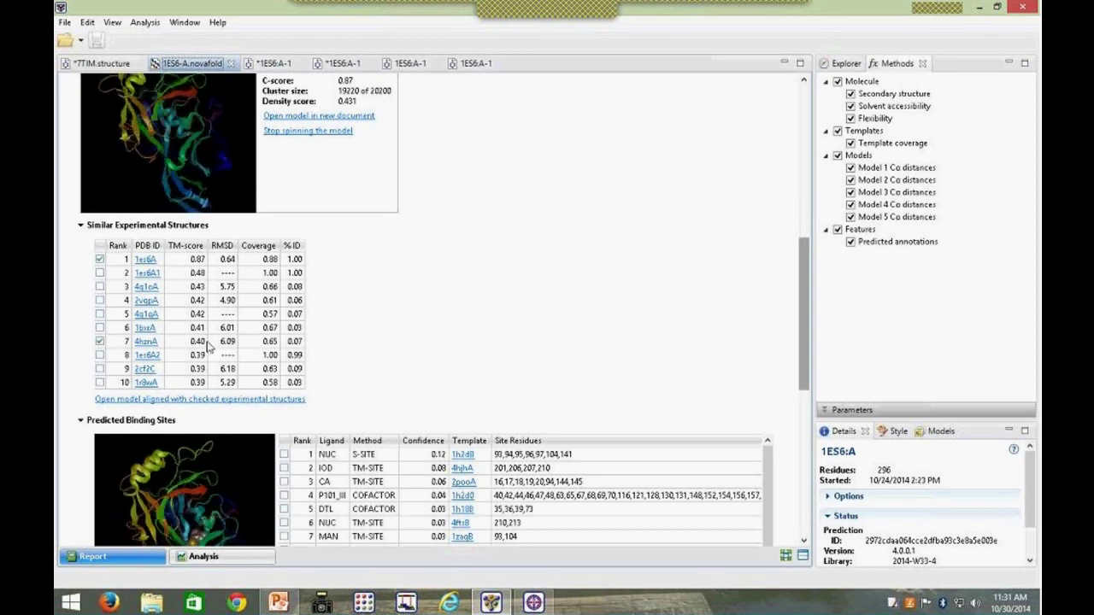
click(346, 64)
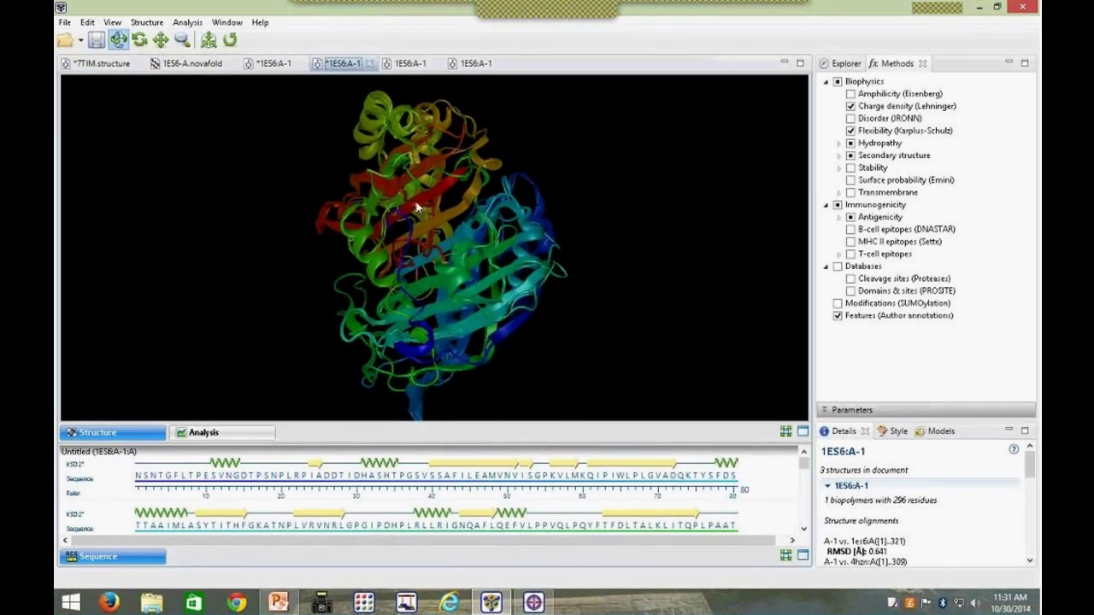
click(178, 67)
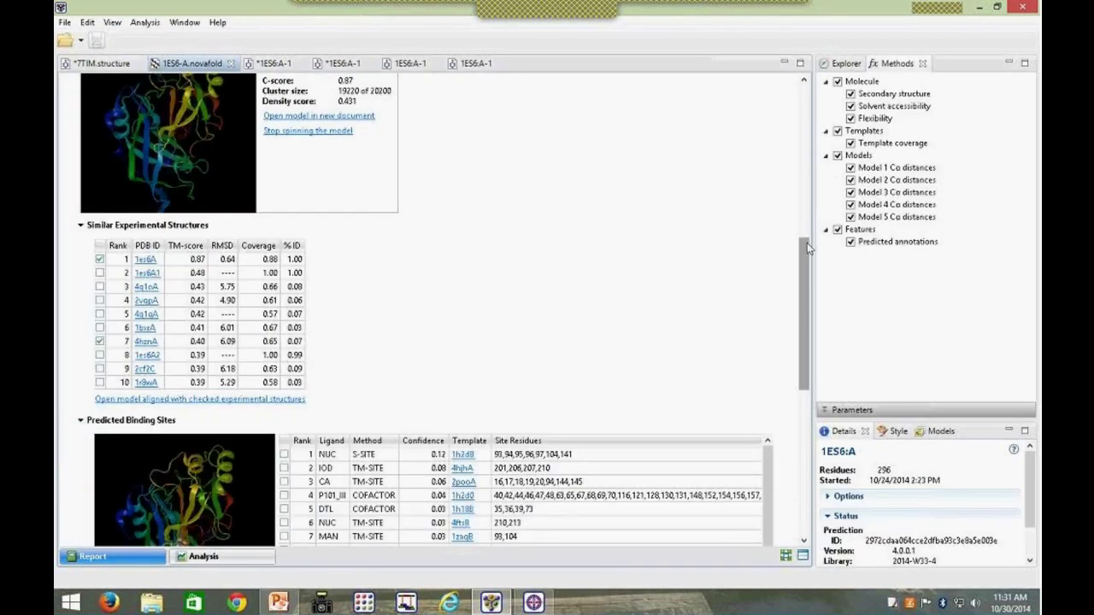
drag(807, 242, 803, 341)
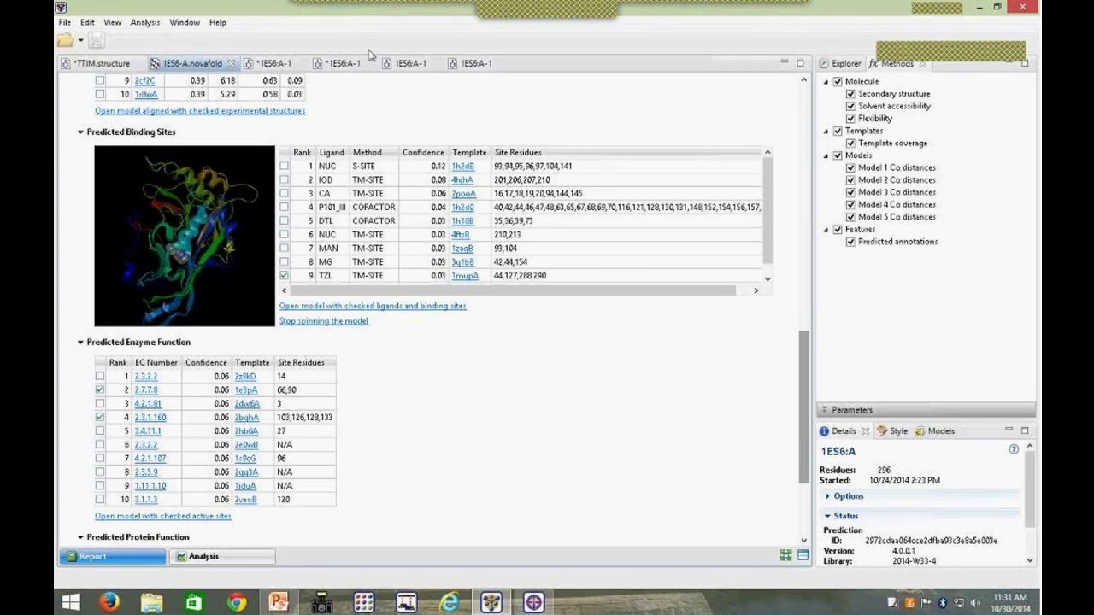
click(410, 62)
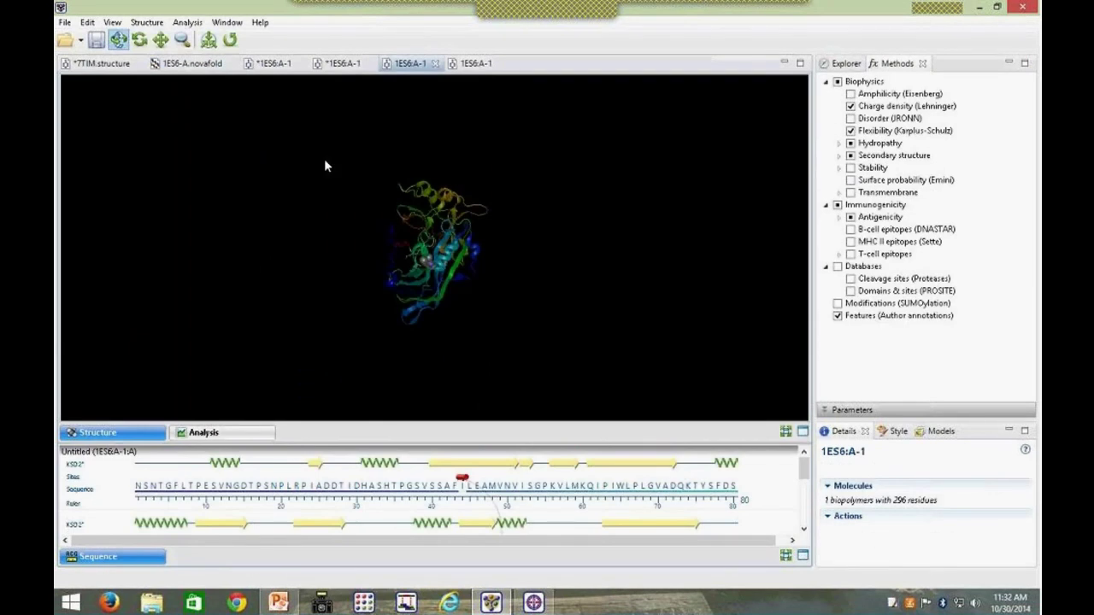
click(182, 40)
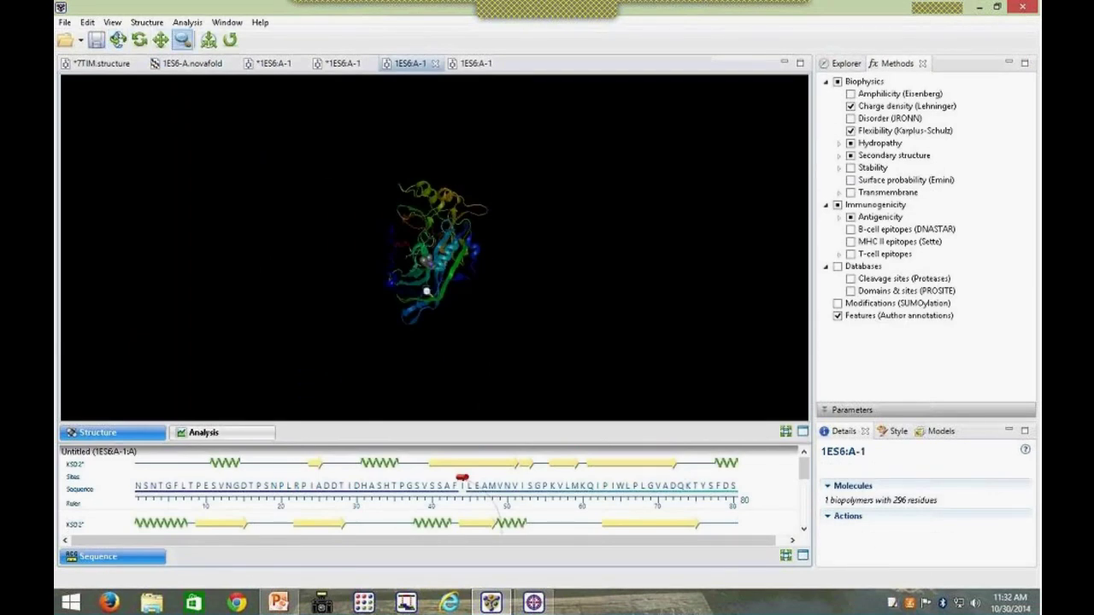
drag(422, 253, 551, 127)
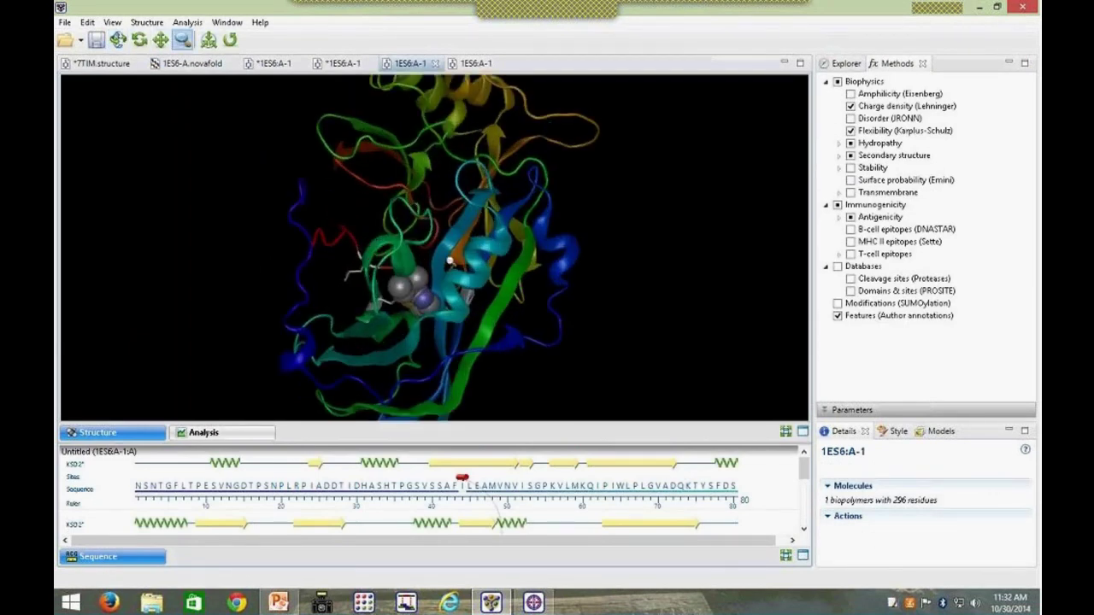
drag(450, 261, 476, 217)
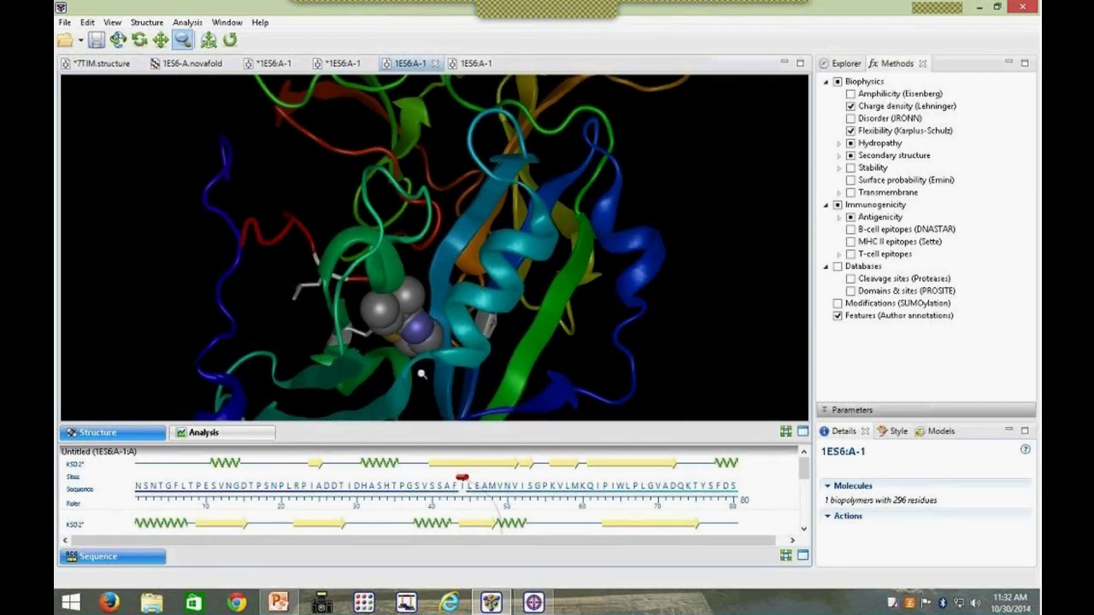
click(195, 64)
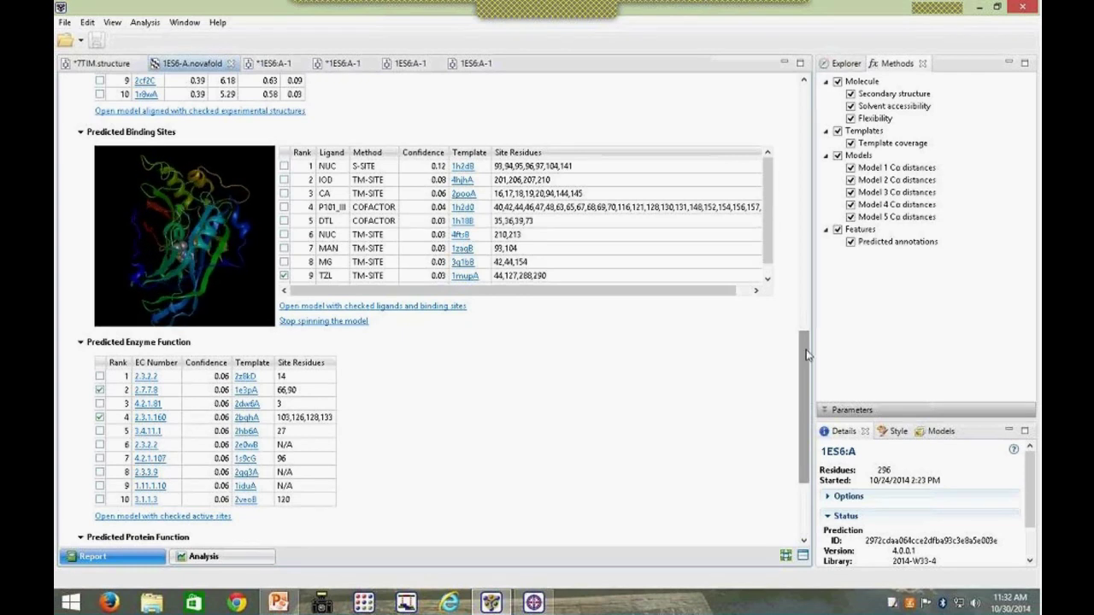
drag(807, 375, 807, 425)
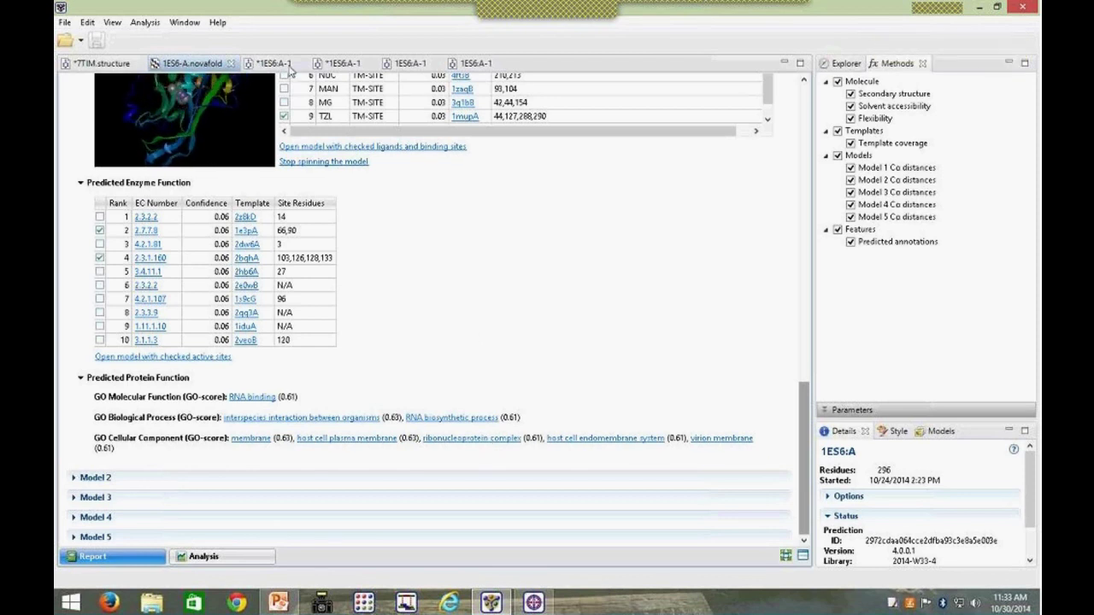
Step: Expand the Model 2 and Model 3 sections of the NovaFold report to review them
click(76, 479)
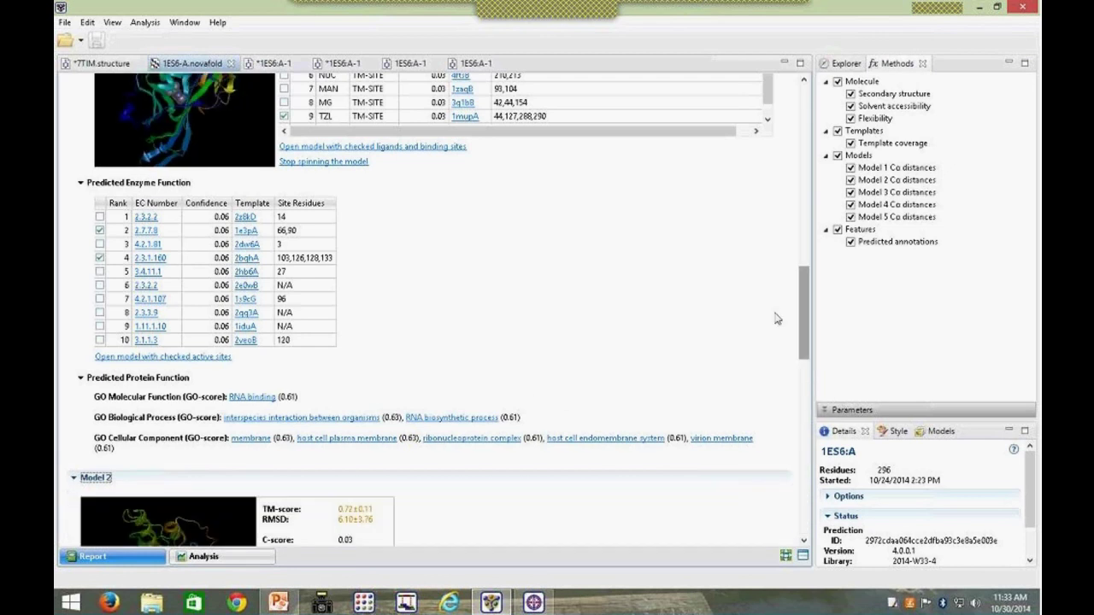
scroll(777, 319, down, 10)
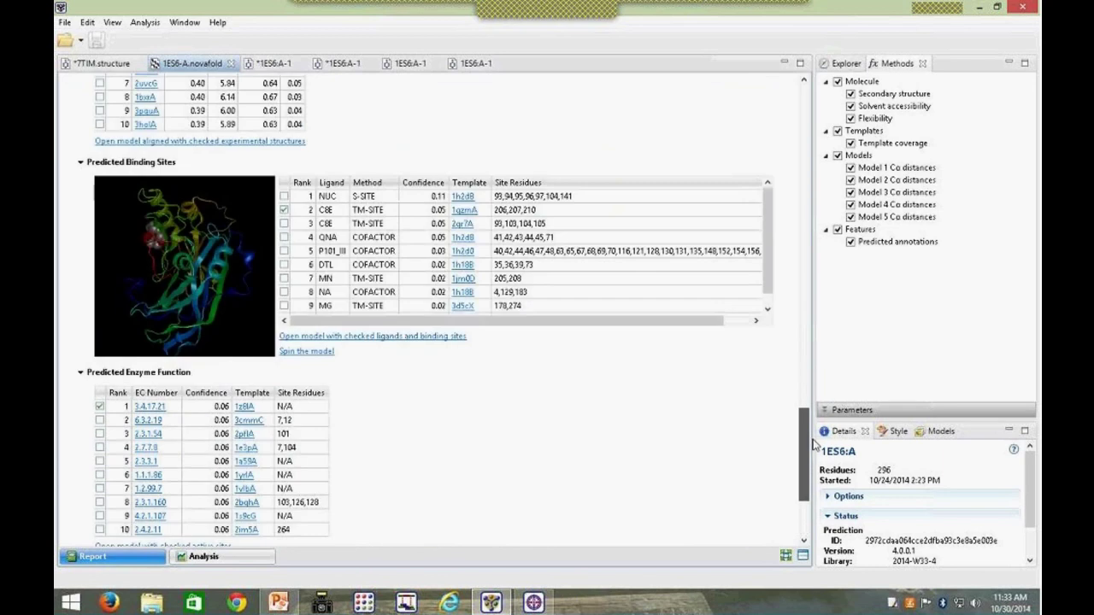
drag(813, 443, 818, 473)
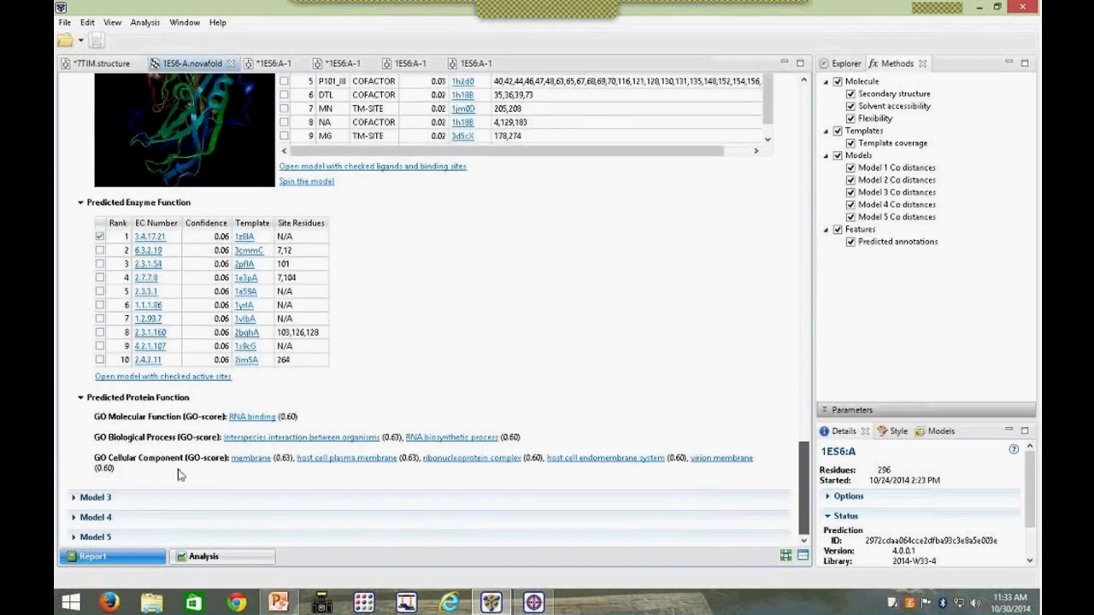
click(75, 497)
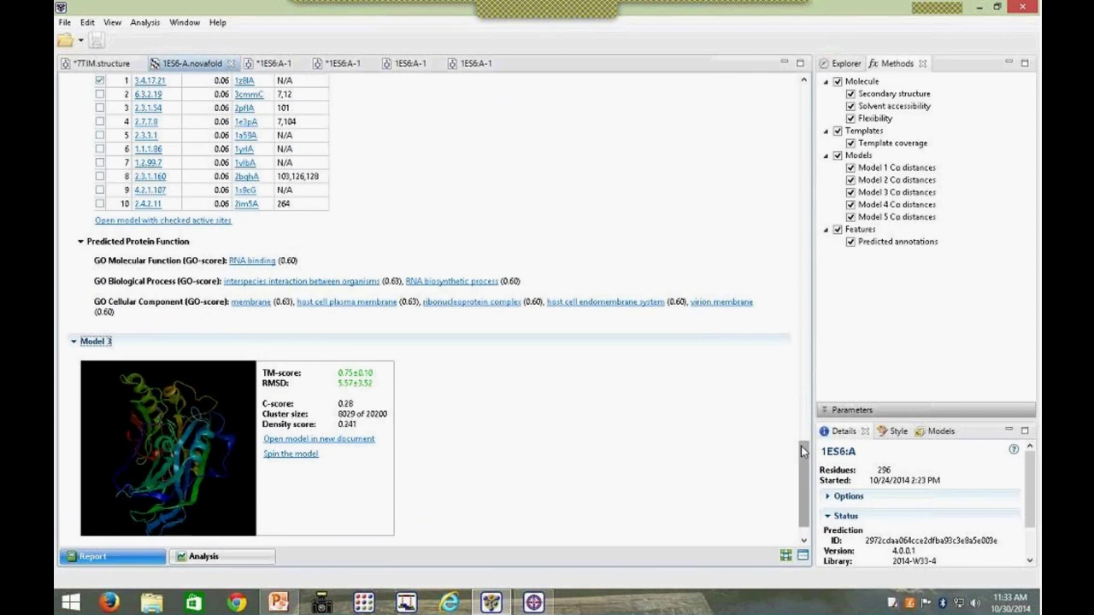
drag(809, 468, 807, 501)
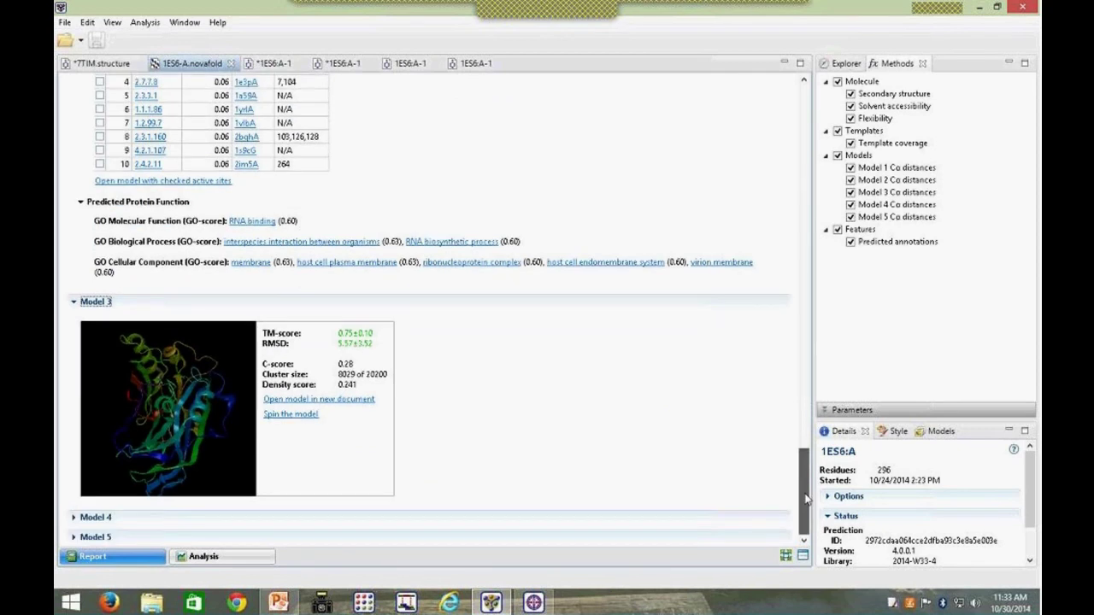
Step: Collapse Model 3 and switch to the second 1ES6:A-1 structure document
click(74, 305)
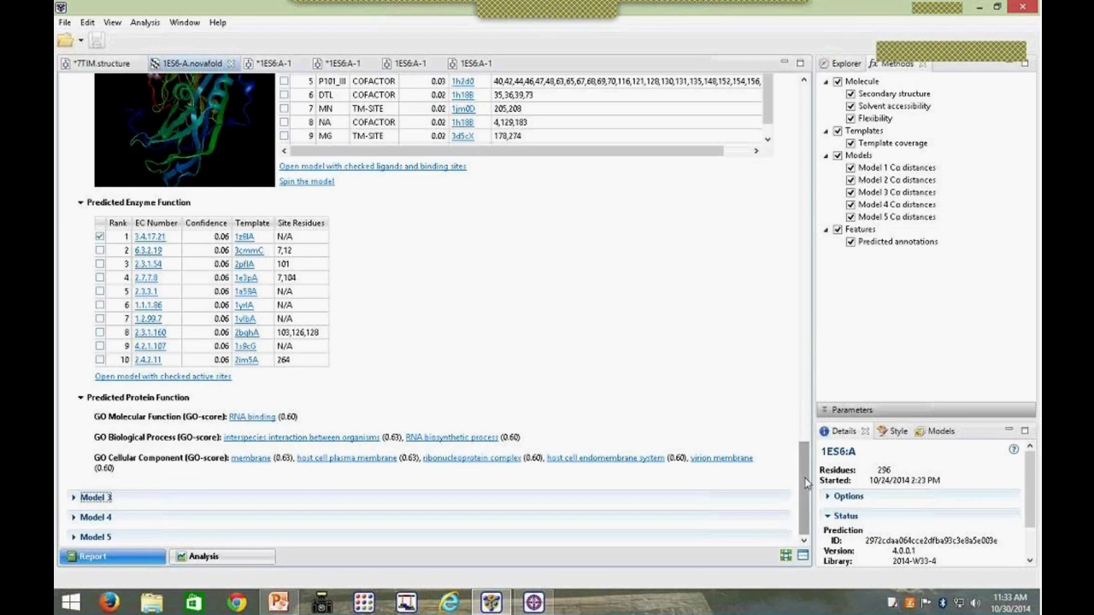
drag(810, 453, 823, 107)
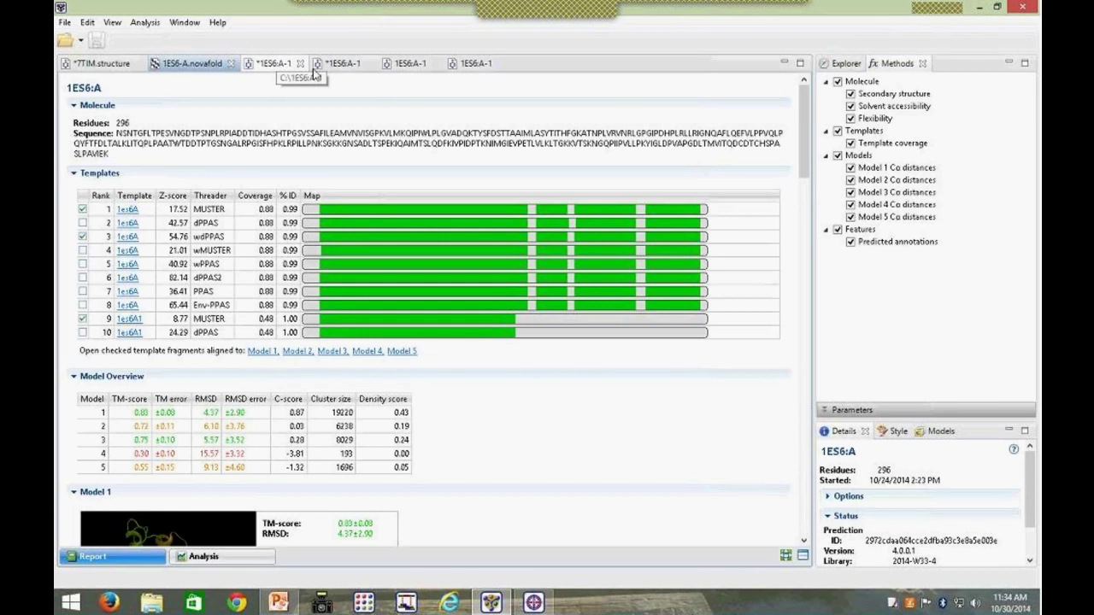
click(342, 64)
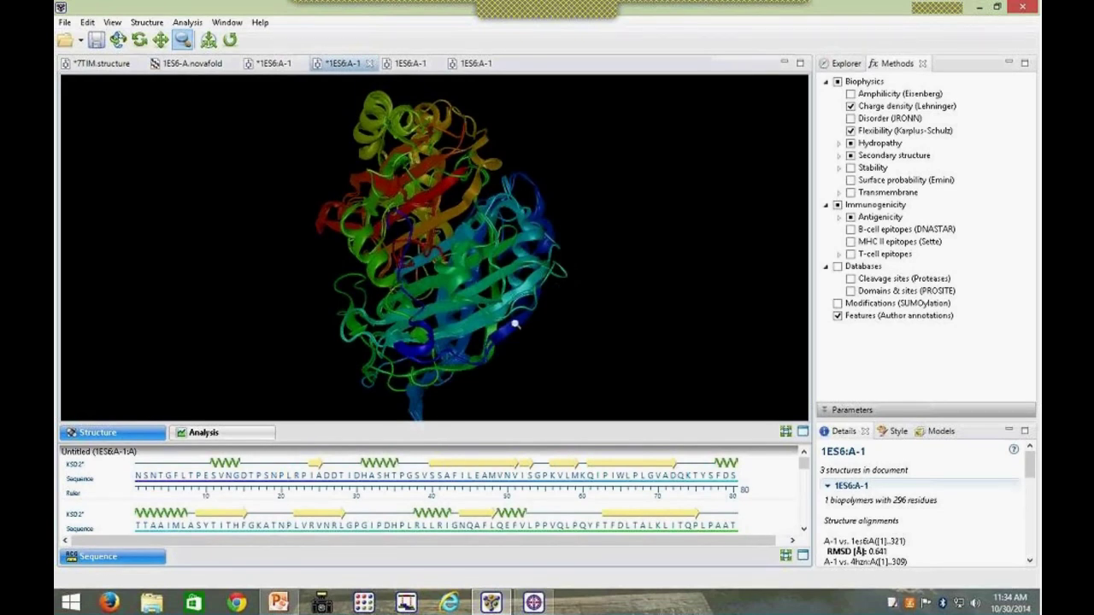
Step: Select residues 31–35 (HASHT) in the 1ES6:A-1 sequence and show their Style settings
click(387, 469)
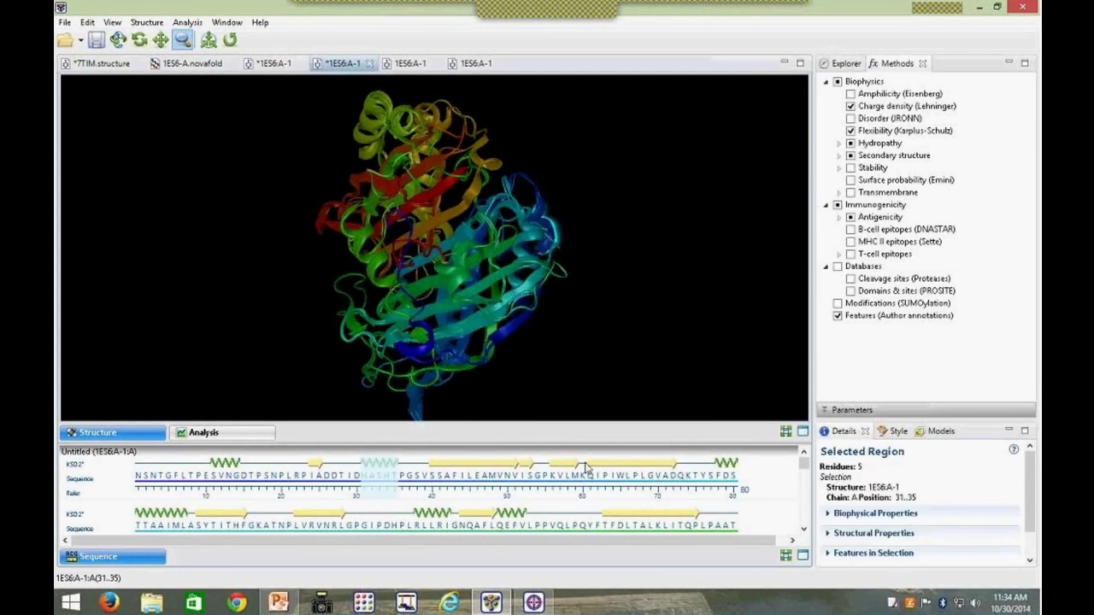
click(895, 430)
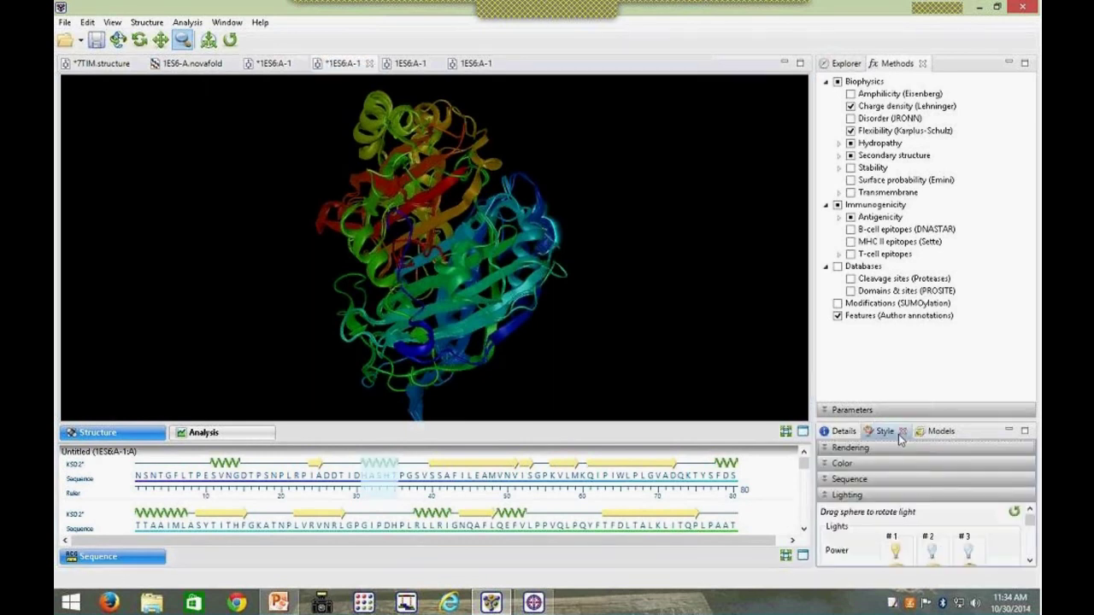
Step: Set the backbone rendering of residues 31–35 to Spheres and rotate the model to inspect them
click(829, 450)
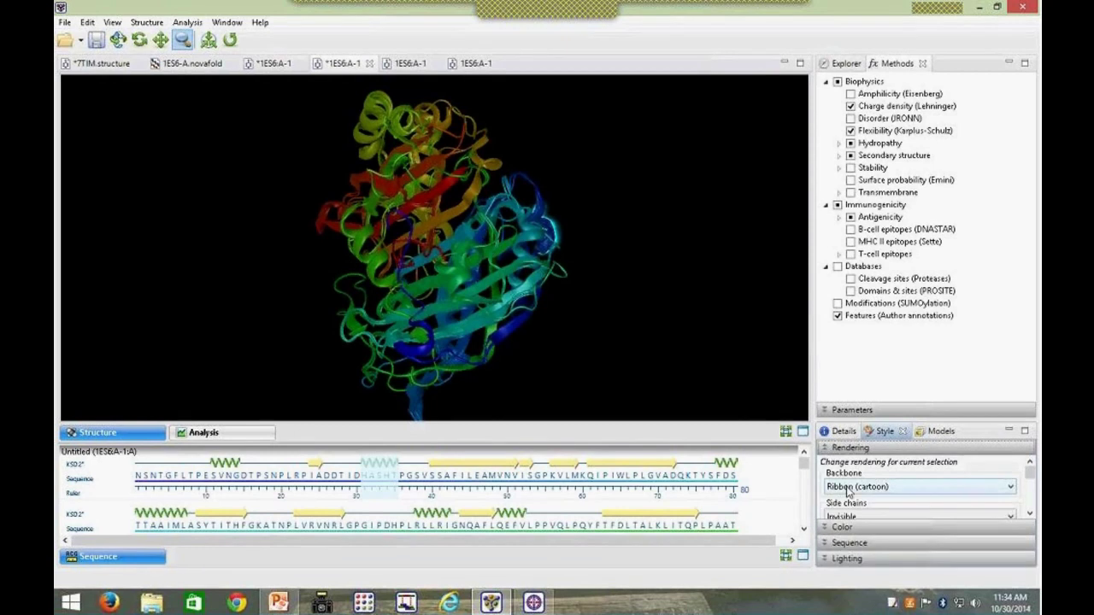
click(848, 488)
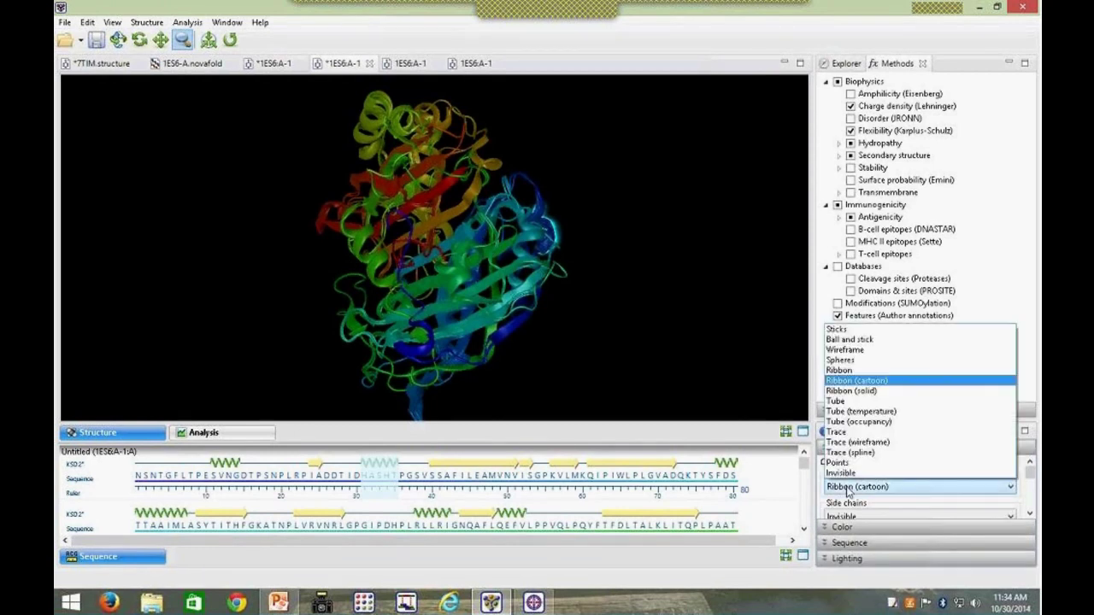
click(848, 359)
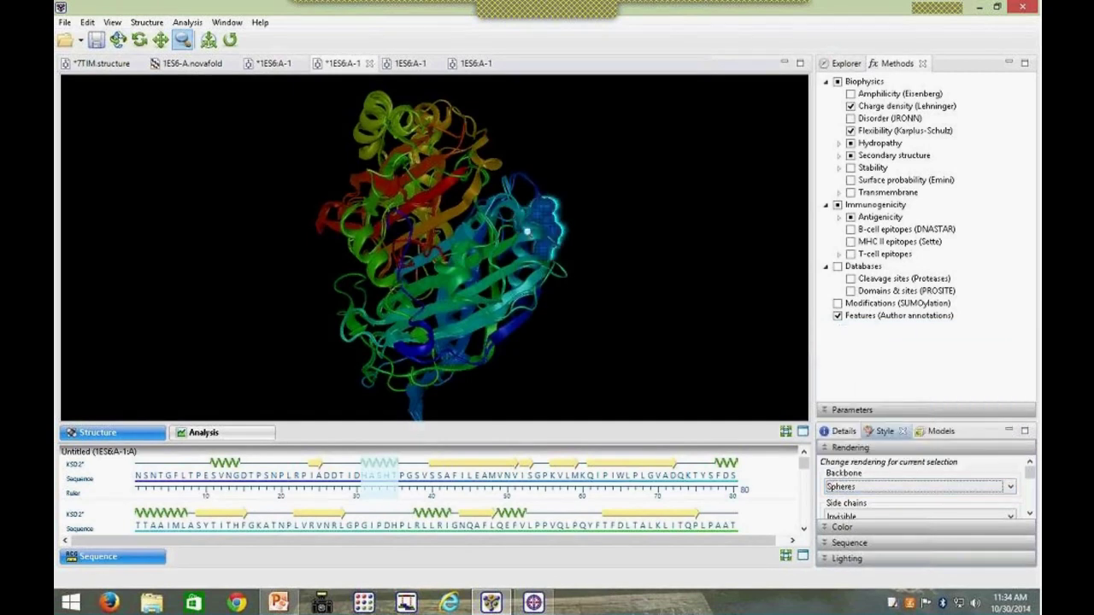
drag(528, 230, 532, 224)
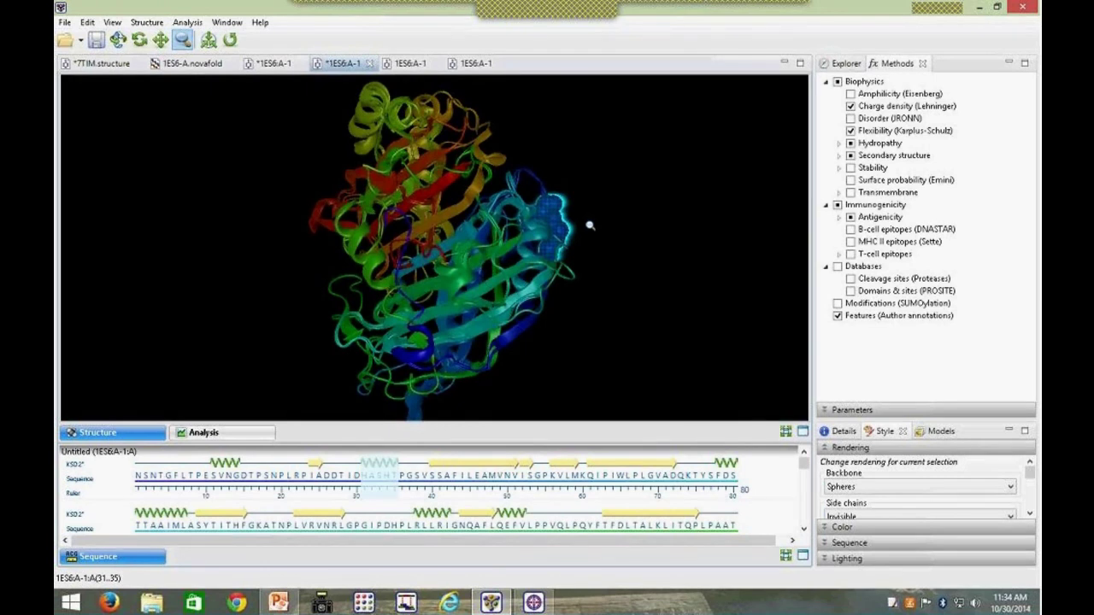
Step: Switch to the 7TIM structure document and toggle the zoom and rotate toolbar tools
click(108, 66)
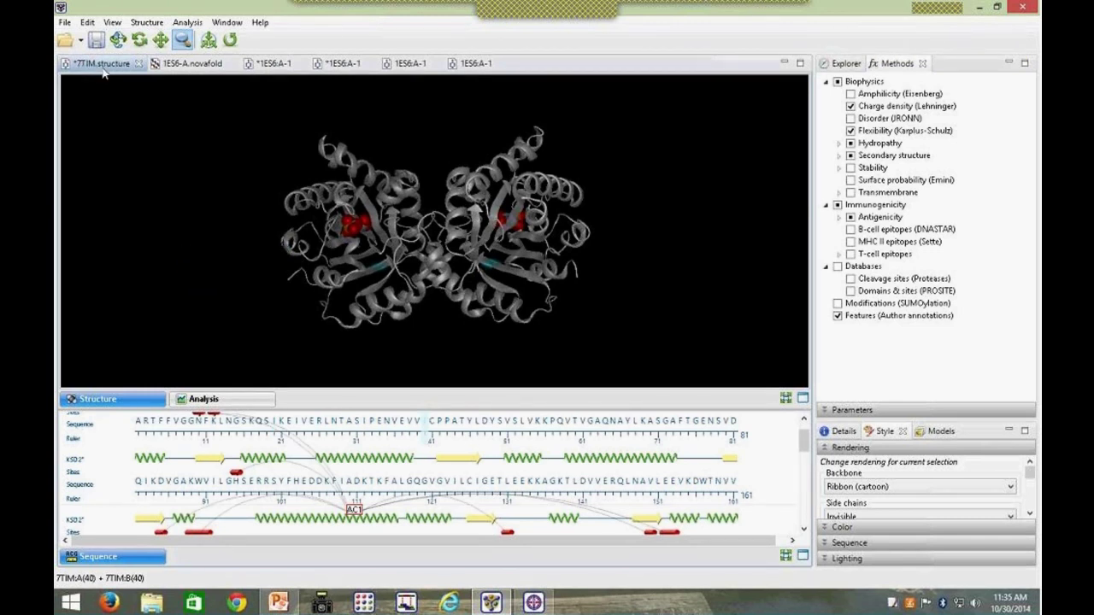
click(208, 39)
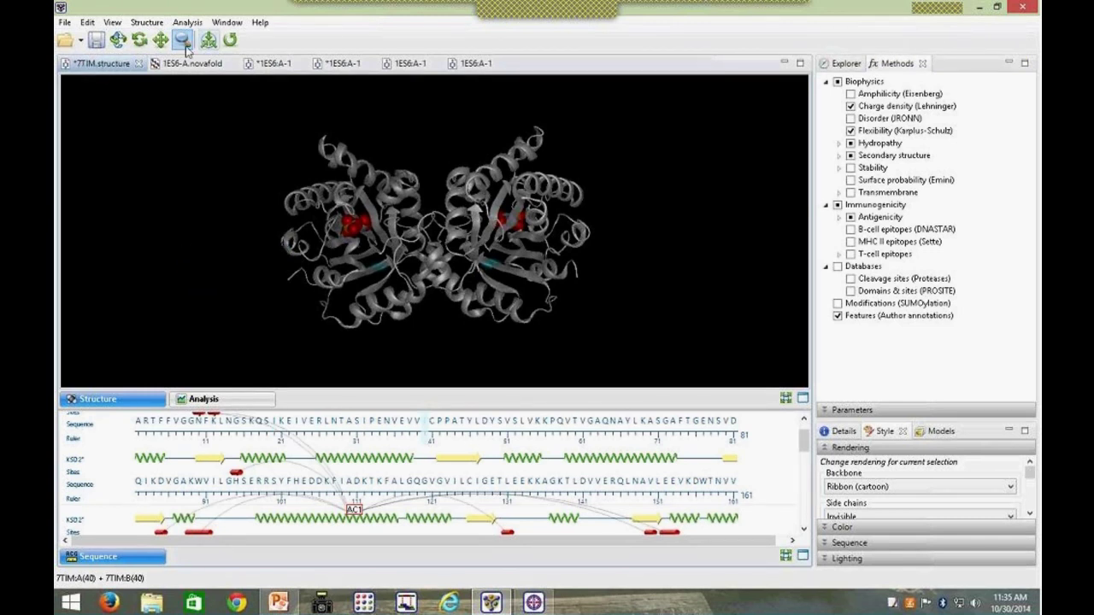
click(230, 39)
key(Escape)
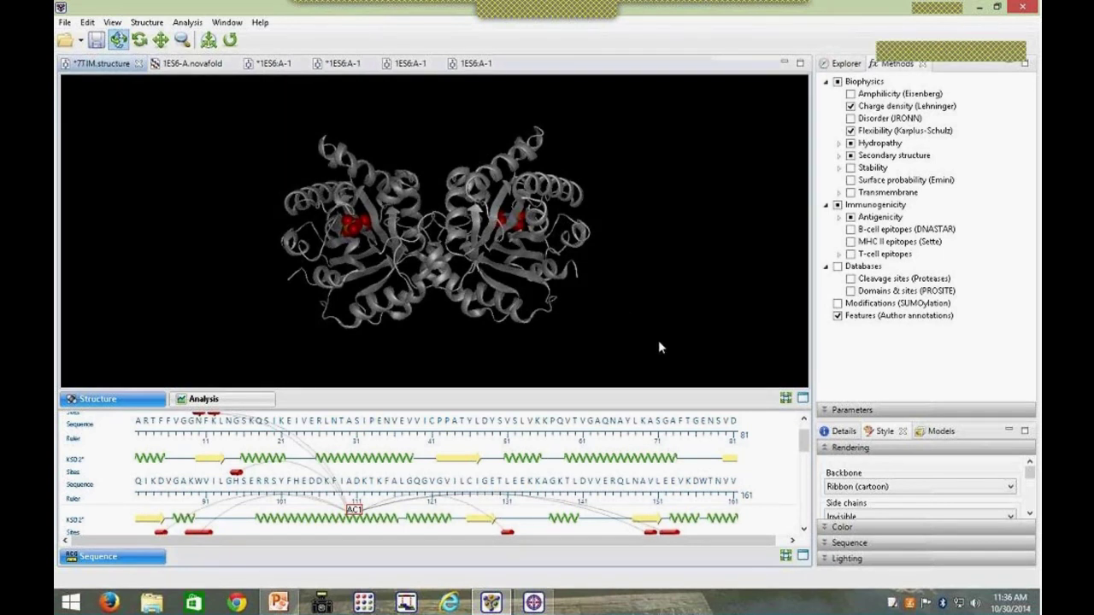
Step: Show the Explorer with its Surfaces panel via View > Explorer > Surfaces
click(843, 64)
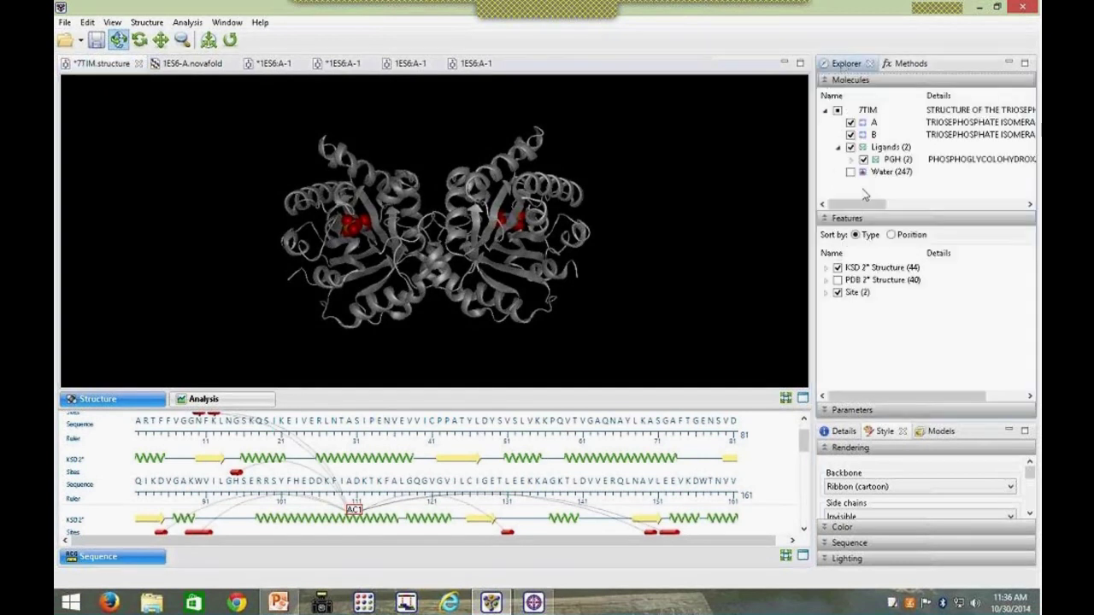
click(135, 26)
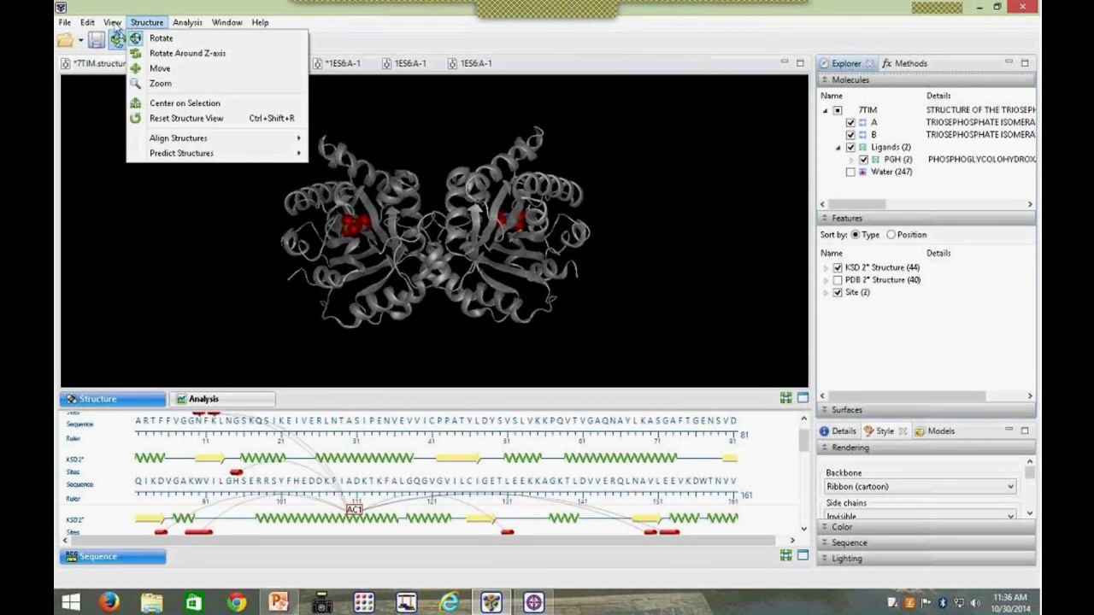
click(113, 26)
mouse_move(137, 77)
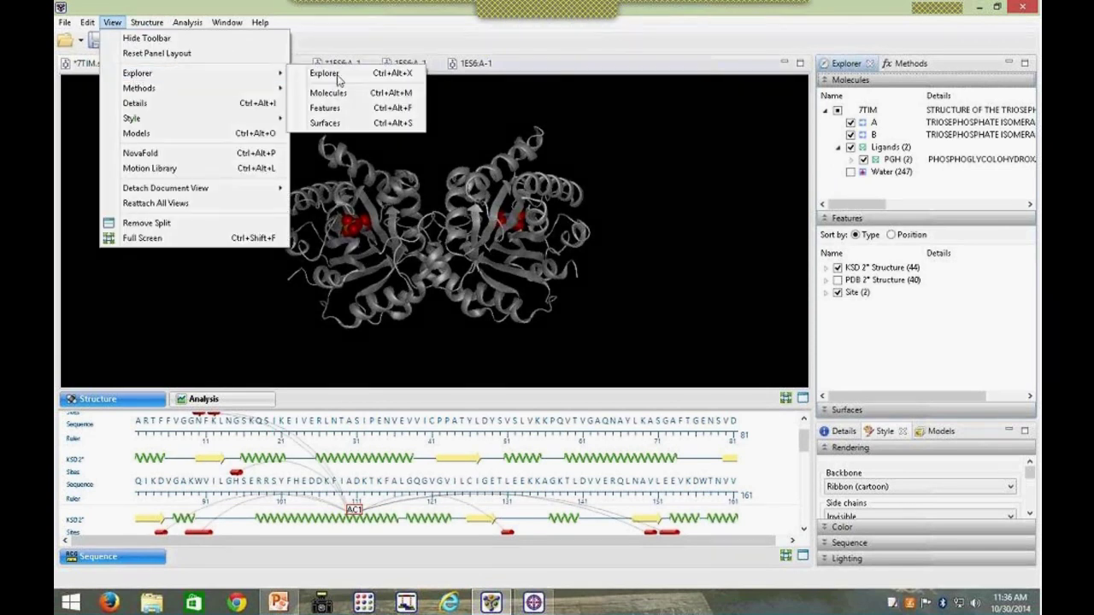
click(344, 124)
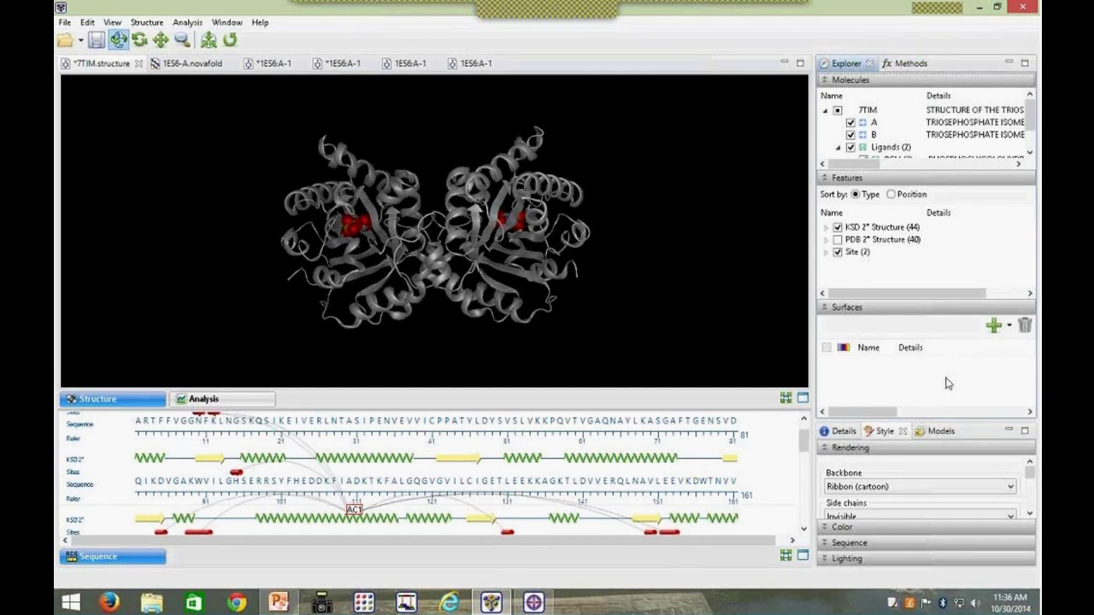
Step: Add molecular surfaces, delete New 1, and keep surface New 2 selected
click(995, 328)
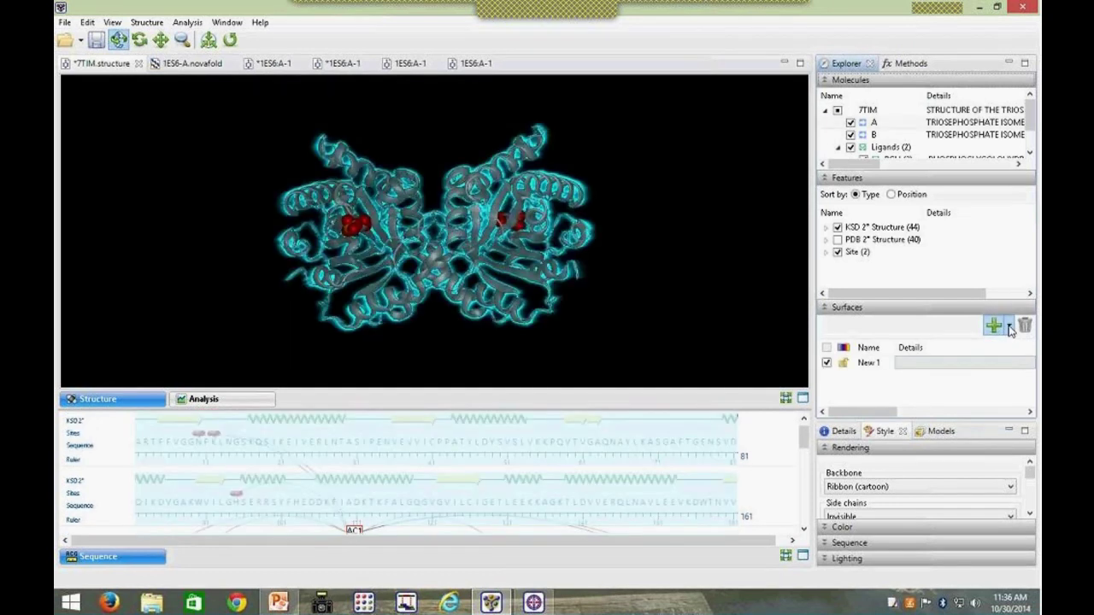
click(1011, 328)
click(928, 440)
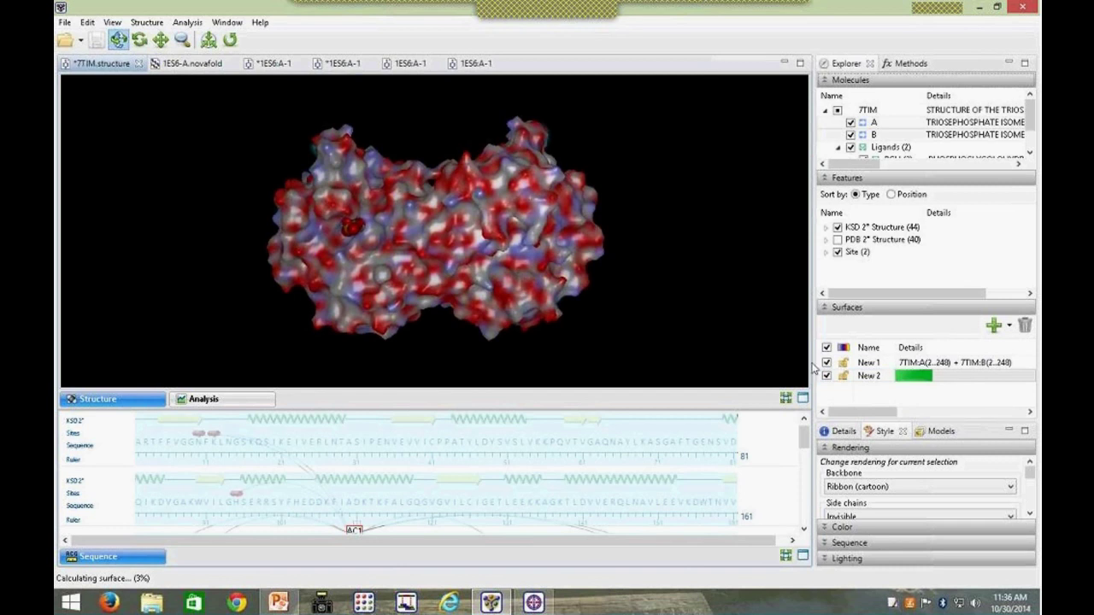
click(883, 363)
click(1025, 326)
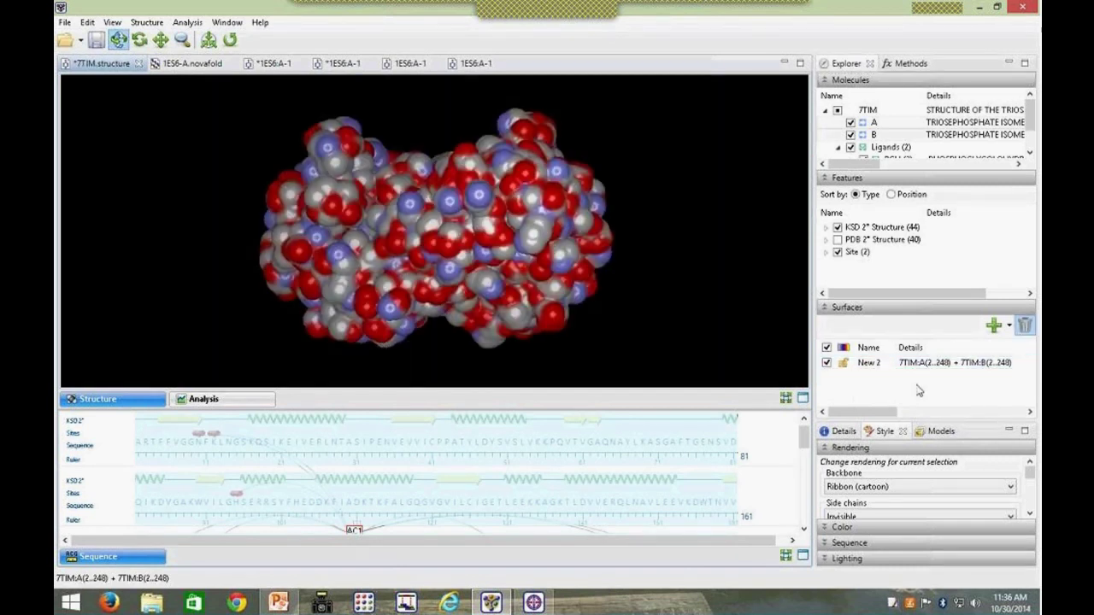
click(919, 368)
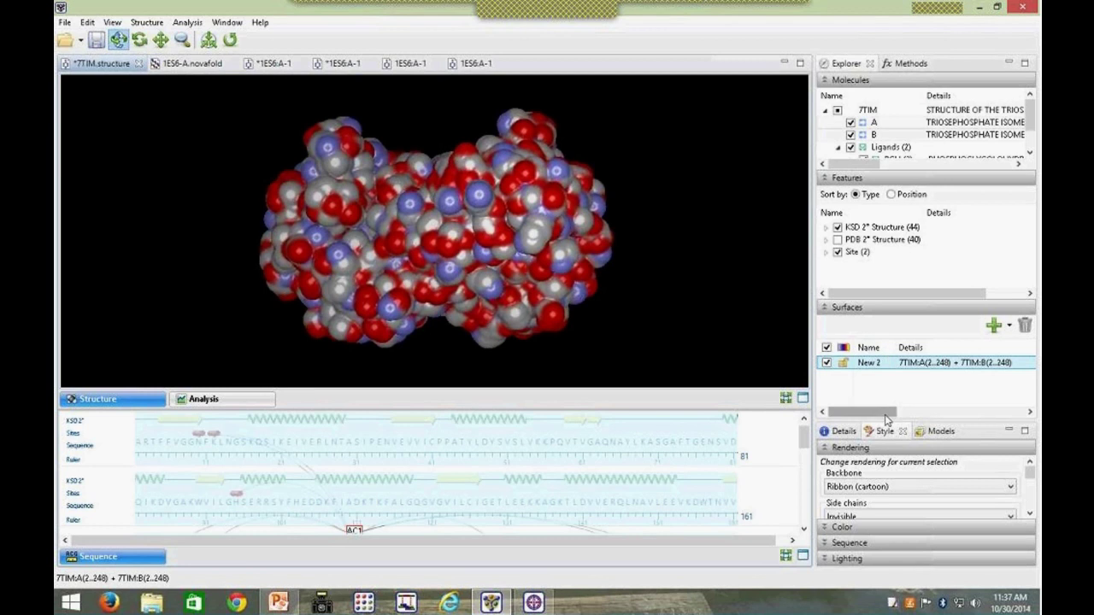
Step: Set the New 2 surface fill colour to dark green
click(826, 529)
click(849, 522)
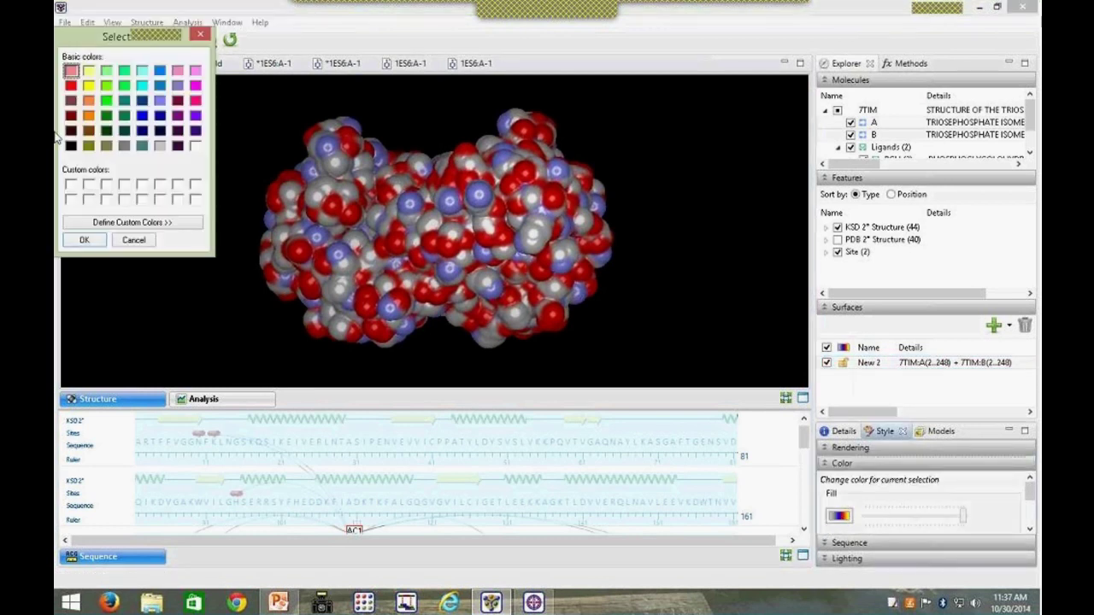
click(106, 118)
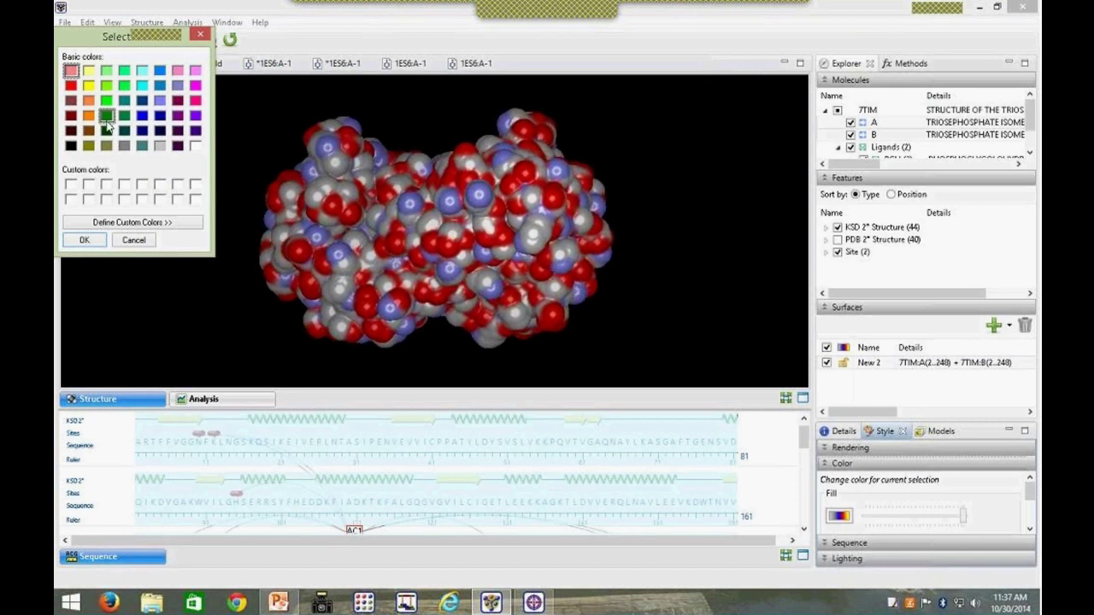
click(84, 241)
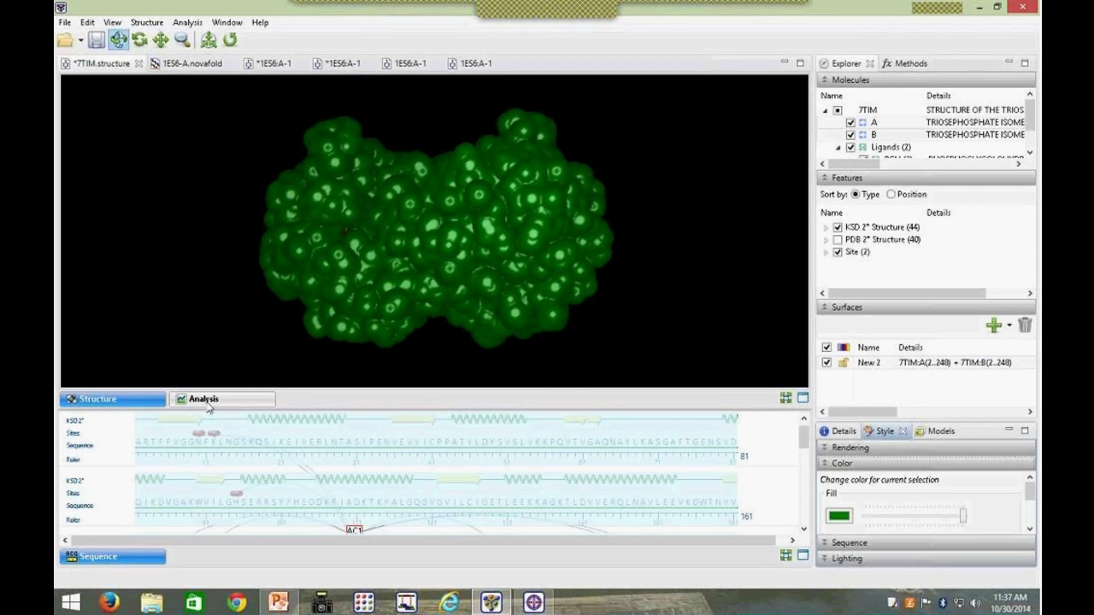
Step: Turn on the B-cell epitopes (DNASTAR) analysis method in the Analysis view
click(205, 402)
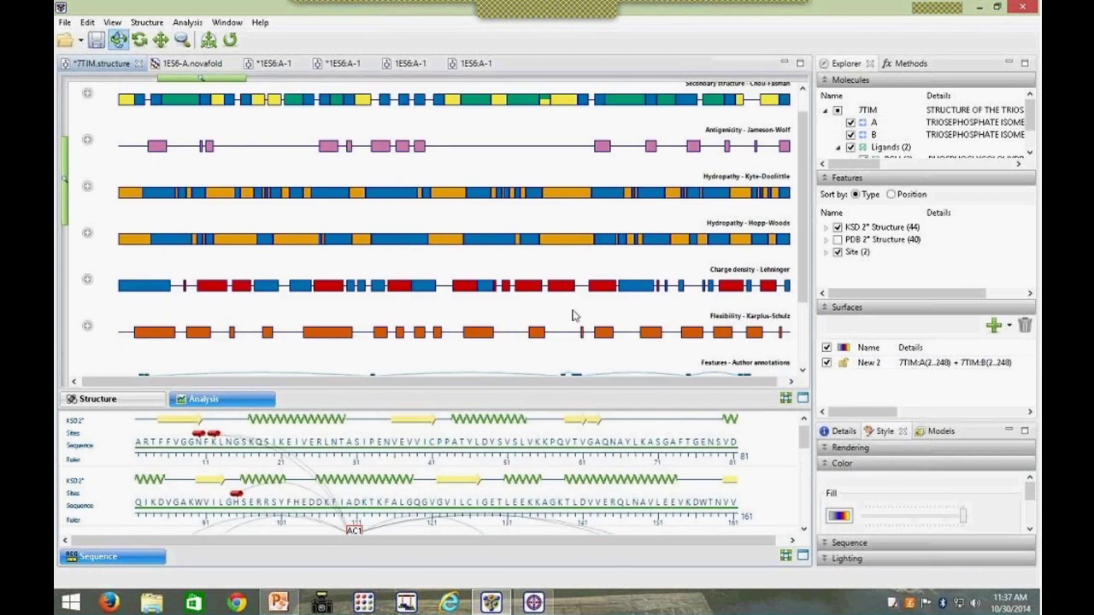
click(894, 65)
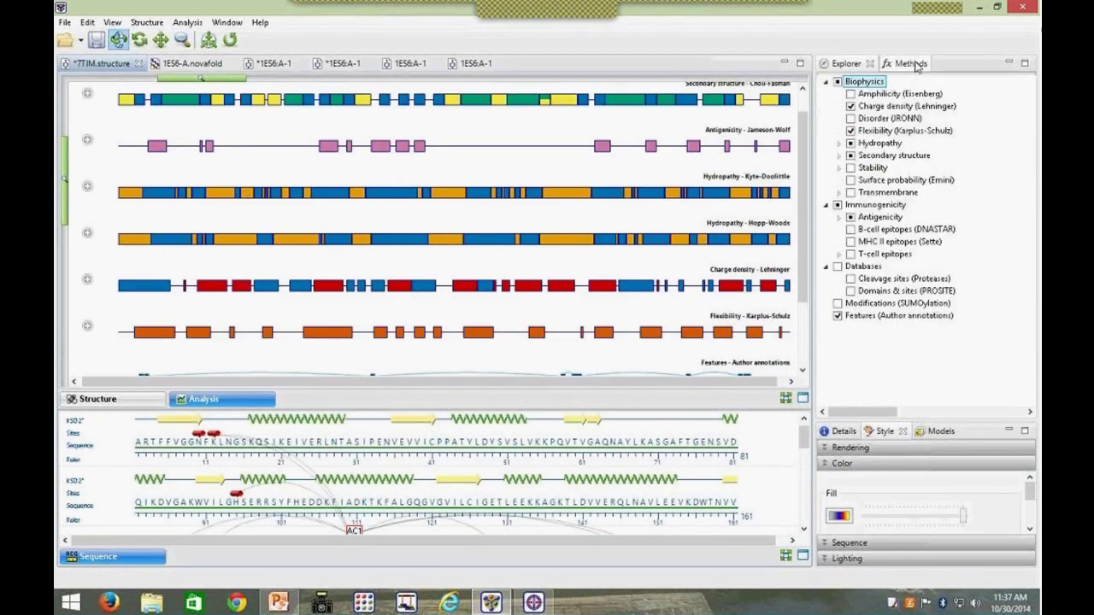
click(858, 231)
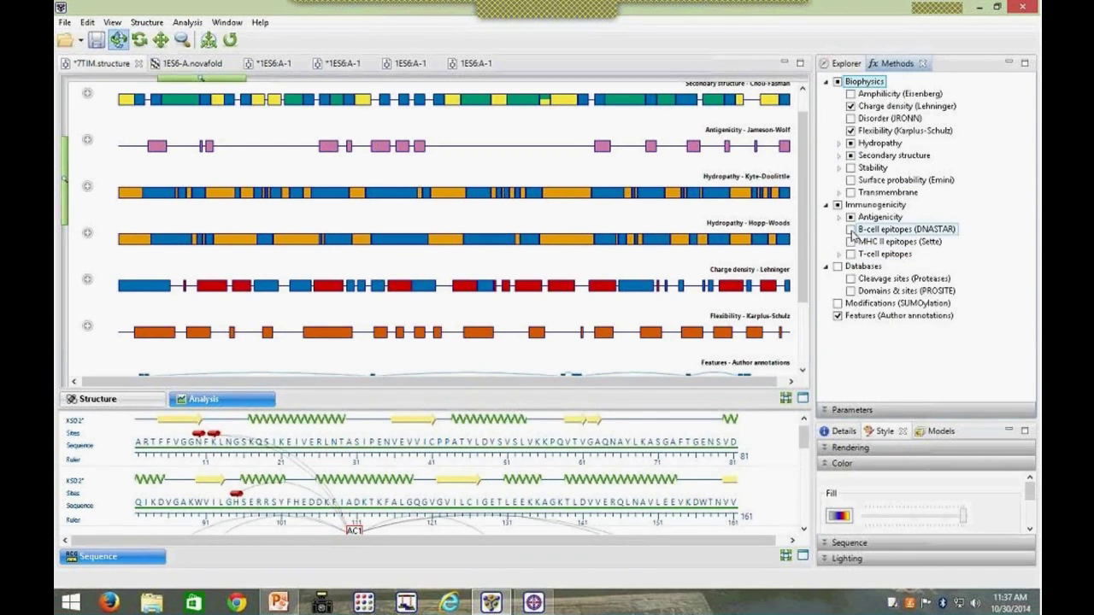
click(851, 230)
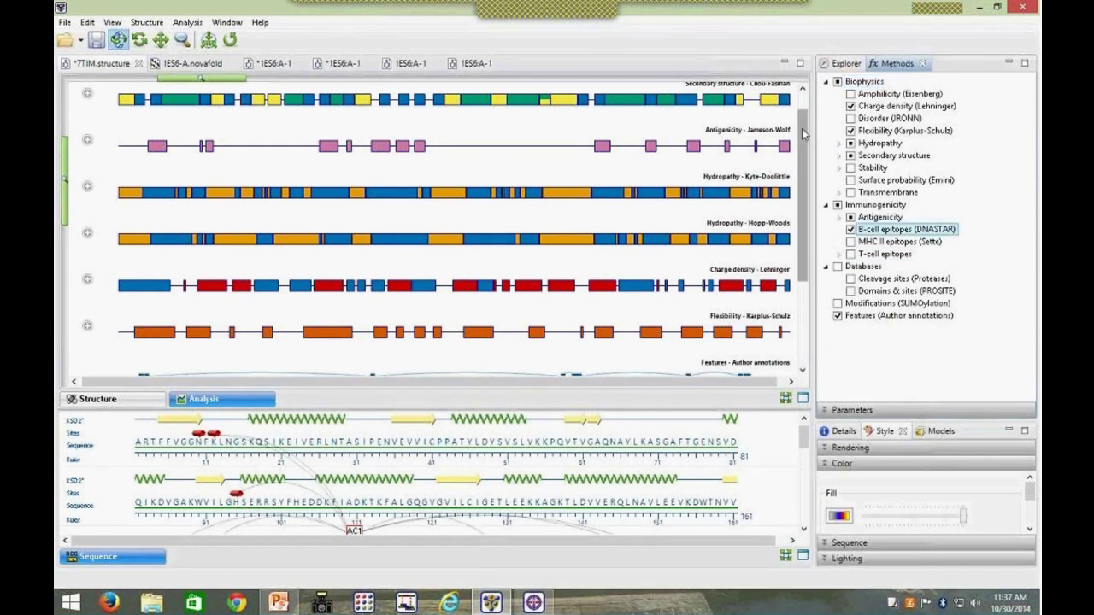
drag(804, 132, 804, 270)
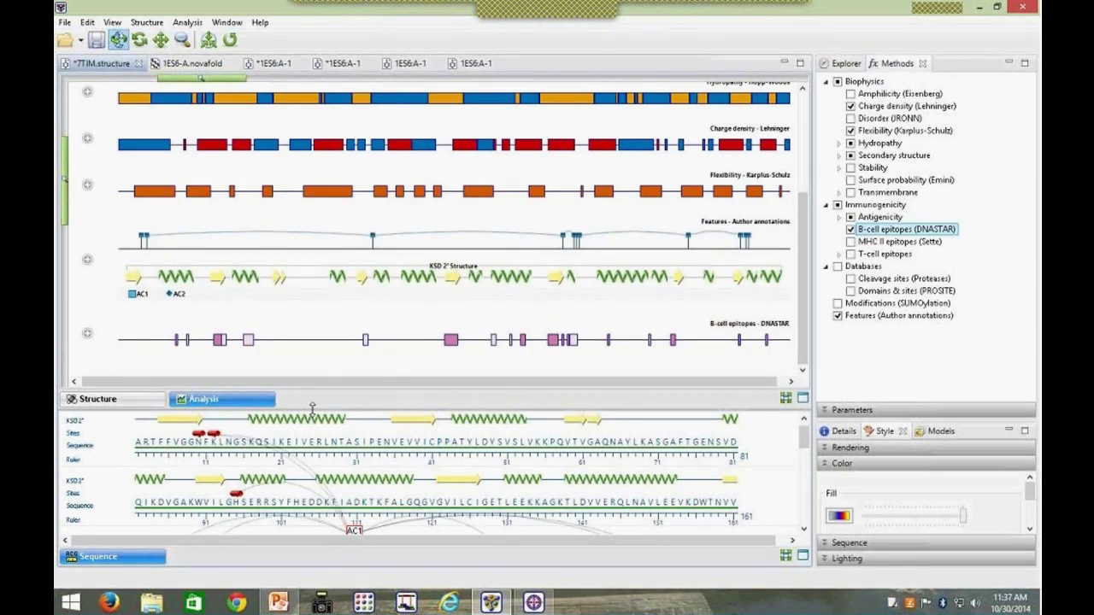
Step: Enlarge the tracks area and expand the B-cell epitopes track and its 7TIM:A plots
drag(312, 408, 312, 472)
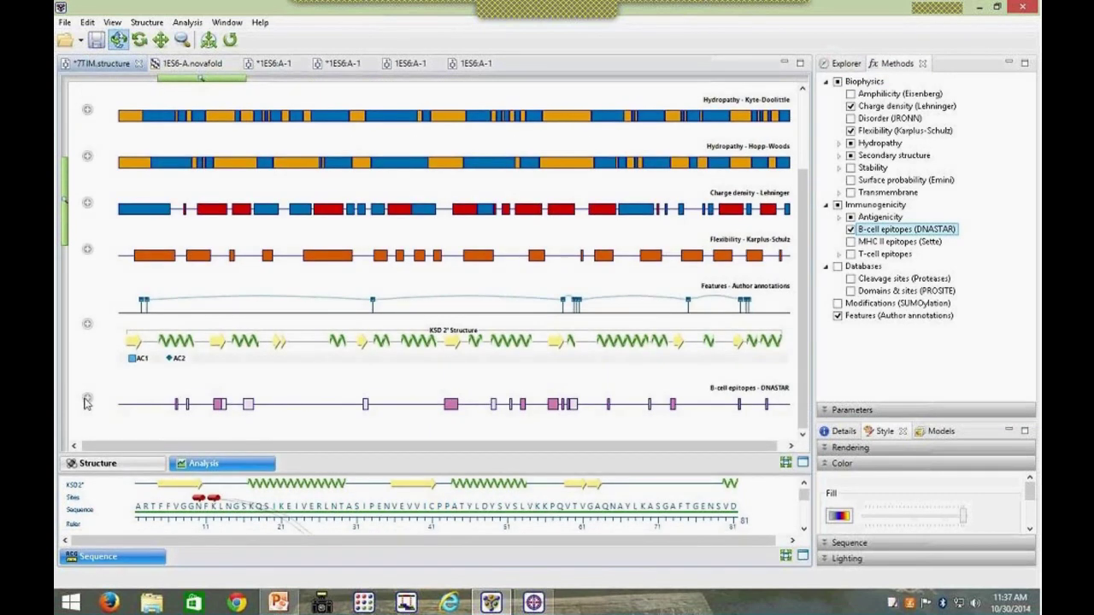
click(87, 400)
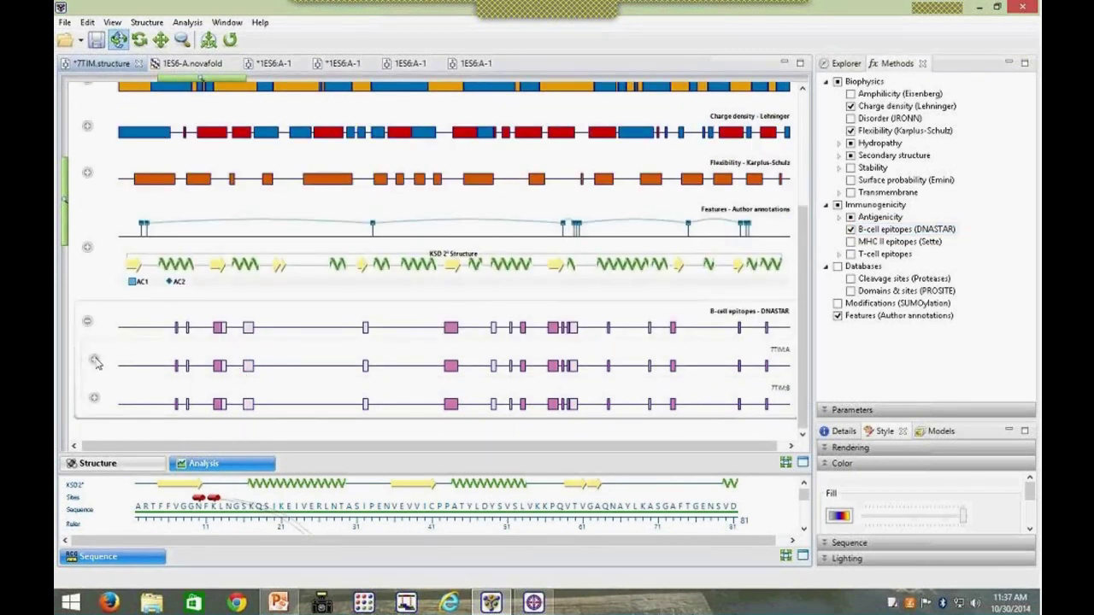
click(94, 360)
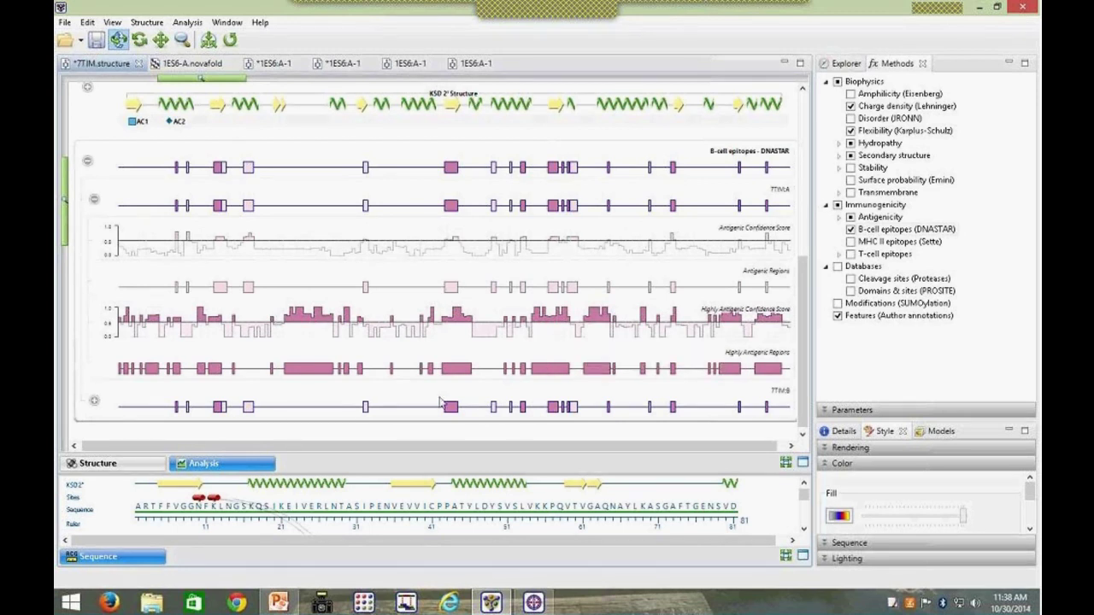
Step: Fill residues 143–167 of 7TIM chain A with yellow and view the space-filling structure
drag(503, 375, 560, 376)
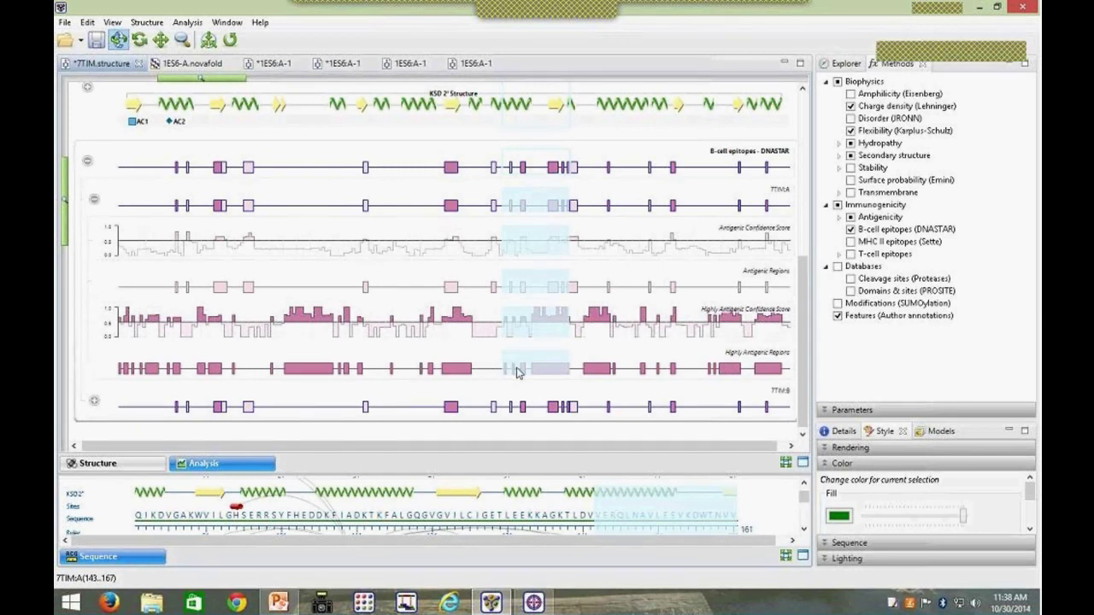
click(848, 65)
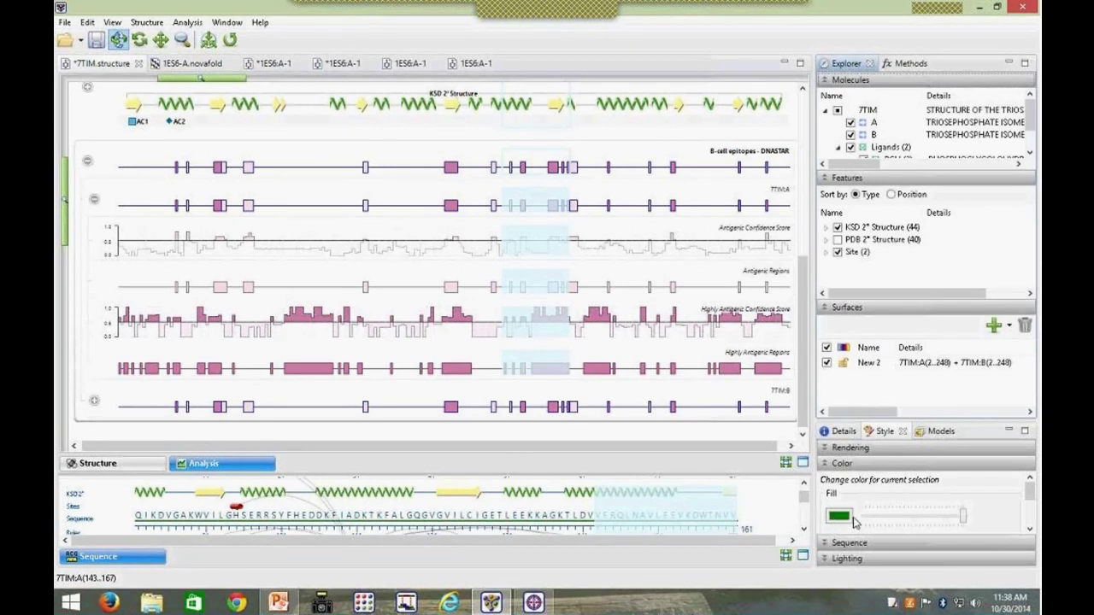
click(841, 516)
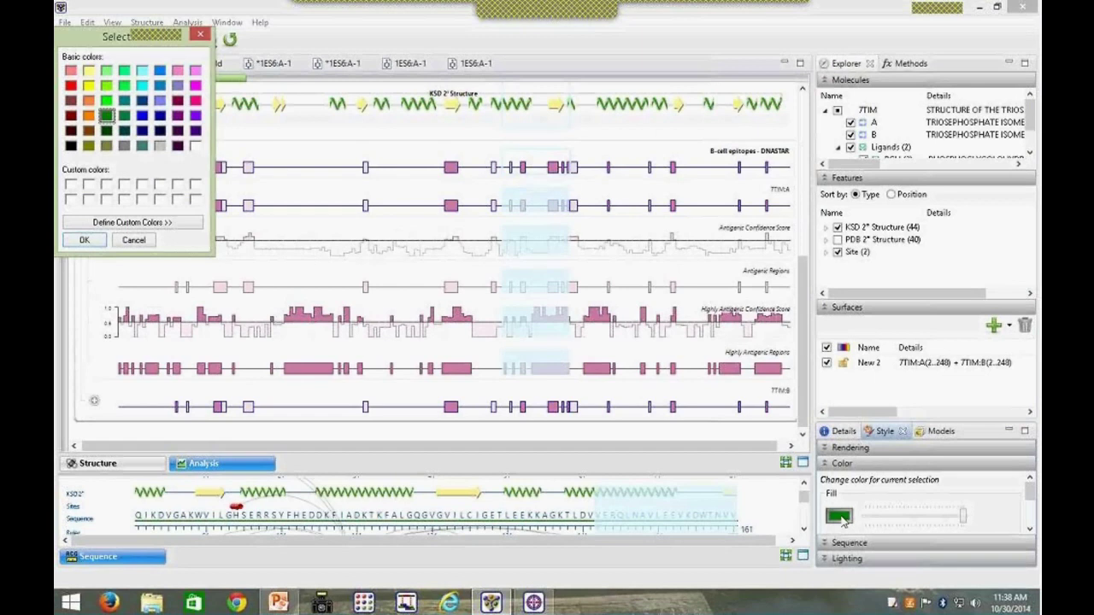
click(89, 86)
click(84, 240)
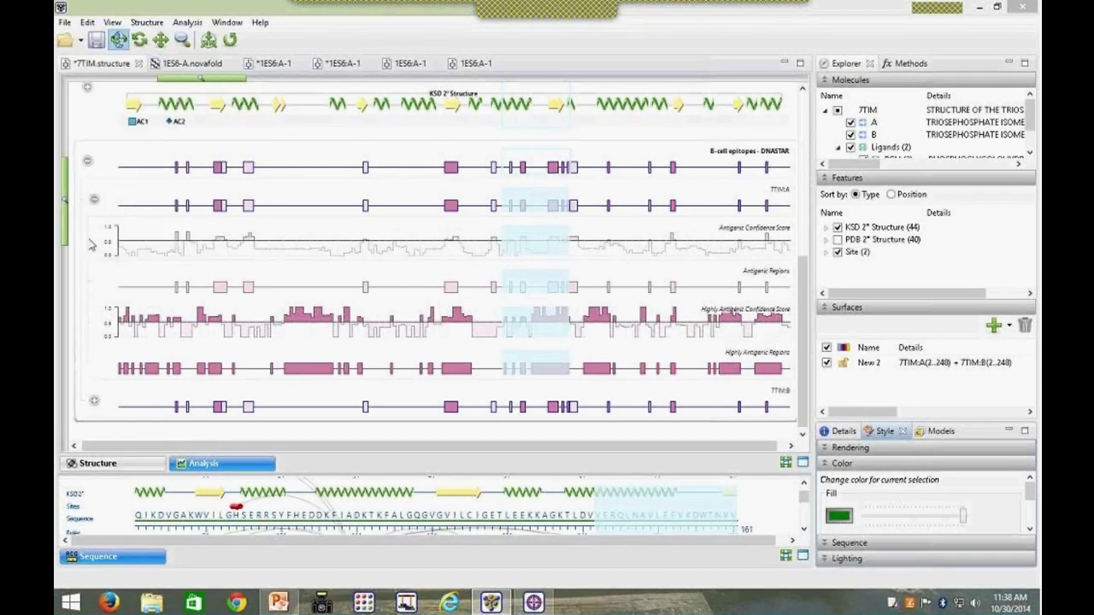
click(104, 468)
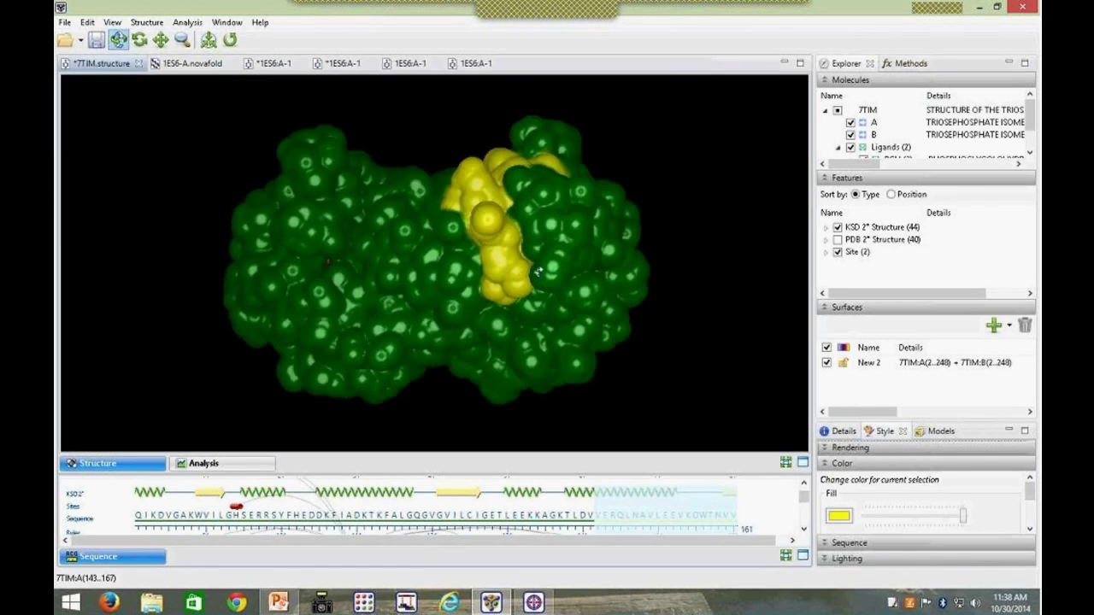
Step: Rotate the 7TIM model to view the yellow 143–167 patch, then bring back the Methods list
drag(539, 272, 513, 281)
drag(543, 243, 540, 272)
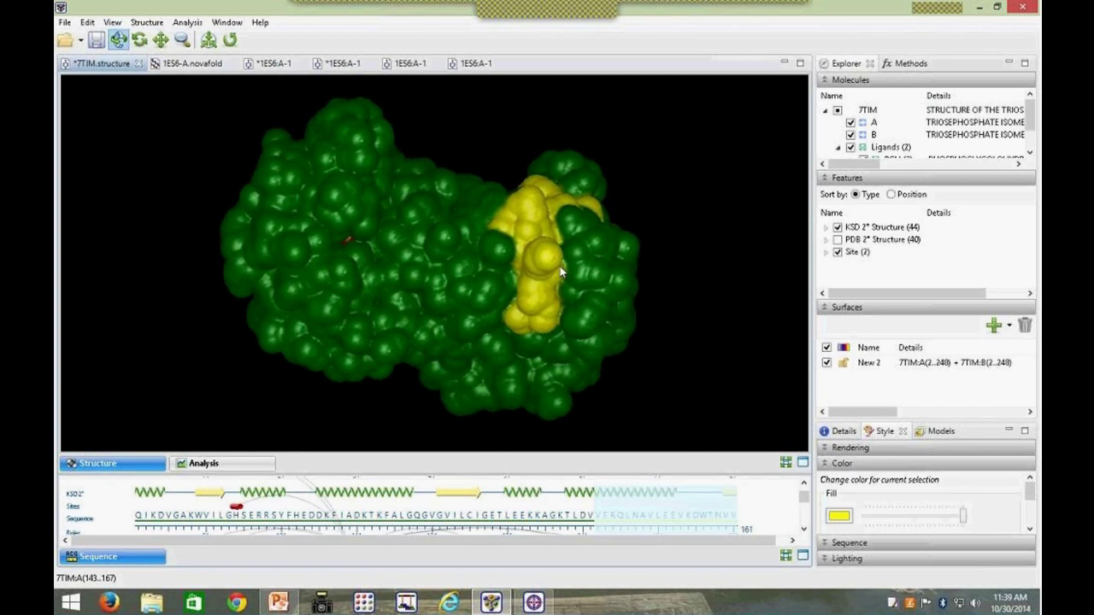
drag(557, 186, 557, 285)
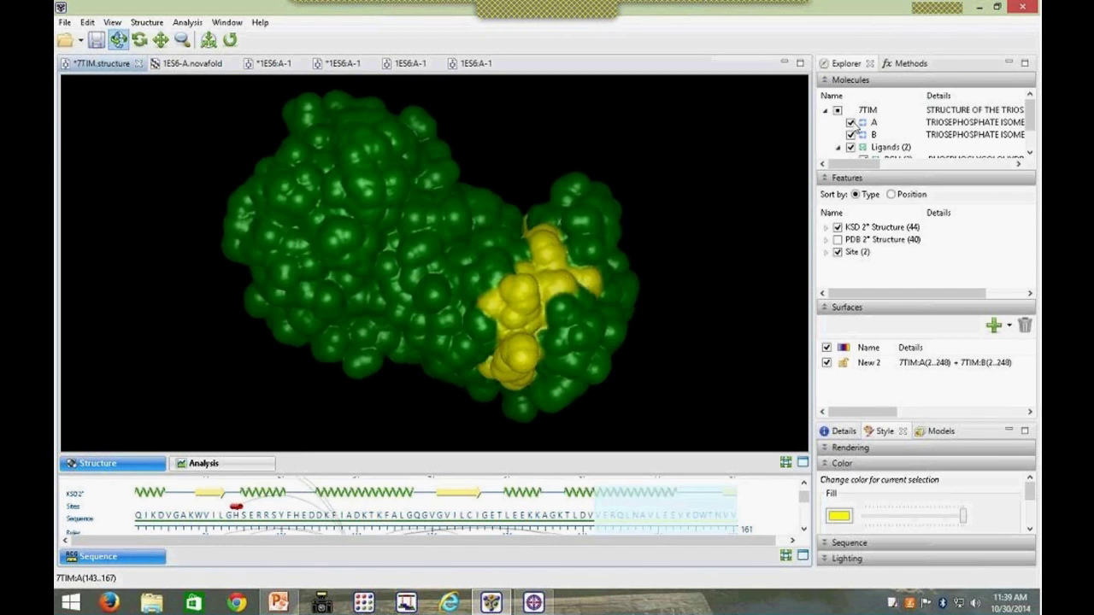
click(908, 65)
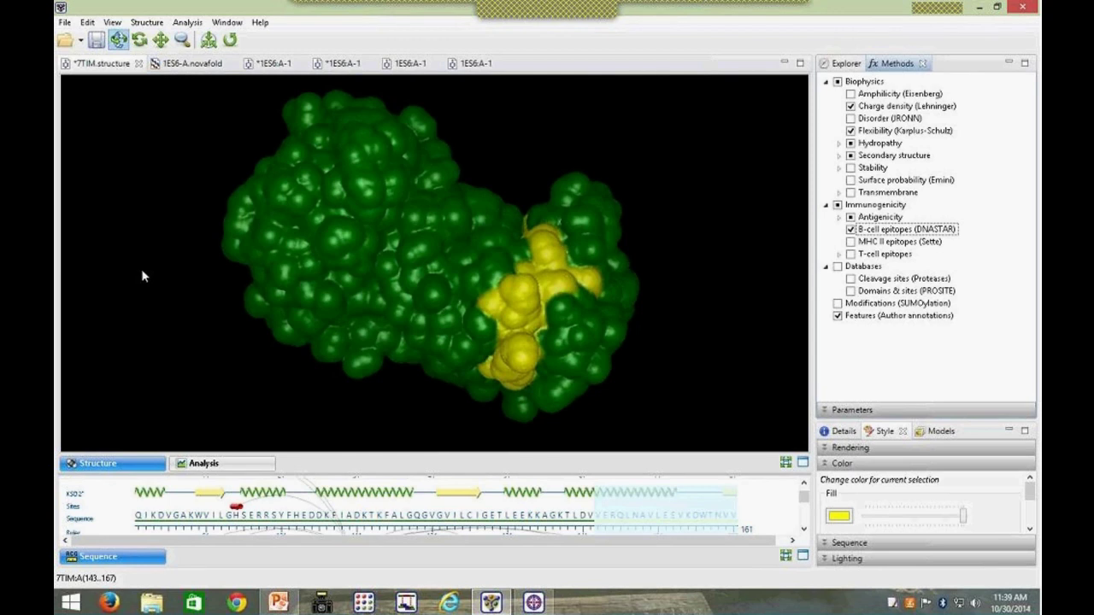
Step: Open 1BFD.pdb.gz and 1PVD.pdb.gz as one group, centred on-screen to align
click(65, 23)
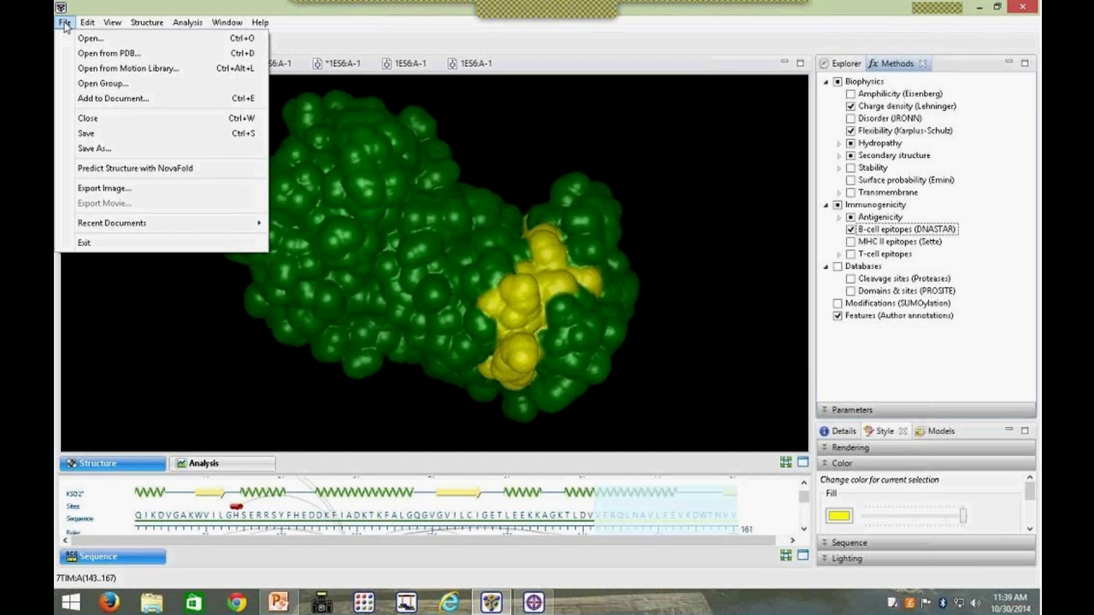
click(101, 84)
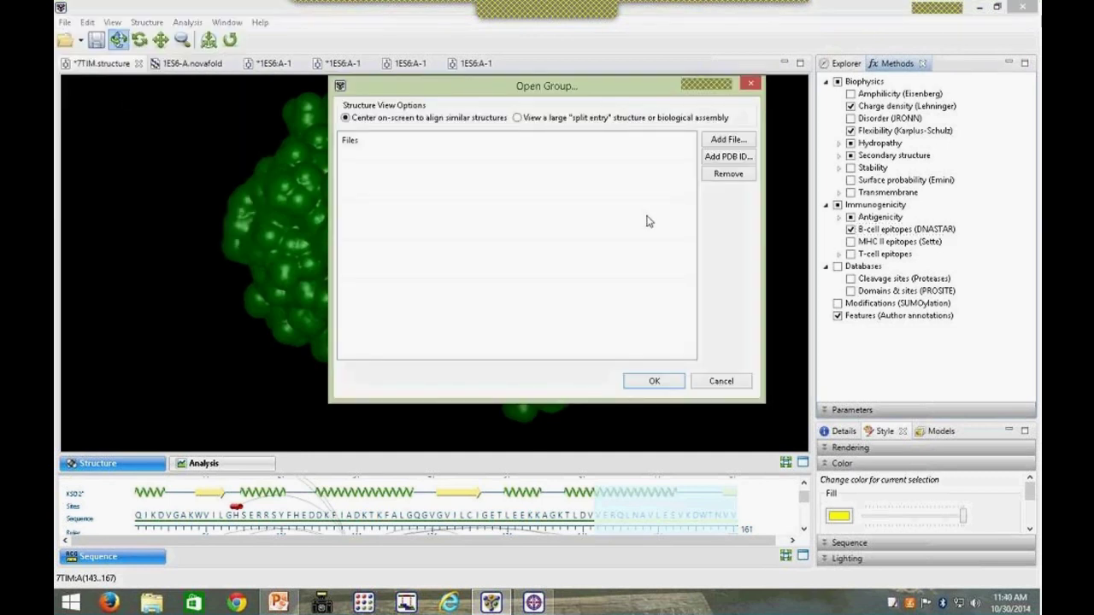
click(728, 140)
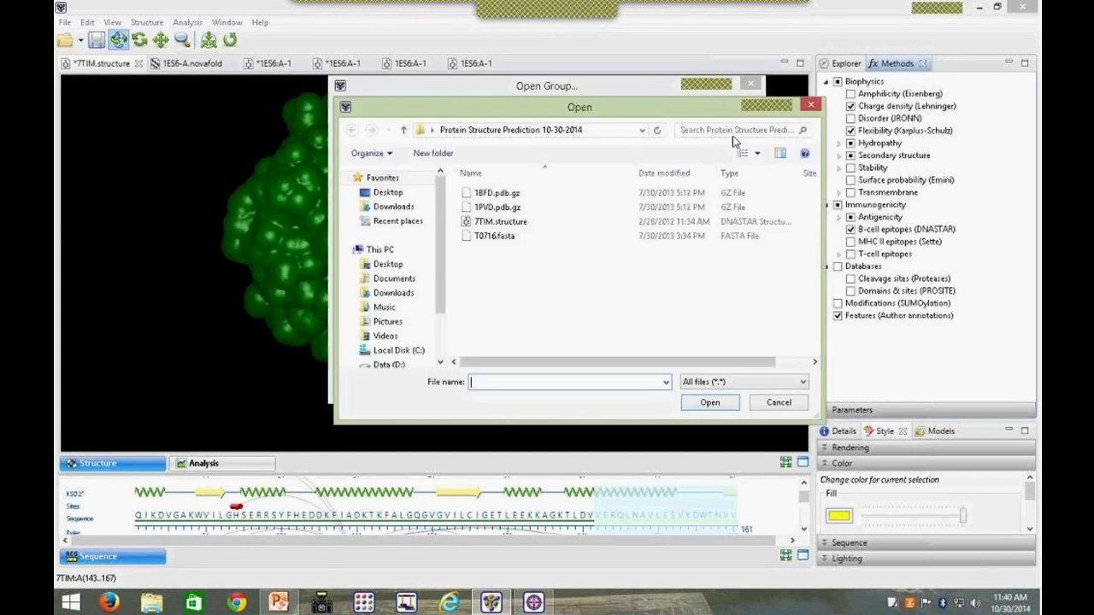
click(503, 195)
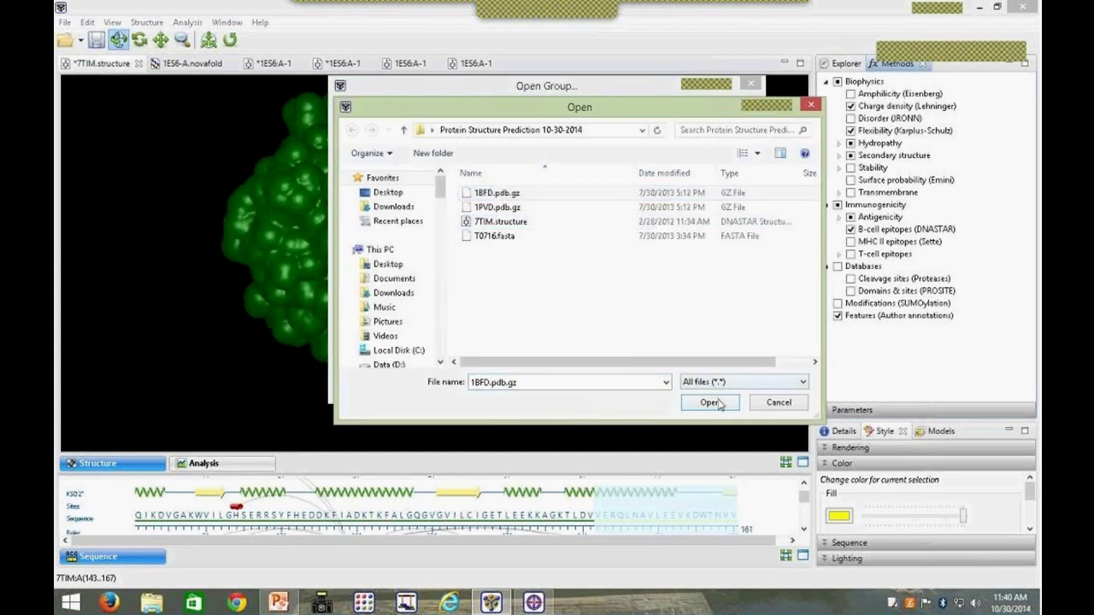
click(717, 402)
click(728, 139)
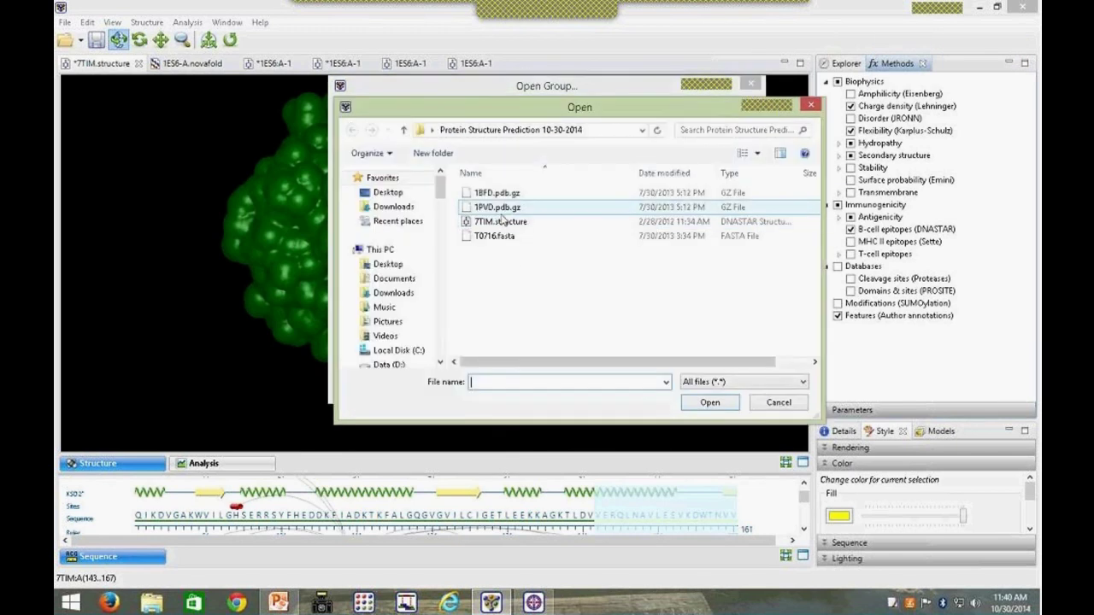
click(504, 209)
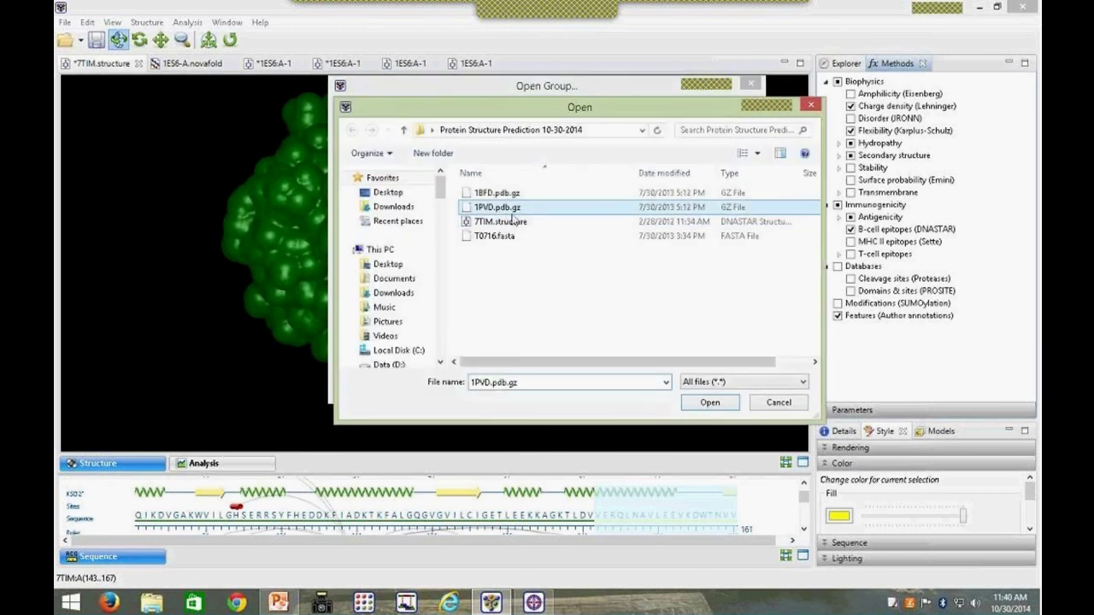
click(710, 403)
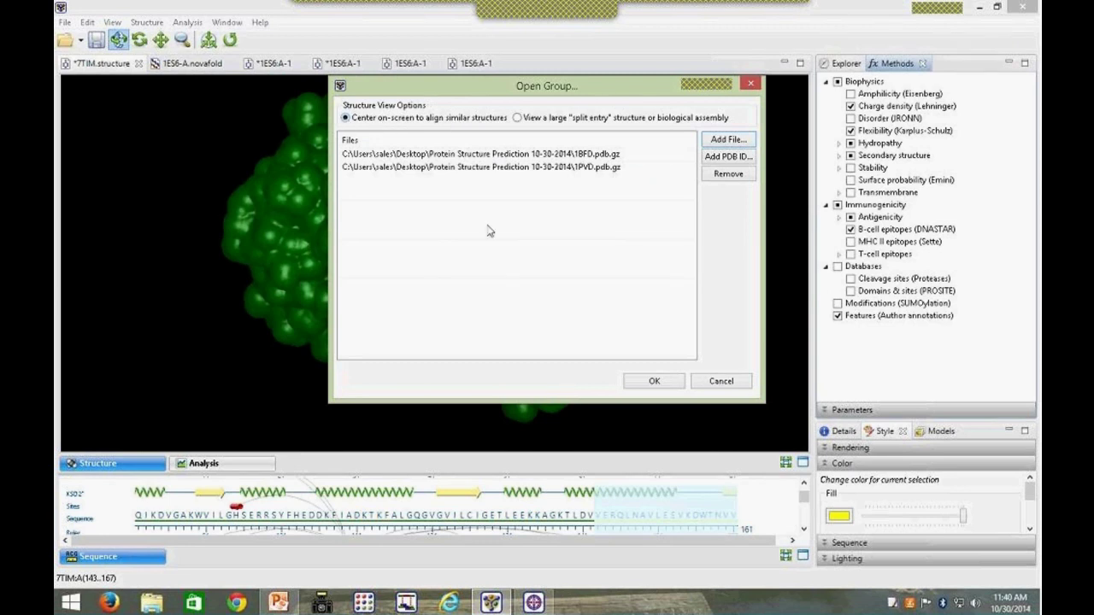
click(652, 382)
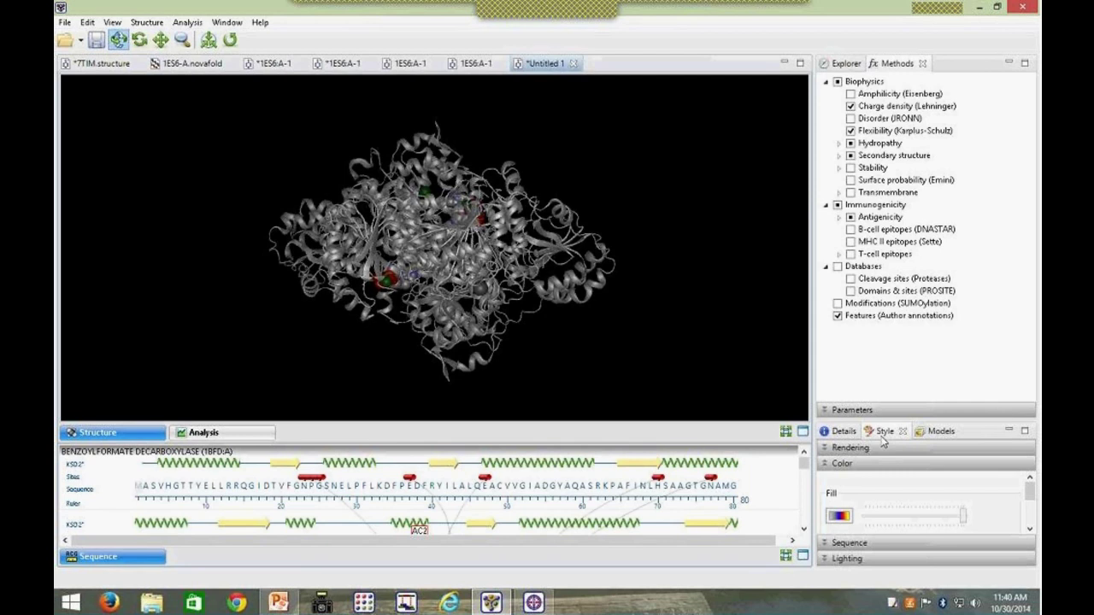
Step: Set the Color style of the overlaid 1BFD and 1PVD structures to 'Color by chain'
drag(1032, 504, 1029, 502)
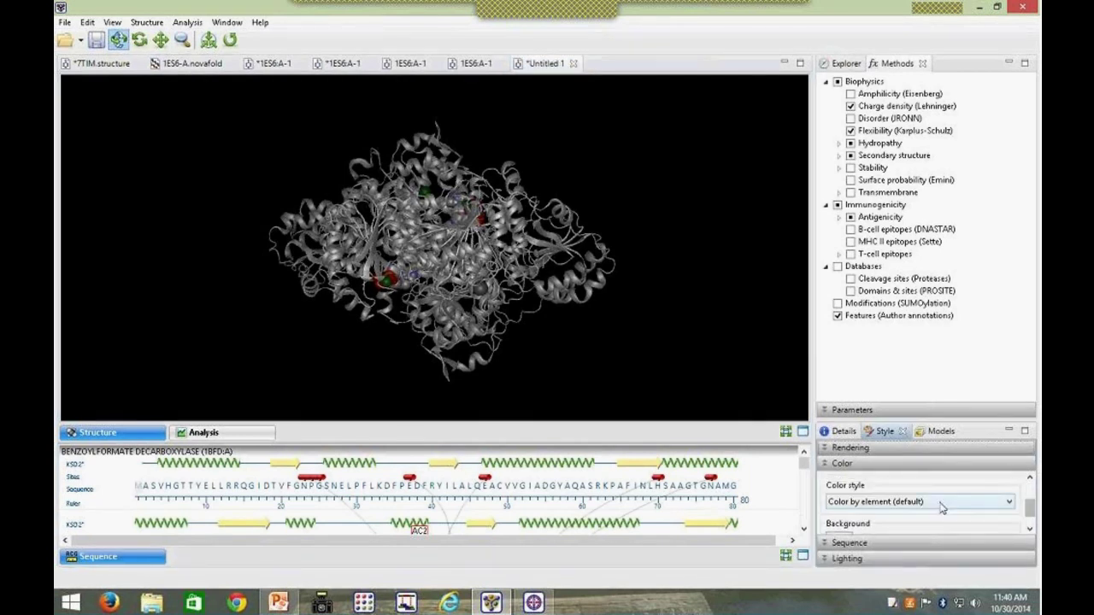
click(941, 503)
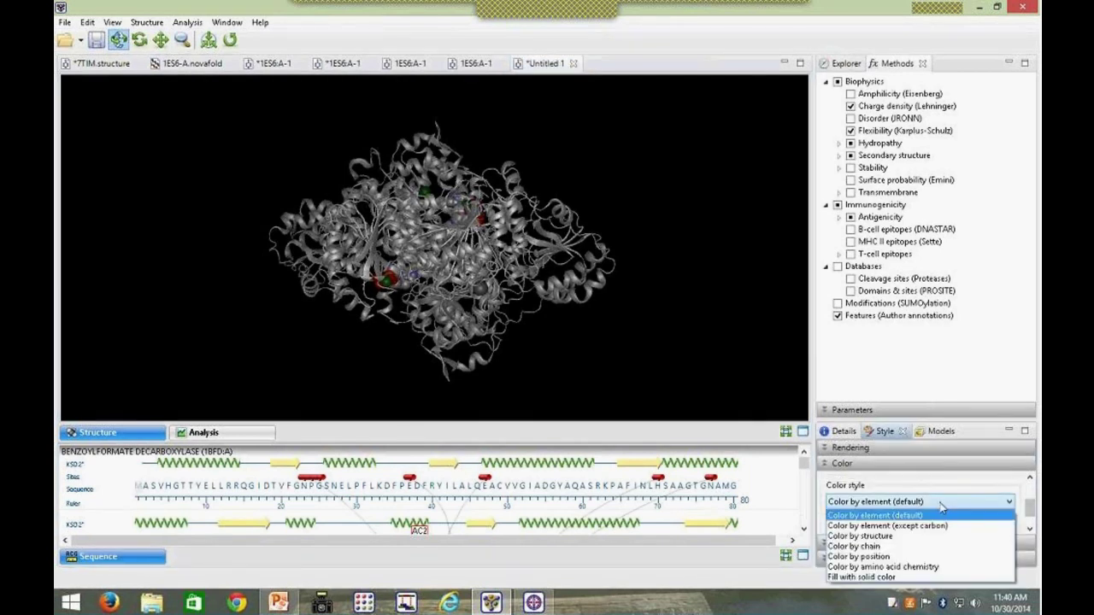
click(931, 548)
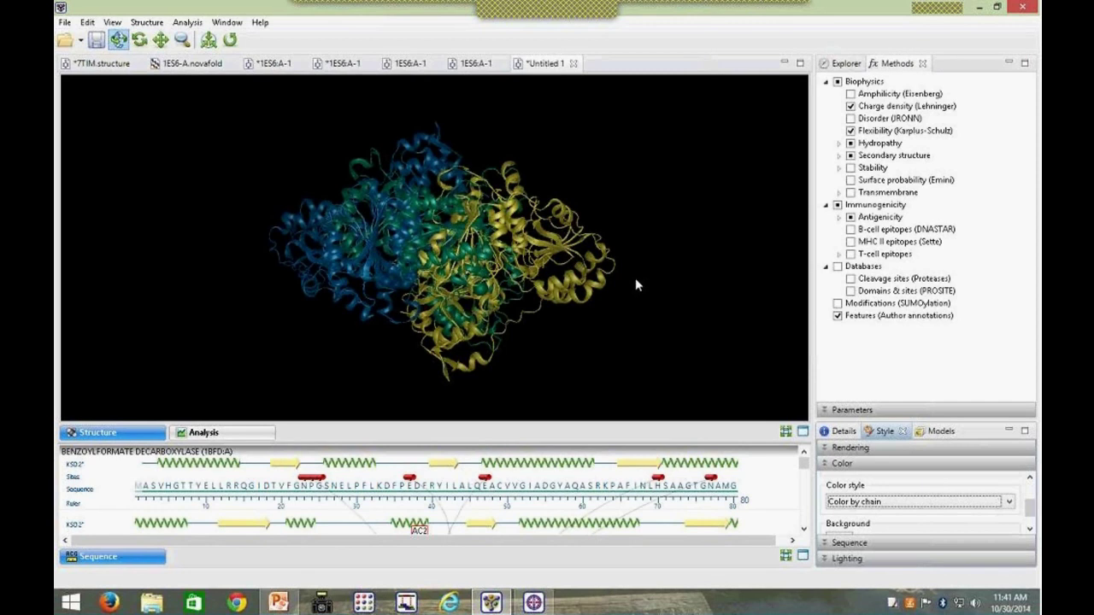
Step: Enlarge the Molecules list and select 1BFD chain A together with 1PVD chain B
click(844, 64)
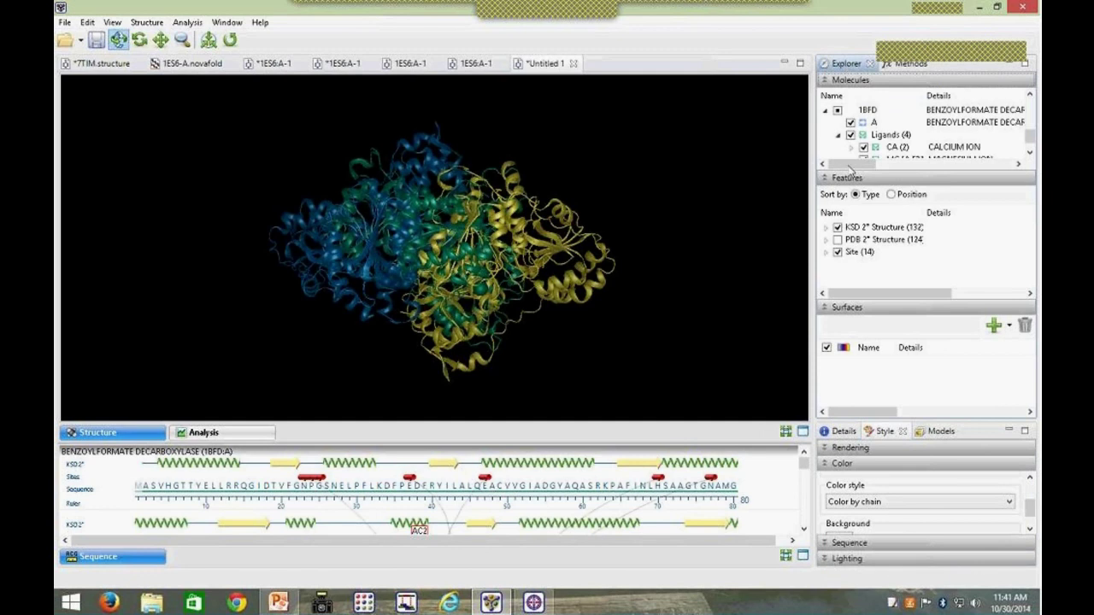
drag(915, 173, 913, 298)
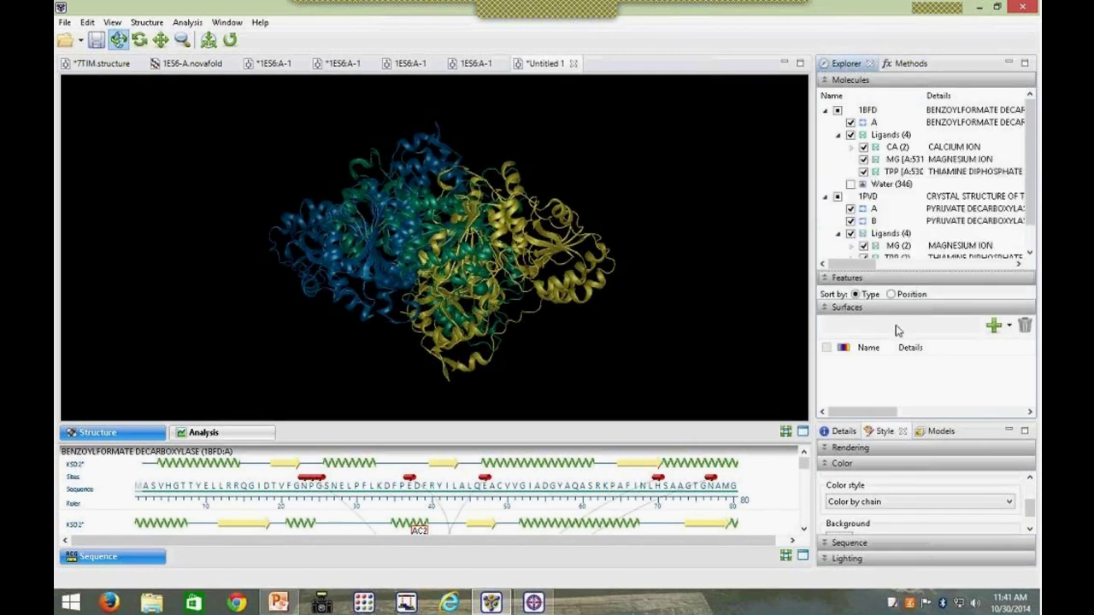
click(825, 307)
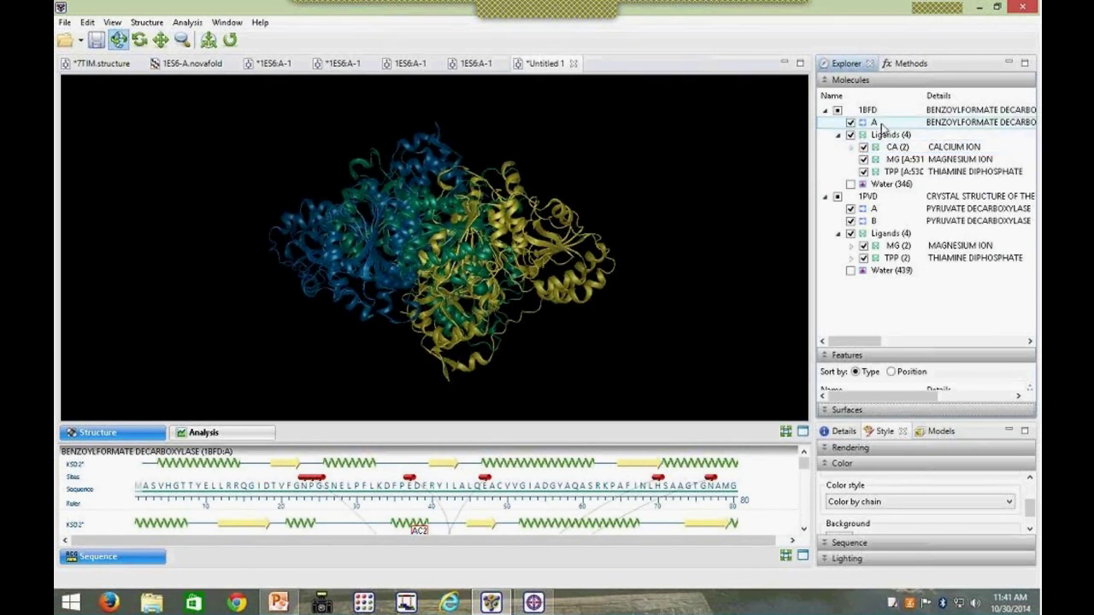
click(881, 125)
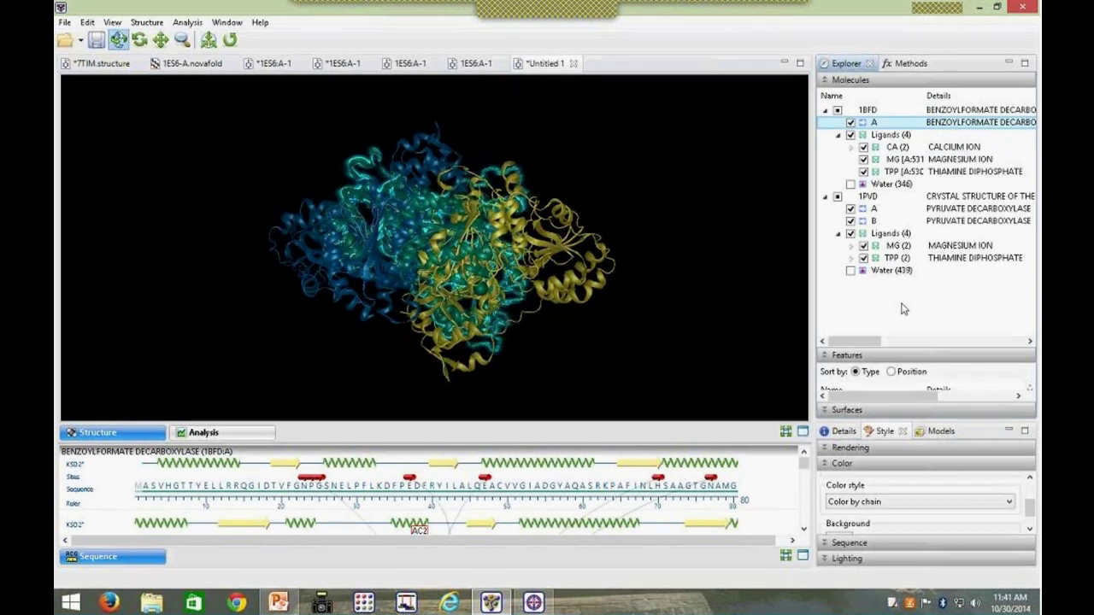
ctrl+click(881, 221)
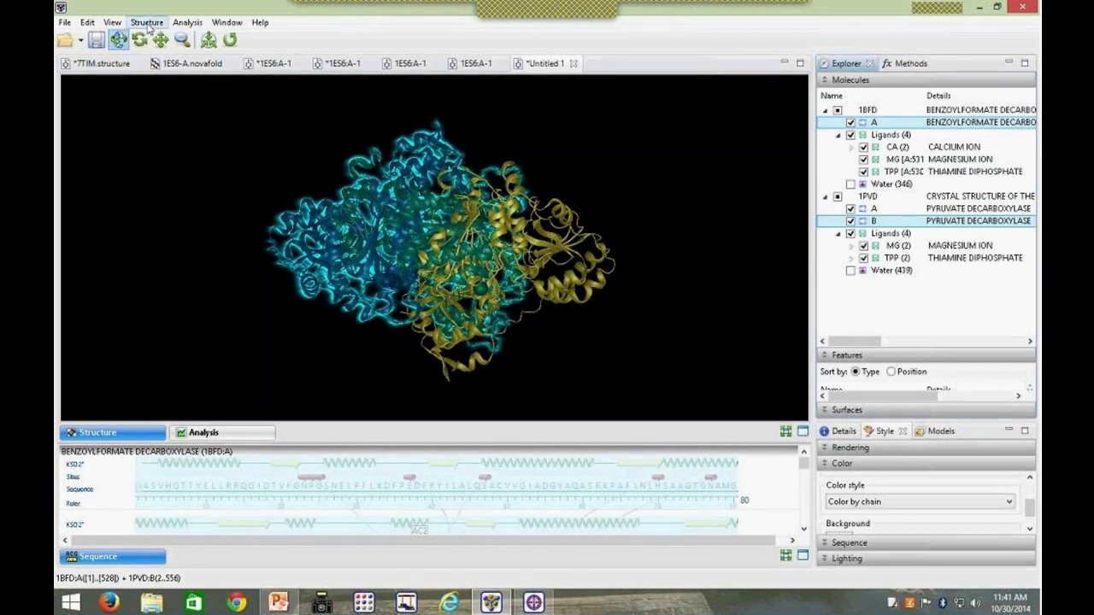
Step: Run Rigid-body Alignment for Selected Regions (FATCAT) on the two selected chains
click(147, 24)
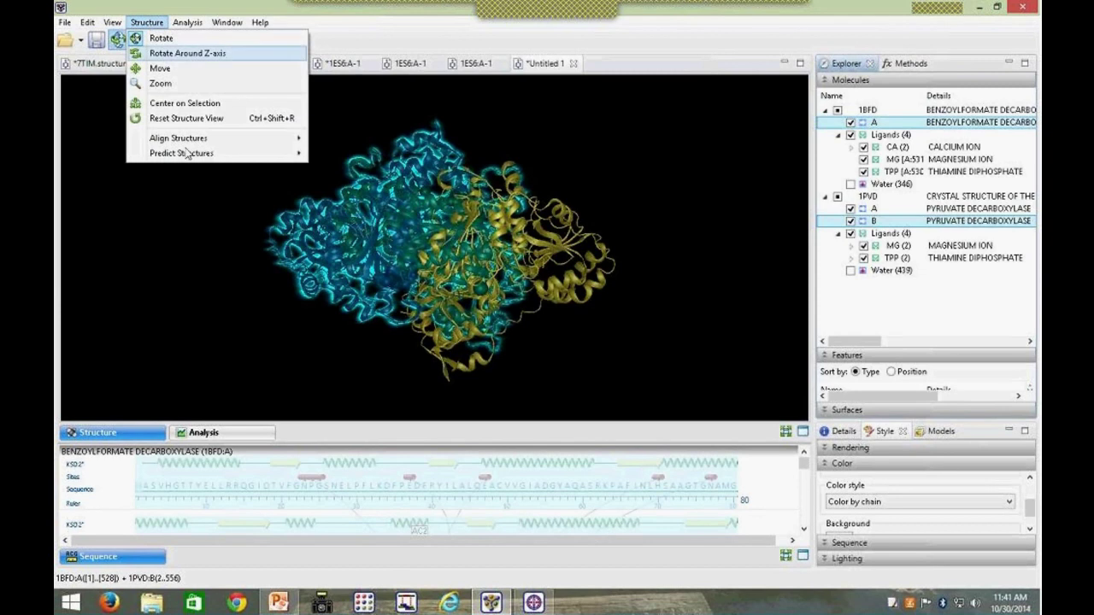
mouse_move(199, 148)
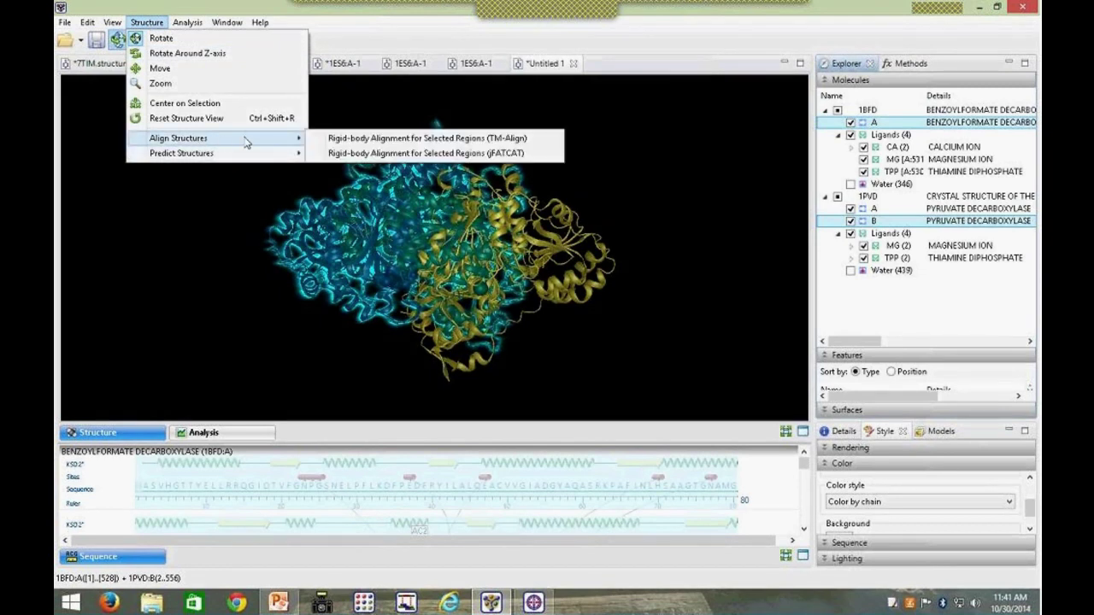
click(481, 158)
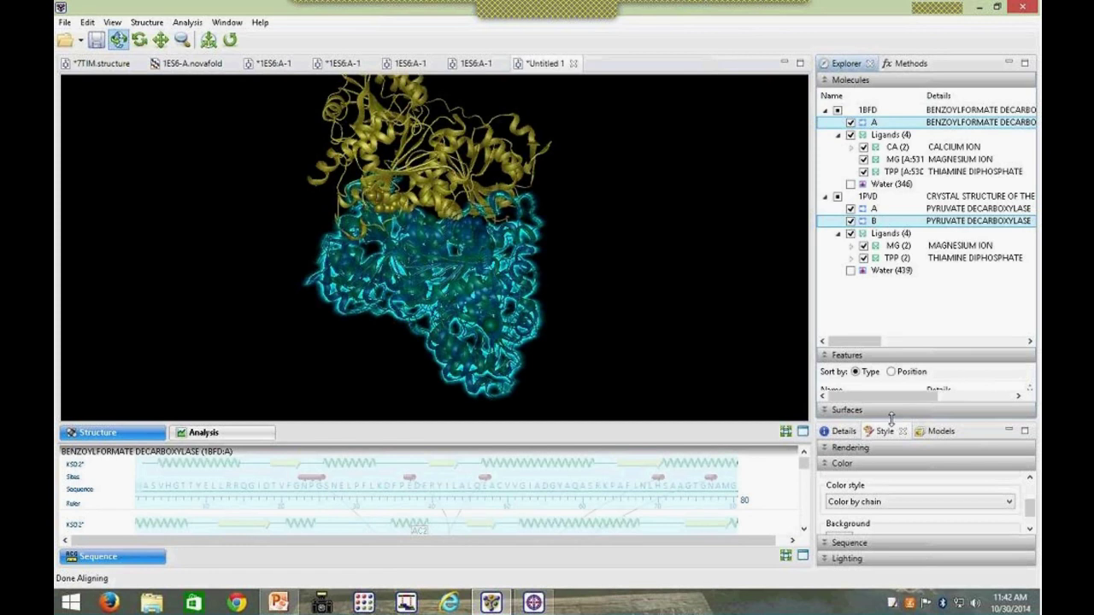
drag(889, 326, 893, 233)
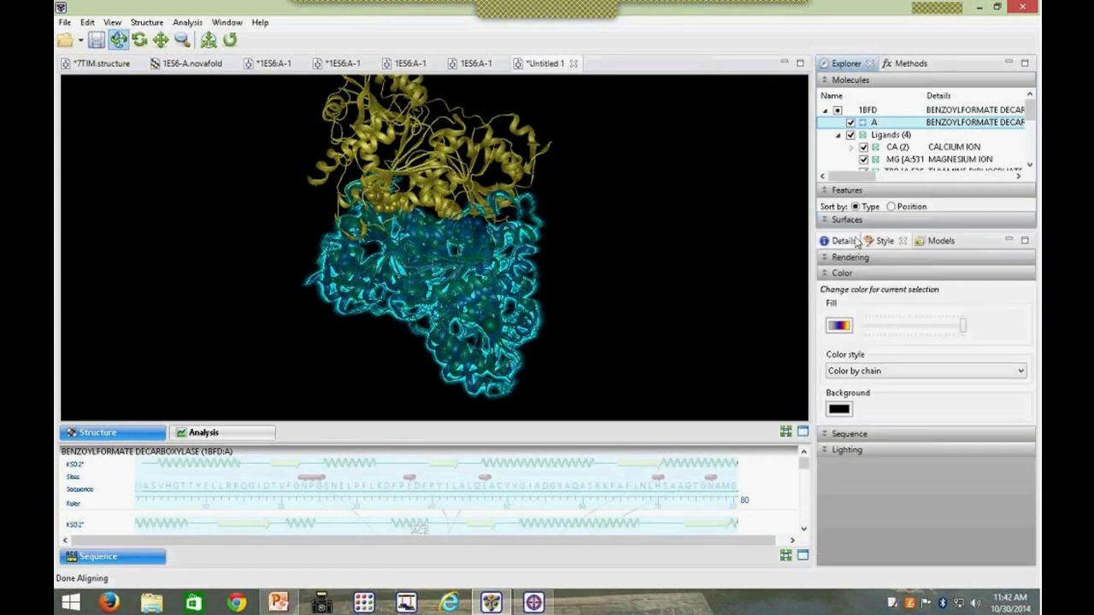
Step: Inspect the aligned region's Biophysical, Structural and Features details, then deselect the chains
click(841, 242)
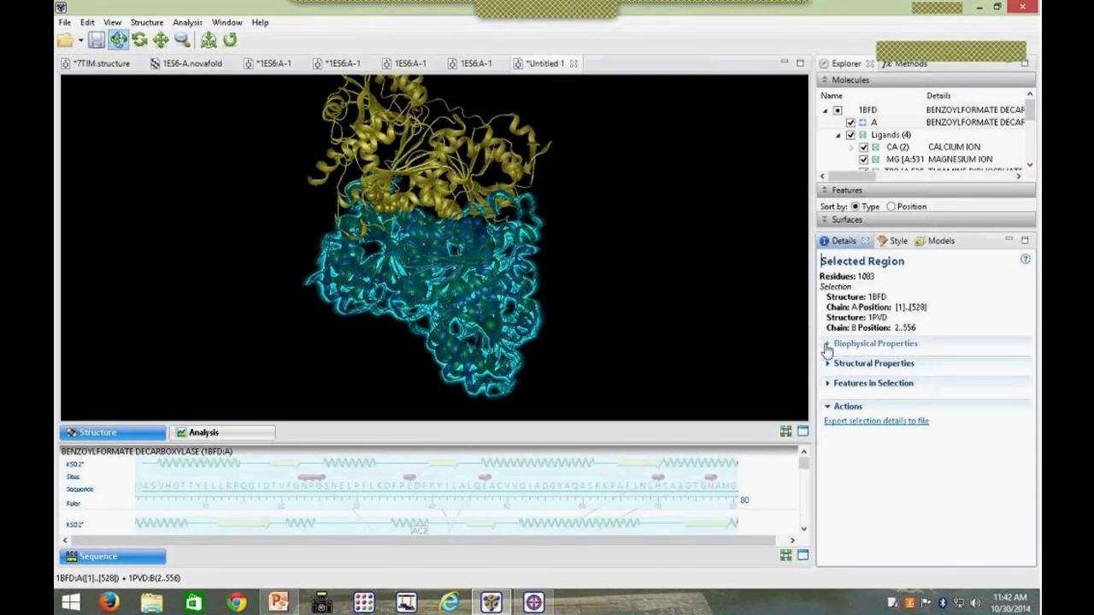
click(828, 344)
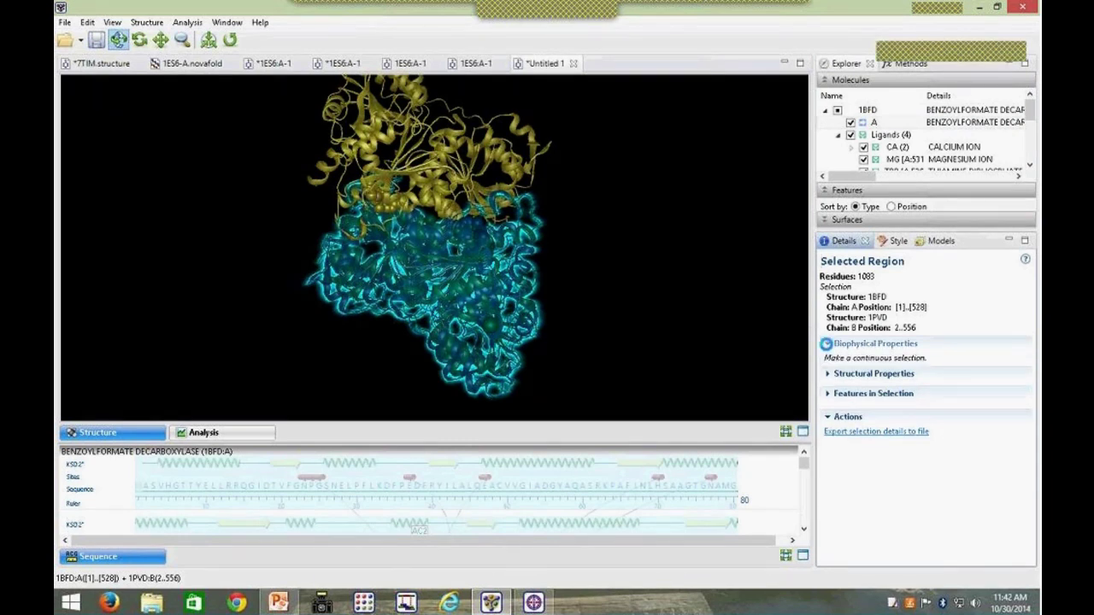
click(829, 376)
click(829, 405)
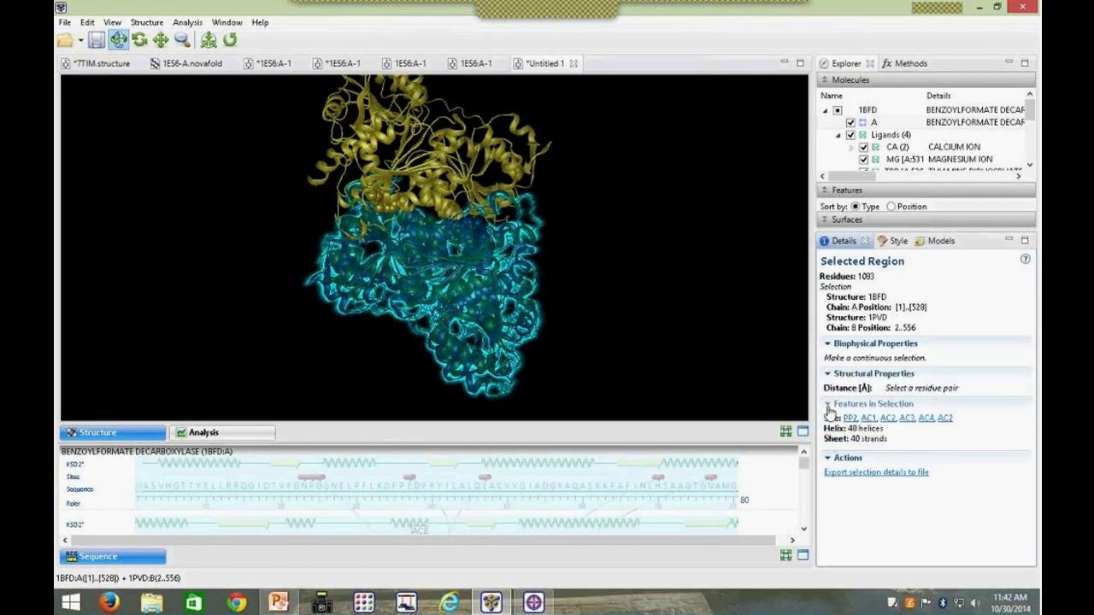
click(828, 405)
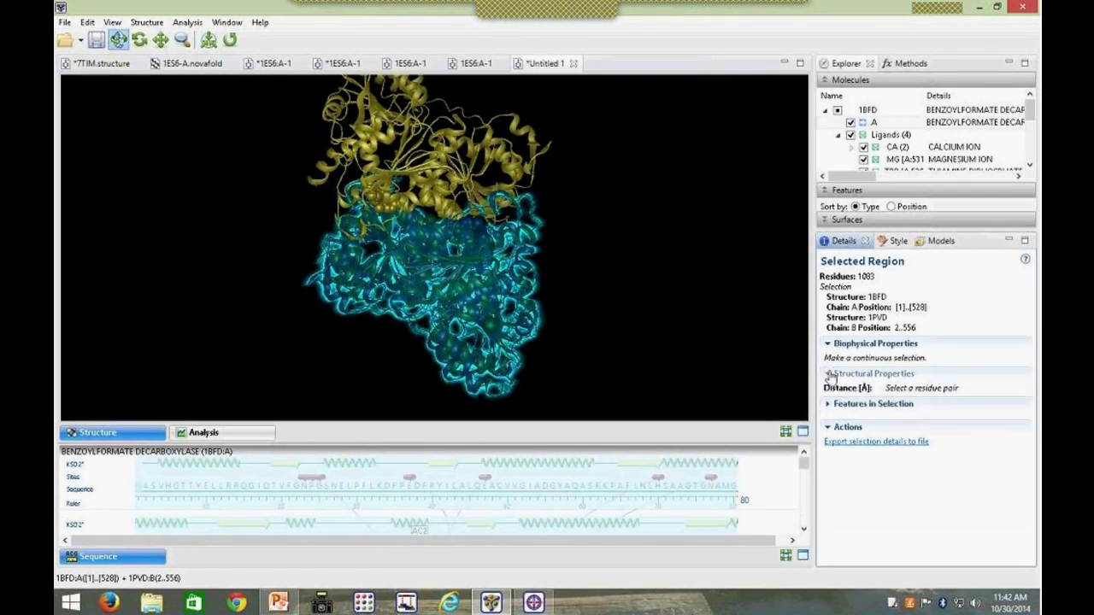
click(831, 373)
click(828, 343)
click(577, 283)
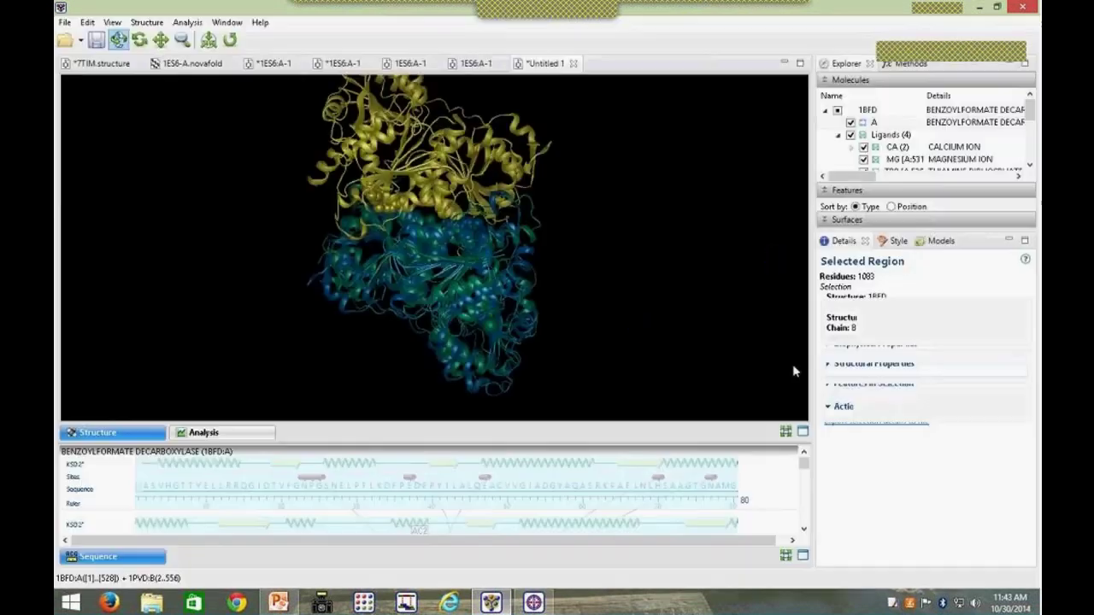
Step: Find the Structure alignments entry in Details and highlight the RMSD [Å]: 3.079 line
click(842, 242)
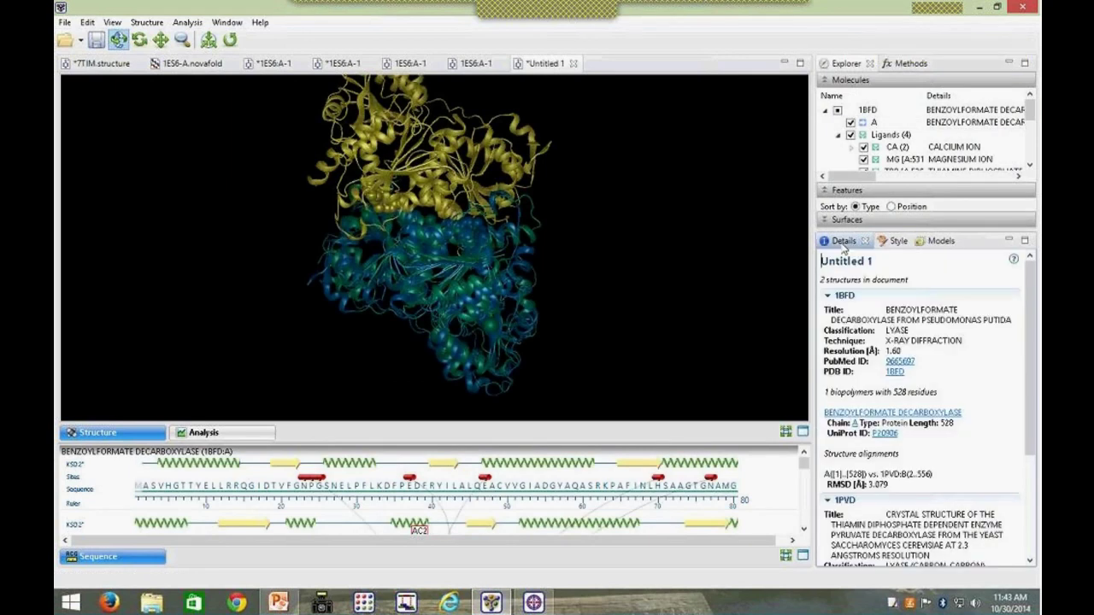
scroll(1031, 305, down, 1)
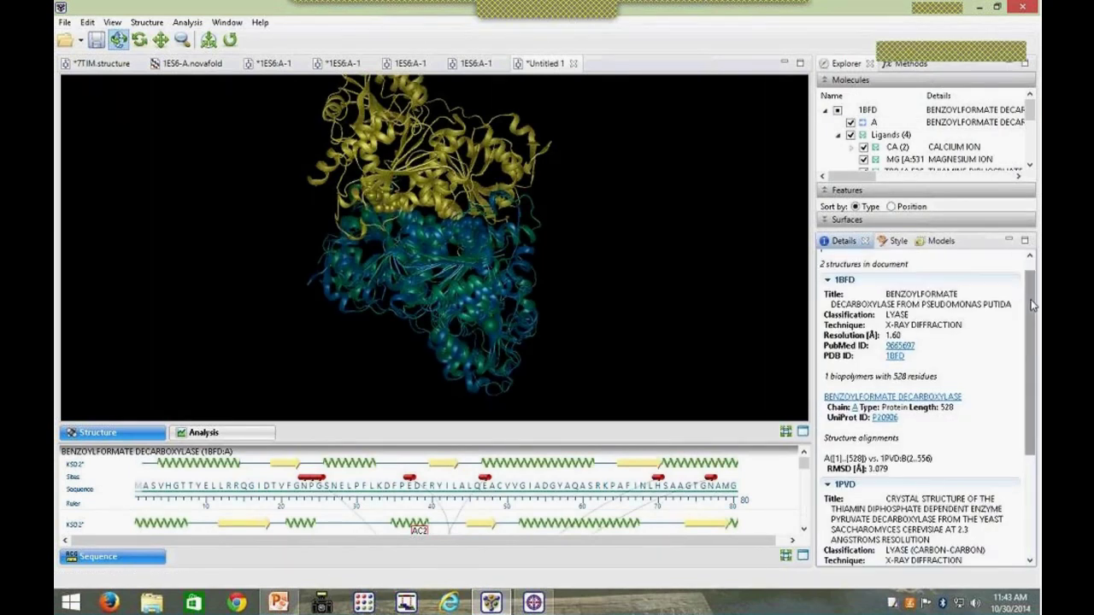
scroll(1032, 305, down, 5)
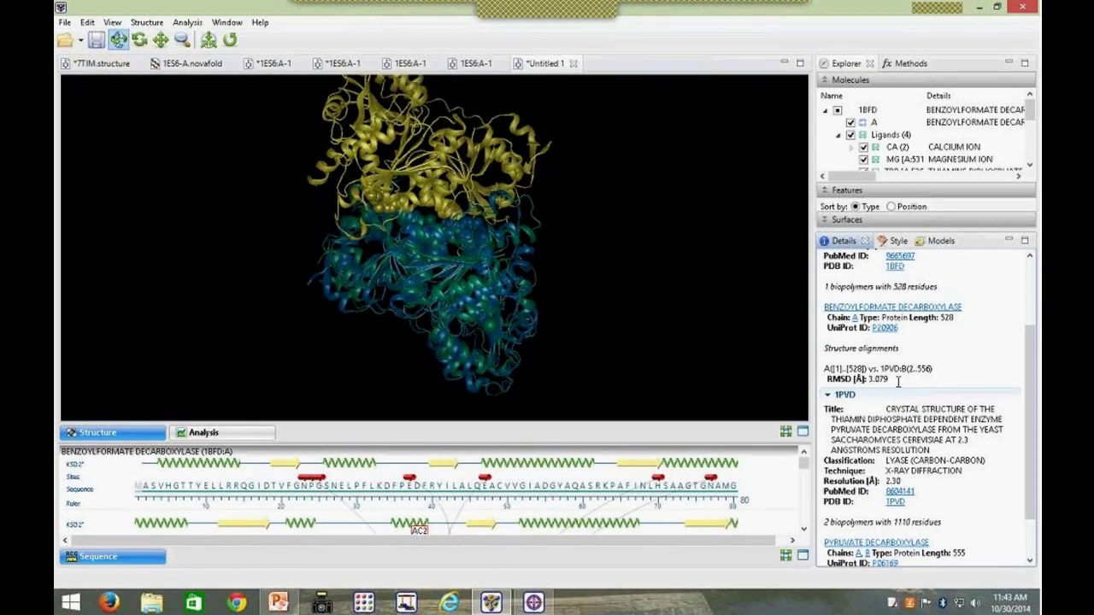
drag(897, 381, 818, 395)
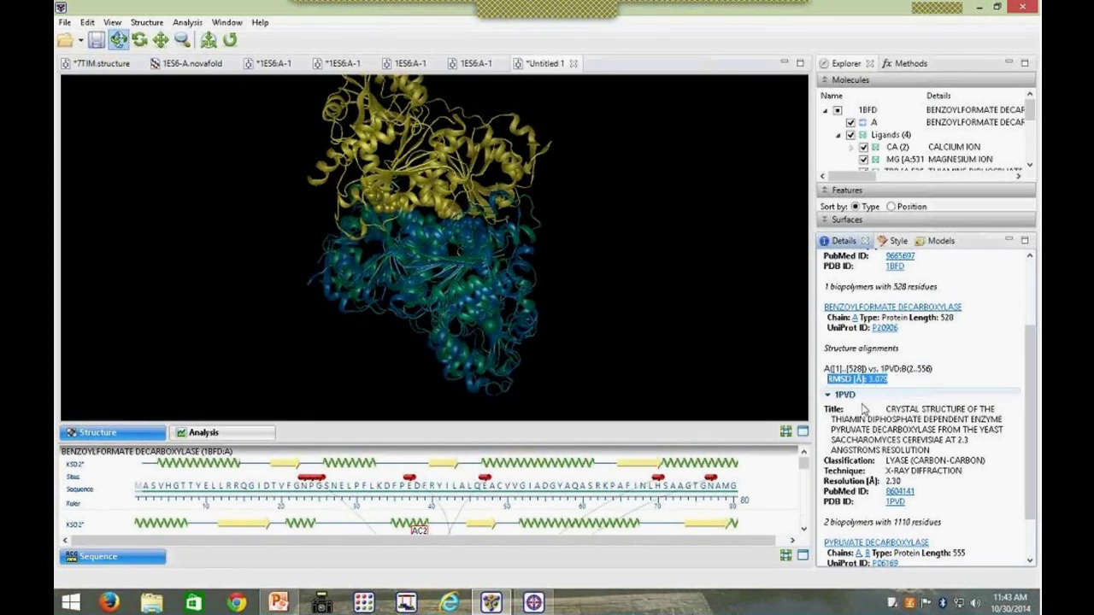
click(892, 378)
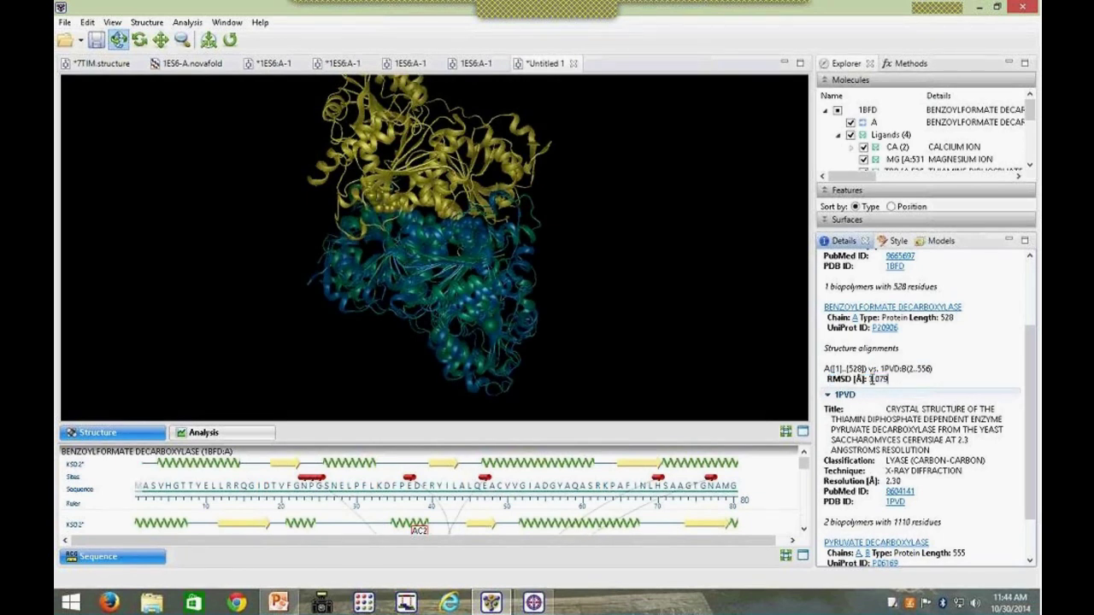